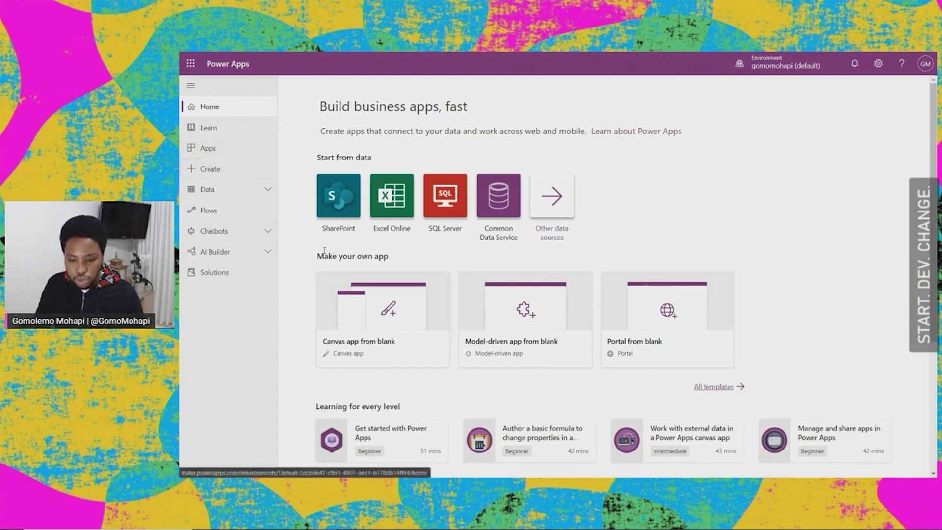
Step: Start a blank canvas app named 'Task Check' in Phone format and create it
scroll(314, 250, "down", 3)
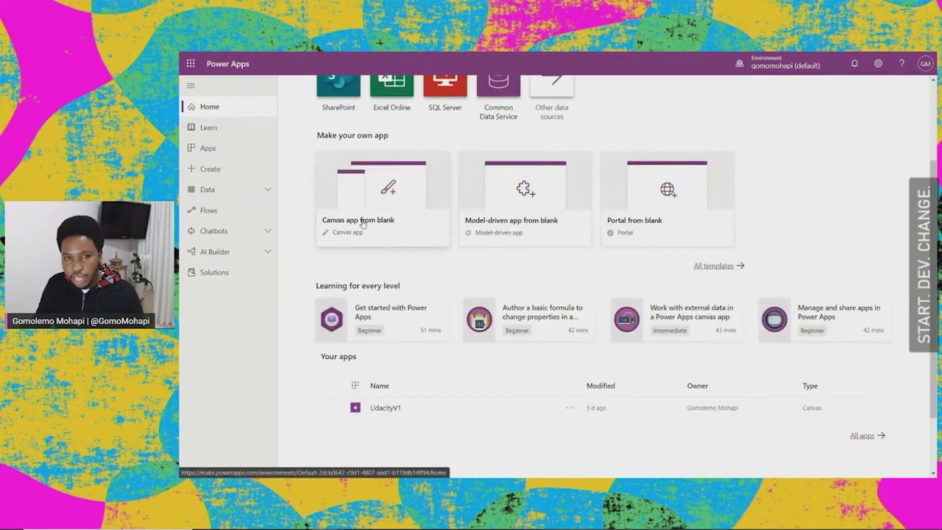
left_click(392, 214)
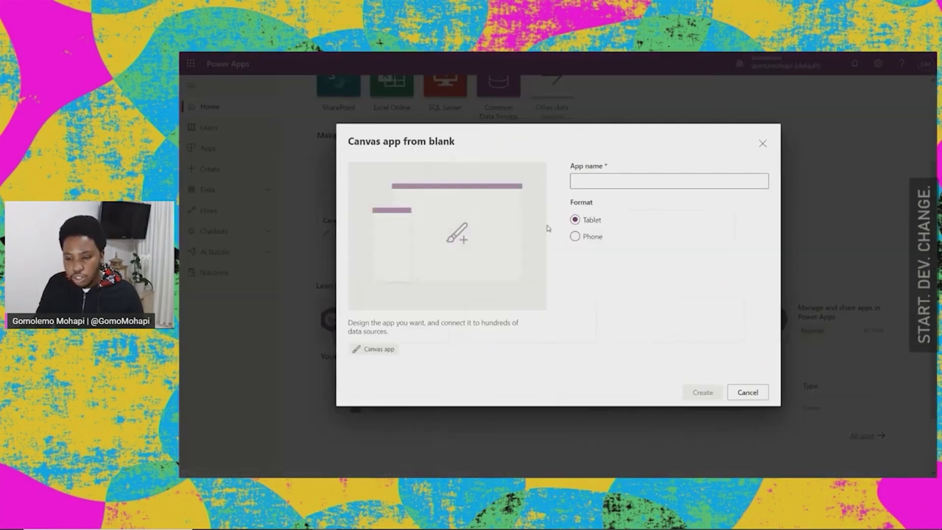
left_click(660, 186)
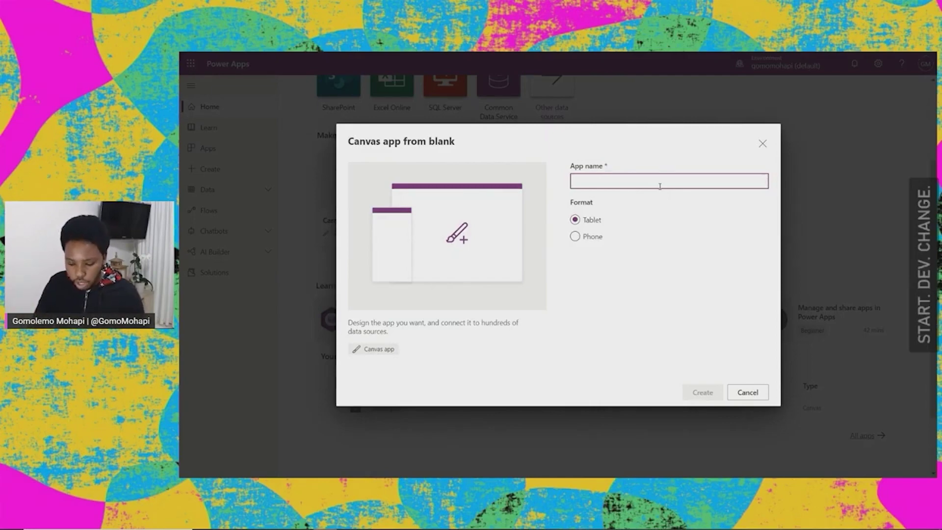
type("Task Check")
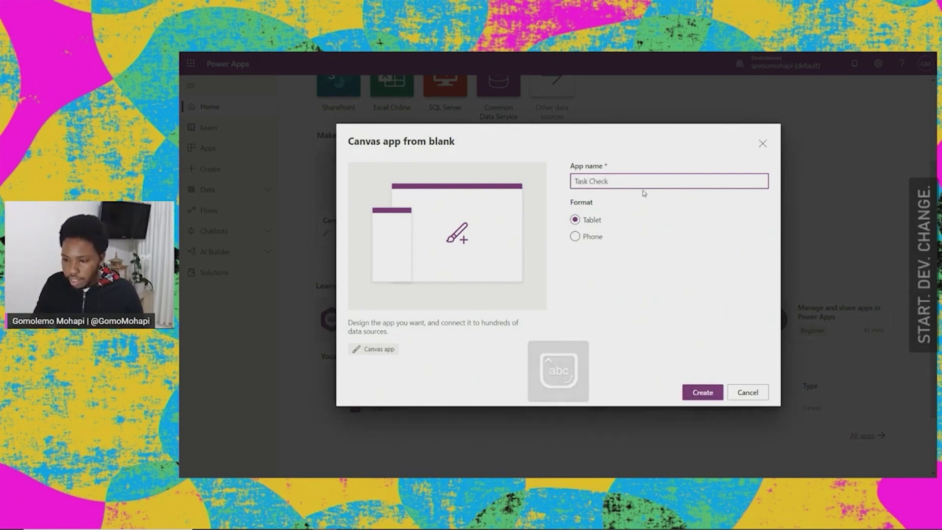
left_click(574, 237)
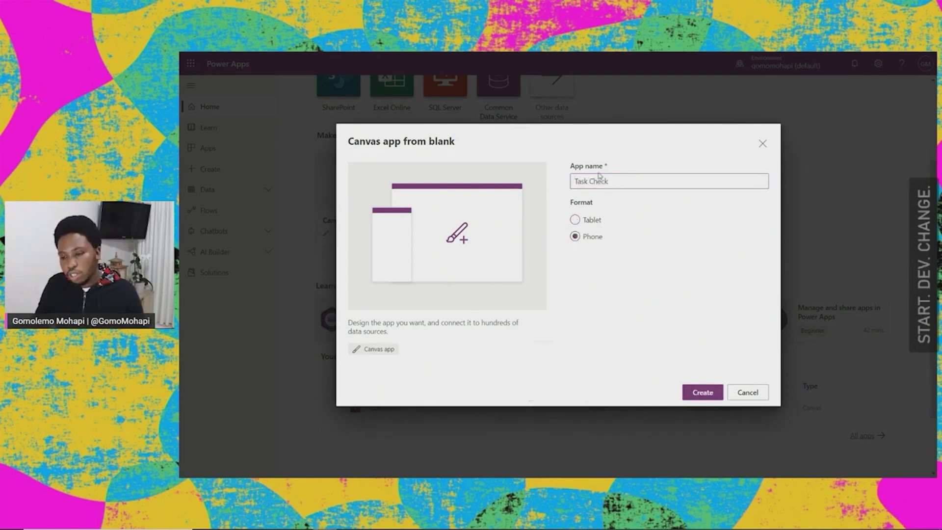
left_click(704, 392)
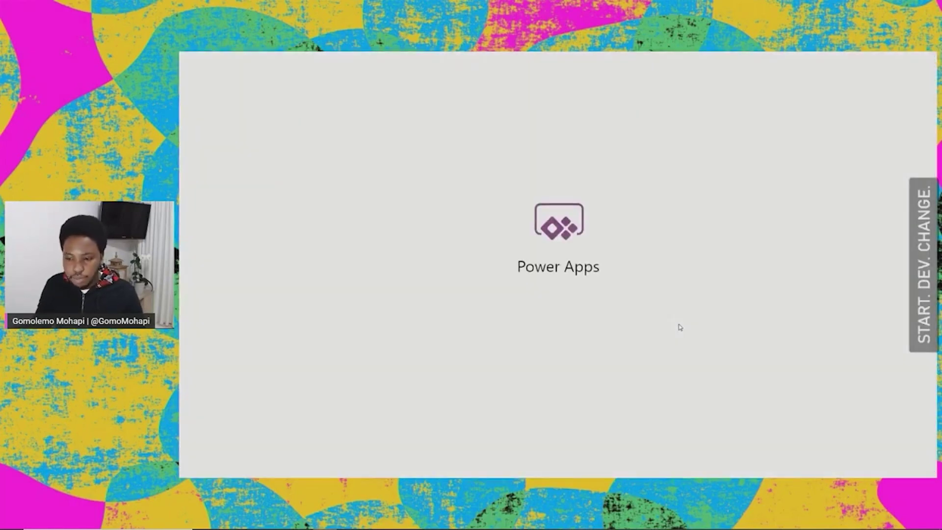
mouse_move(467, 65)
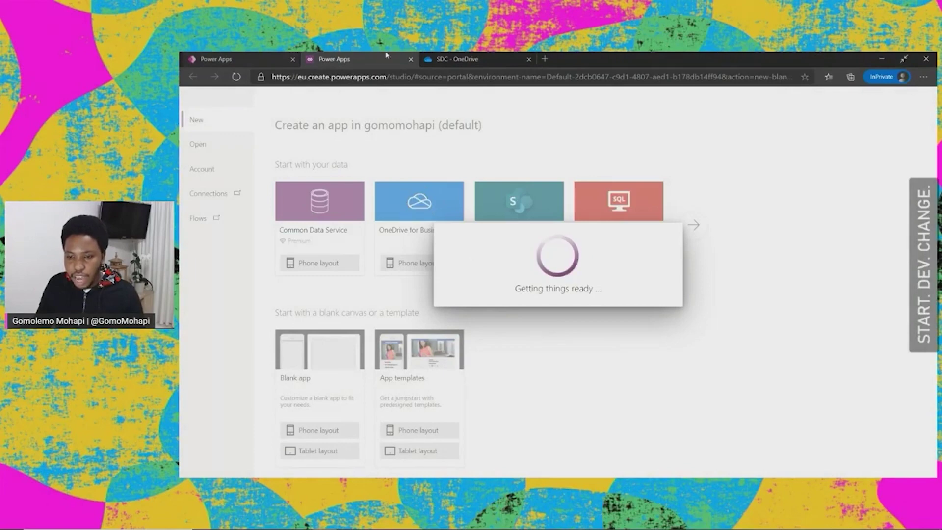
Step: Switch to the OneDrive tab showing the SDC folder with Data.xlsx
left_click(466, 60)
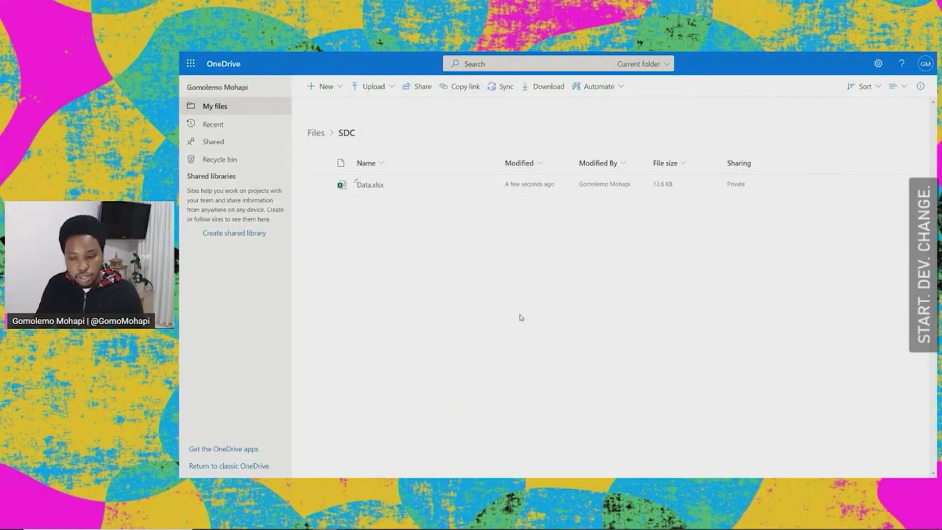
mouse_move(378, 190)
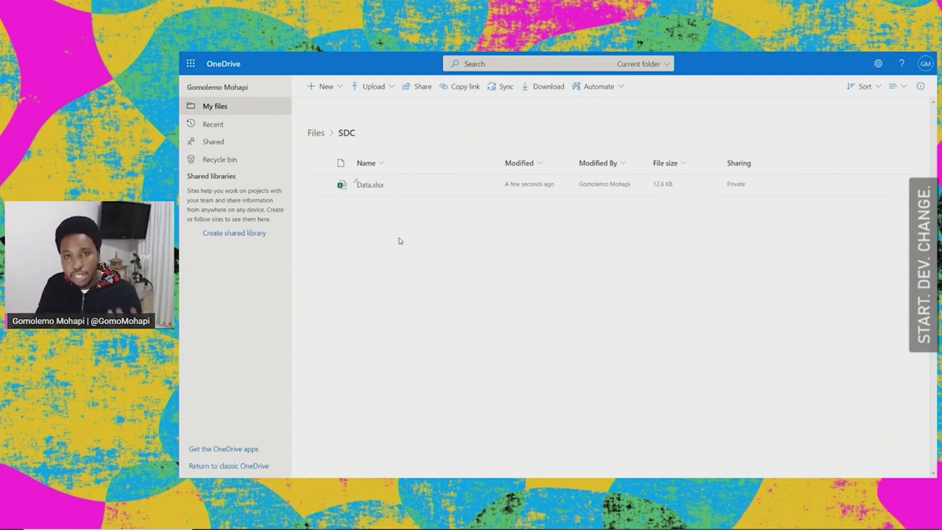
mouse_move(438, 97)
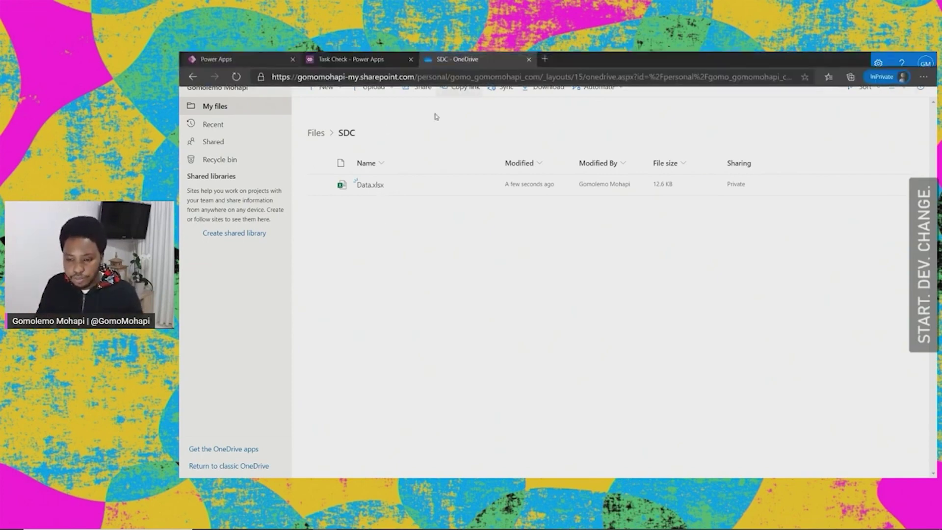
left_click(368, 185)
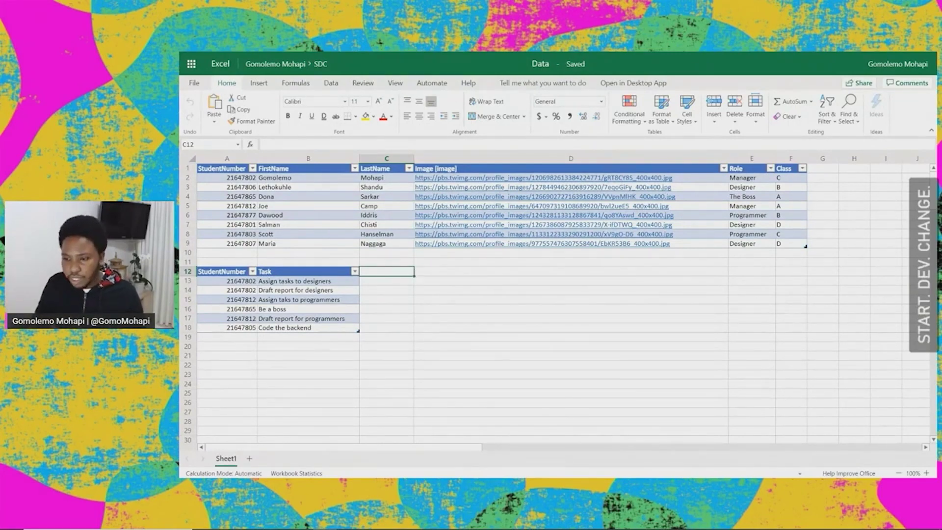
mouse_move(557, 52)
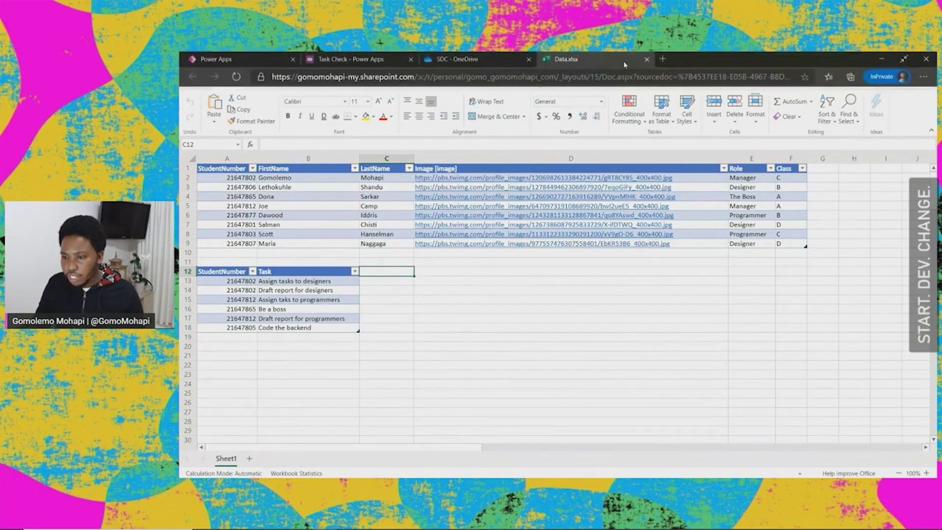
left_click(646, 58)
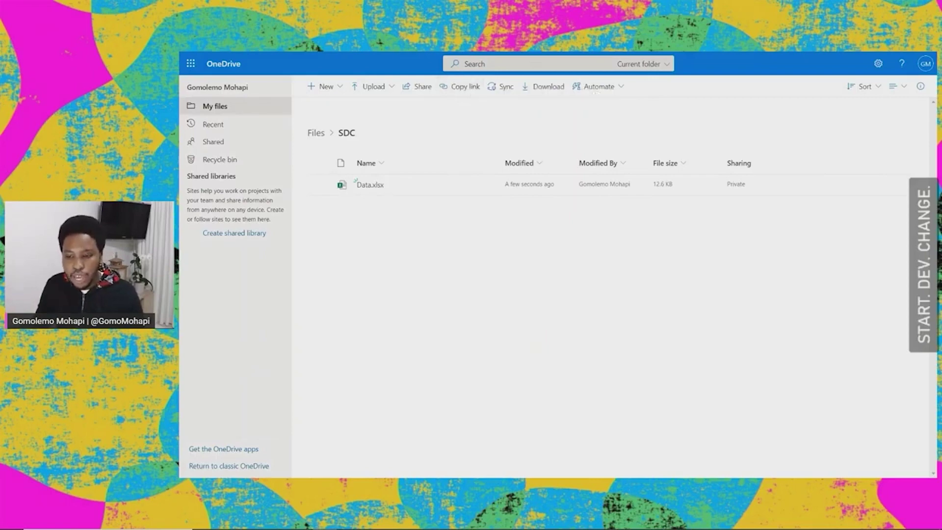
Step: Return to the Task Check - Power Apps browser tab
left_click(376, 61)
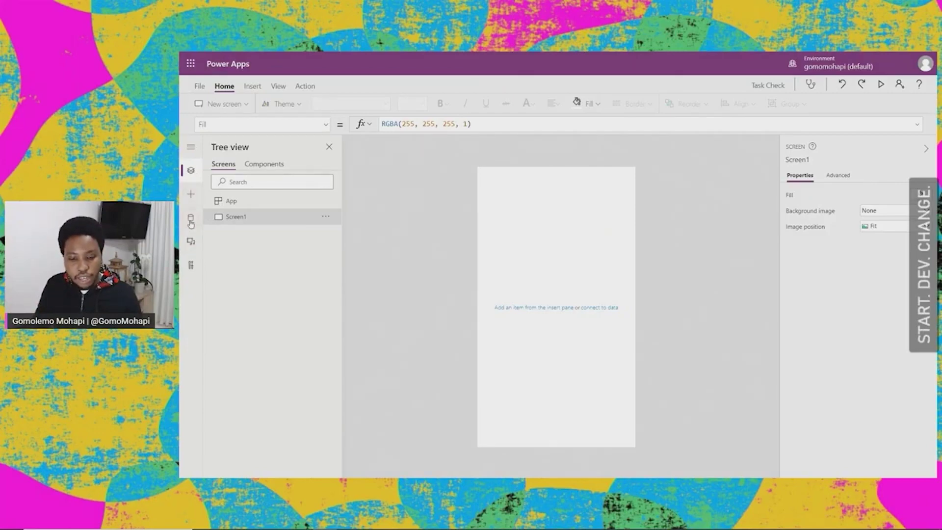
Step: Add a OneDrive for Business connection from the Data pane
left_click(191, 221)
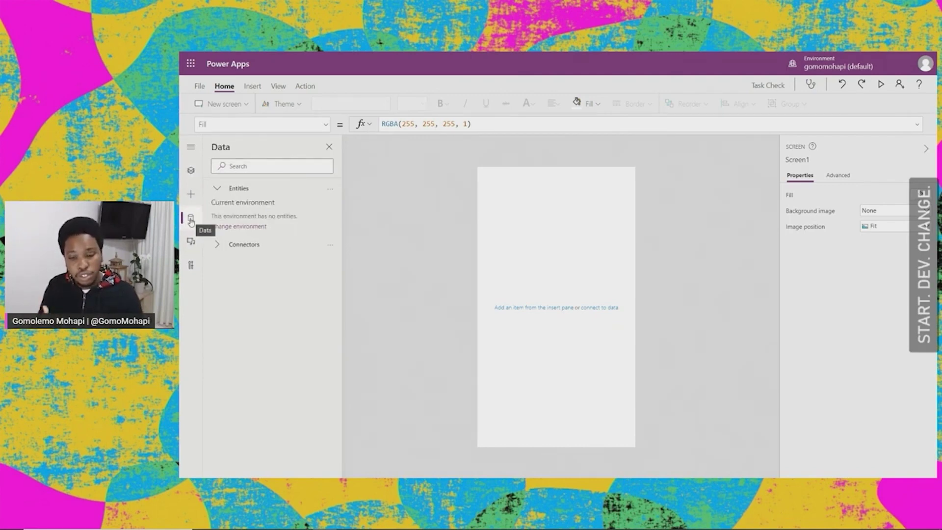
left_click(241, 167)
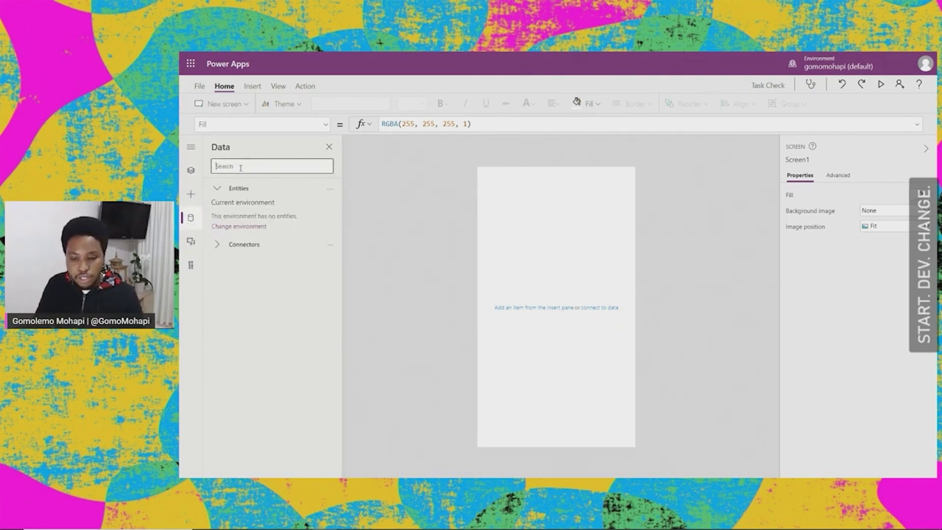
type("Onedr")
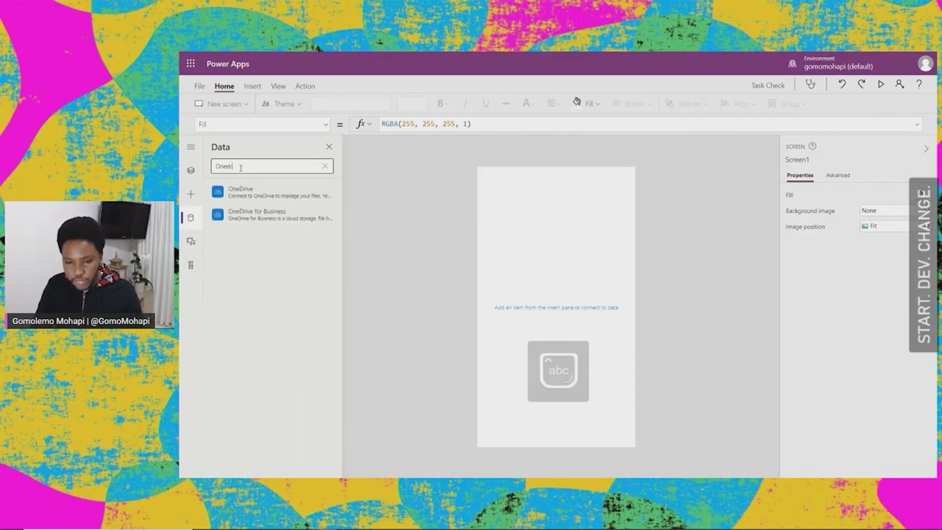
type("ive")
mouse_move(268, 219)
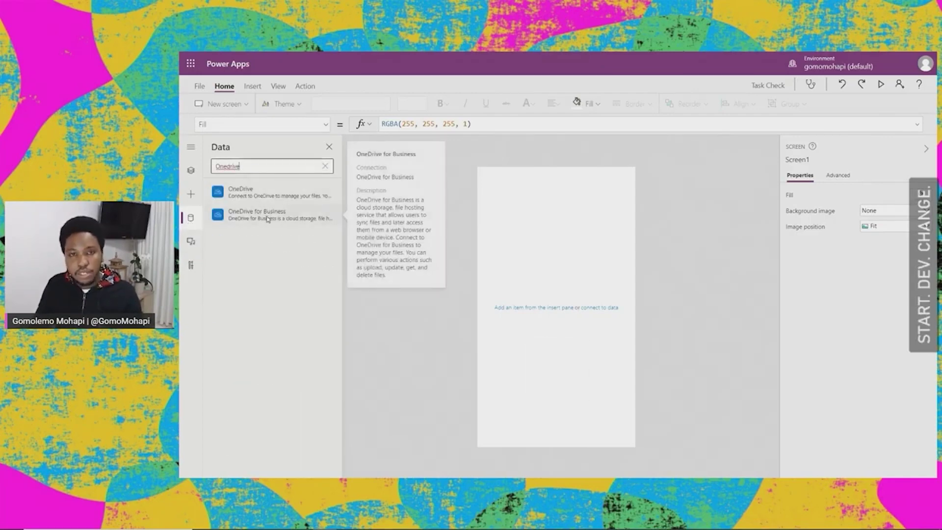
left_click(267, 219)
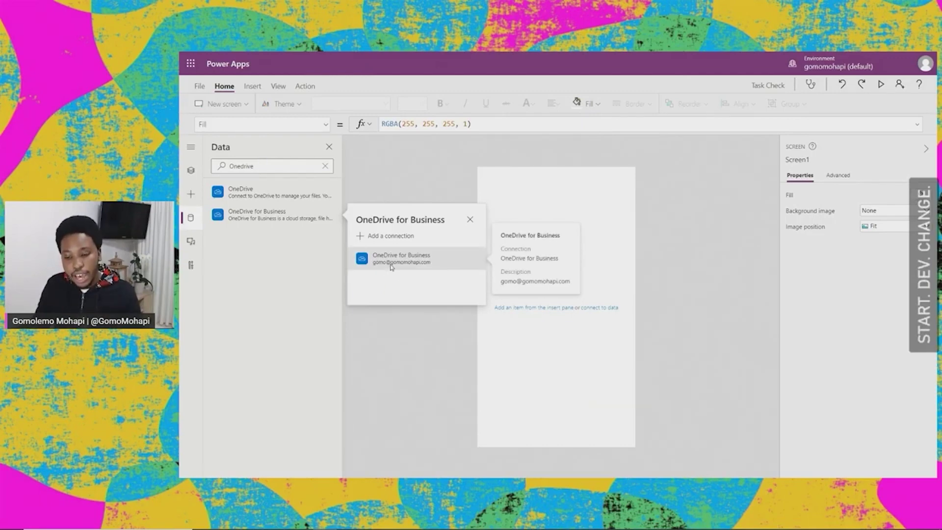
left_click(391, 236)
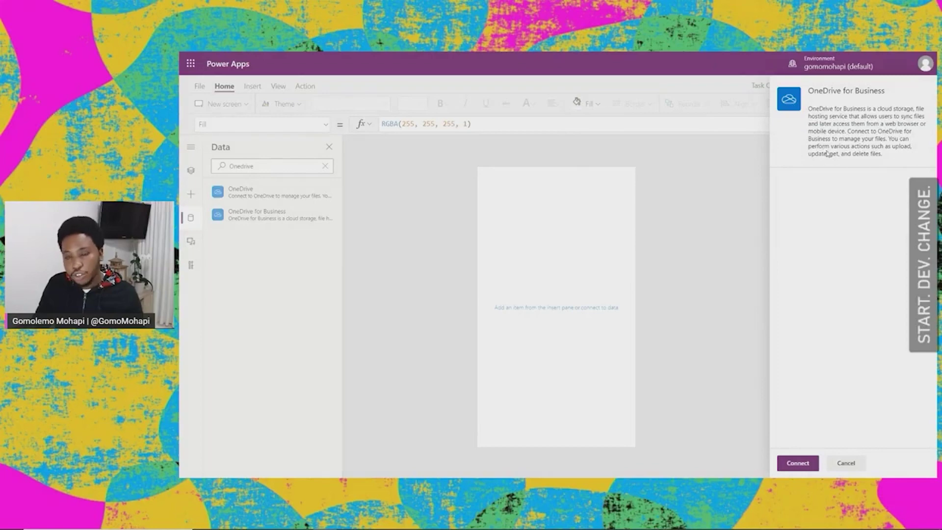
left_click(798, 467)
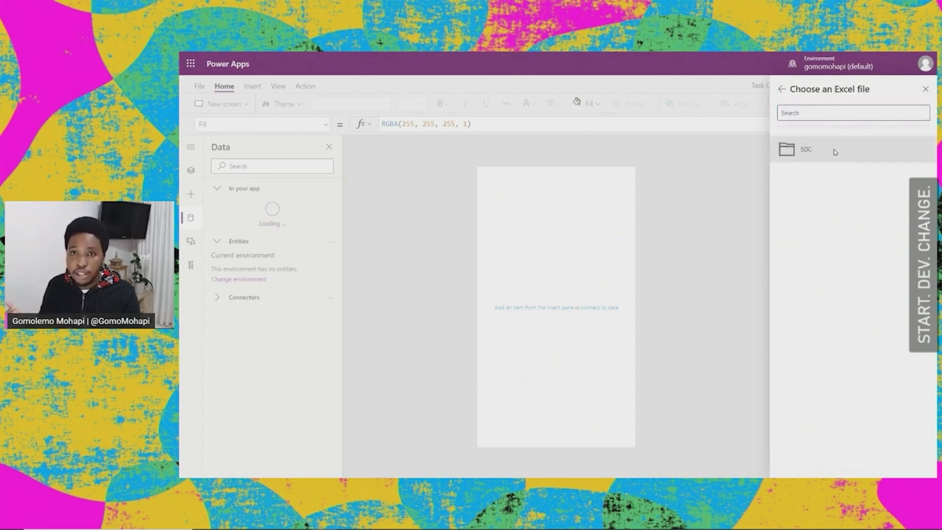
Step: Connect the Students and Tasks tables from SDC > Data.xlsx
left_click(805, 152)
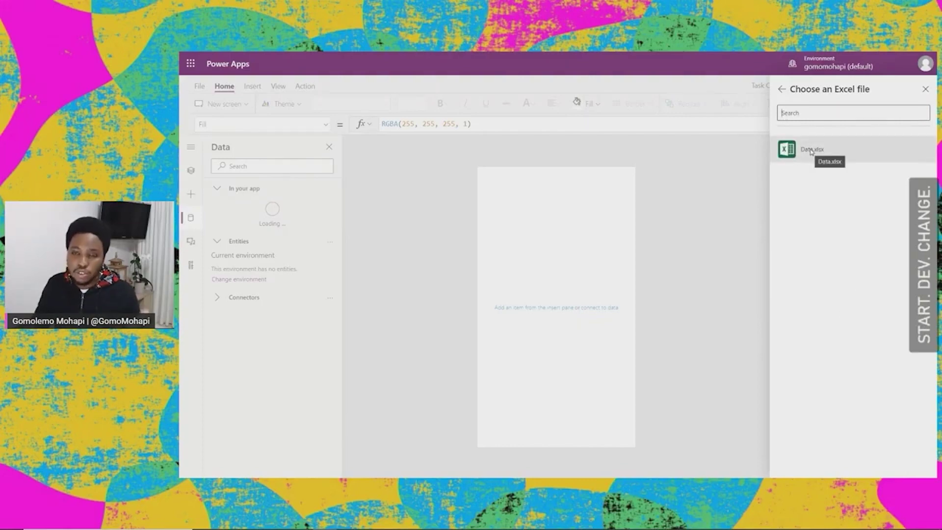
left_click(810, 150)
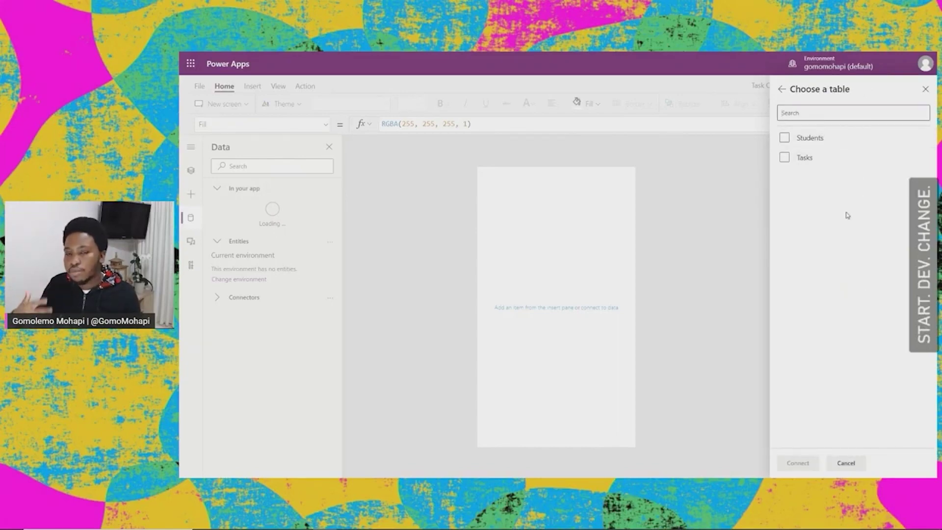
left_click(784, 138)
left_click(783, 157)
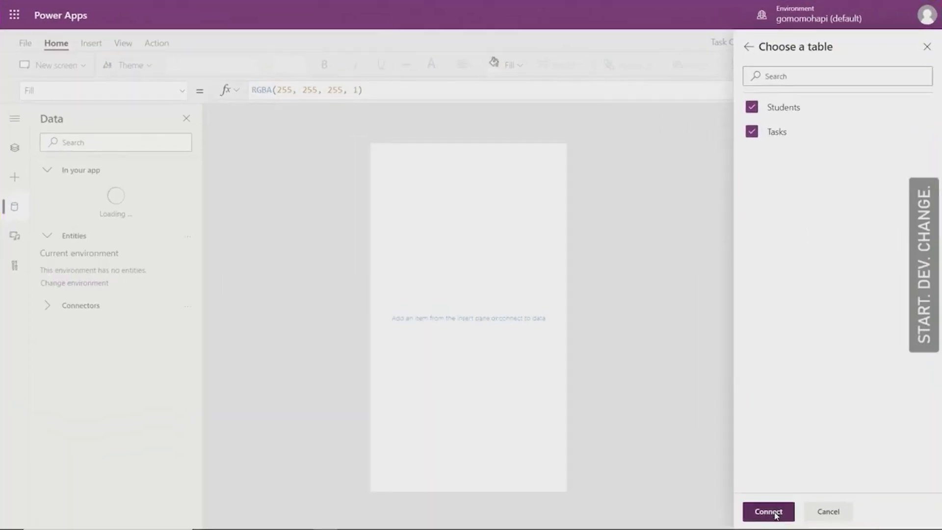
left_click(797, 462)
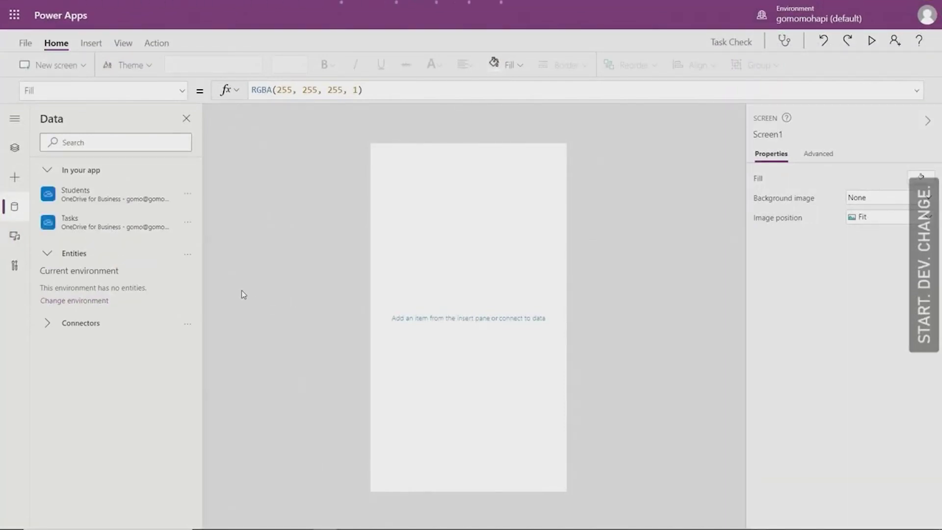
Step: In Tree view, rename Screen1 to 'MainScreen'
mouse_move(64, 208)
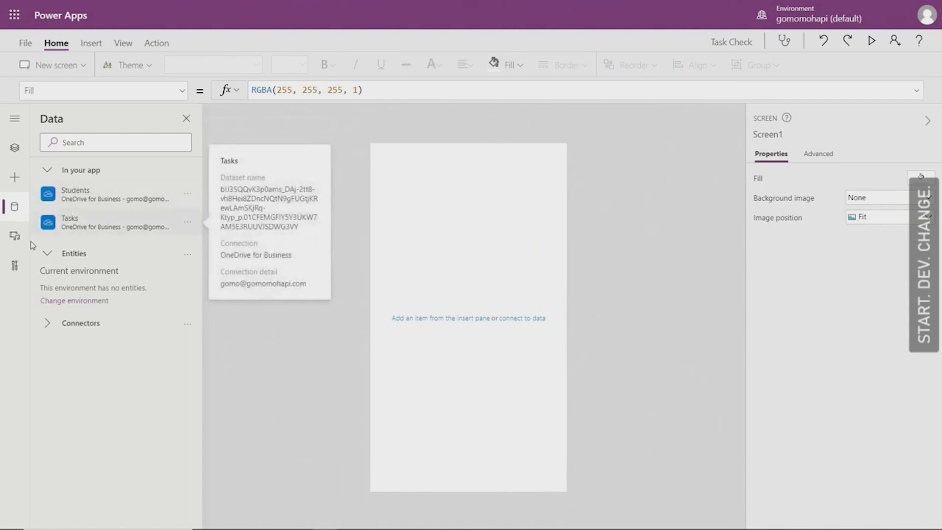
left_click(15, 148)
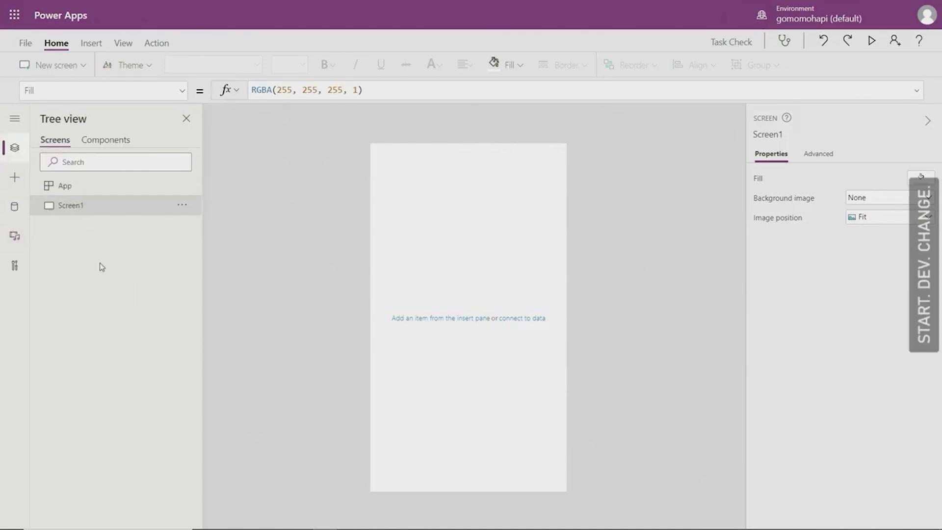
left_click(182, 208)
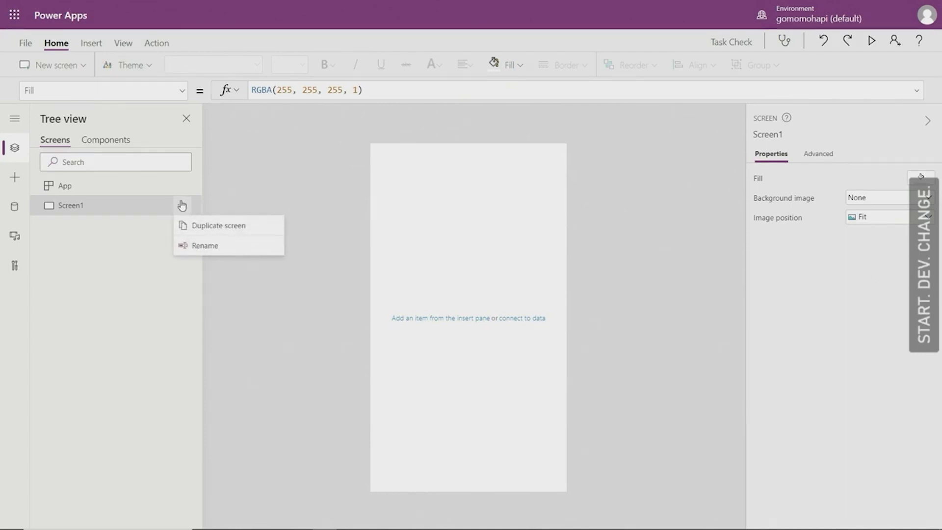
left_click(204, 248)
type("MainScreen")
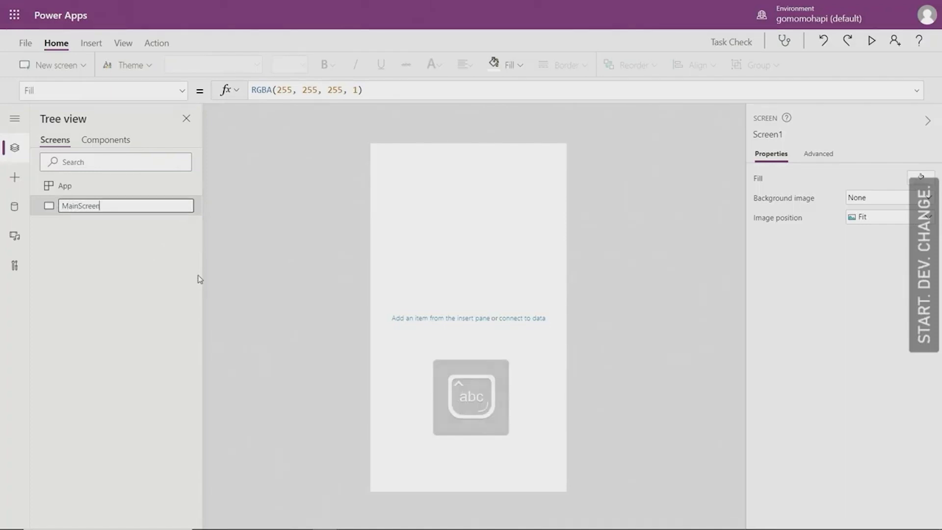
left_click(149, 261)
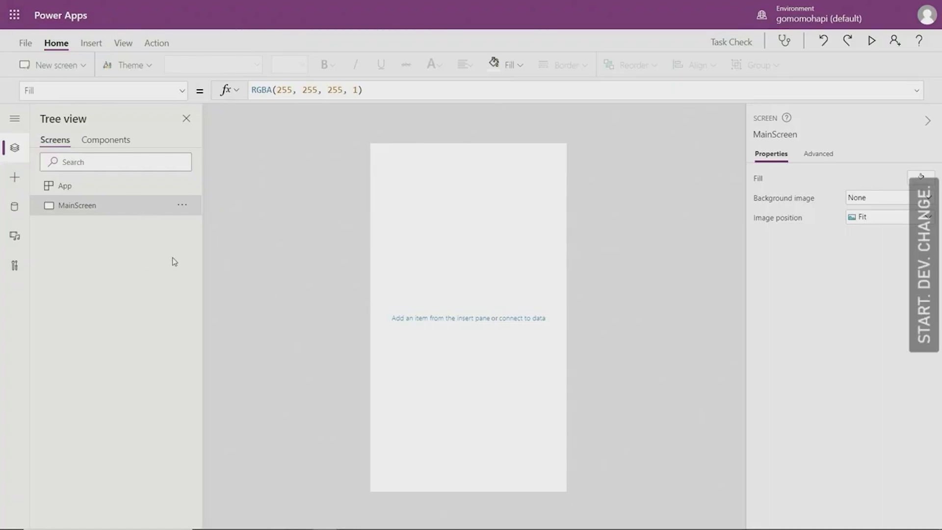
Step: Add a text label at the screen's top-left corner, stretched to full width
left_click(92, 44)
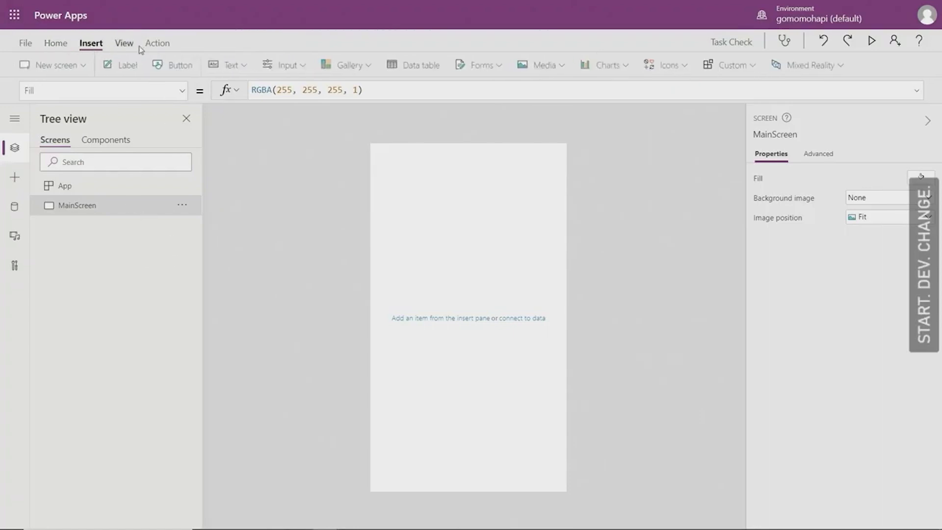
left_click(120, 68)
left_click_drag(485, 167, 473, 156)
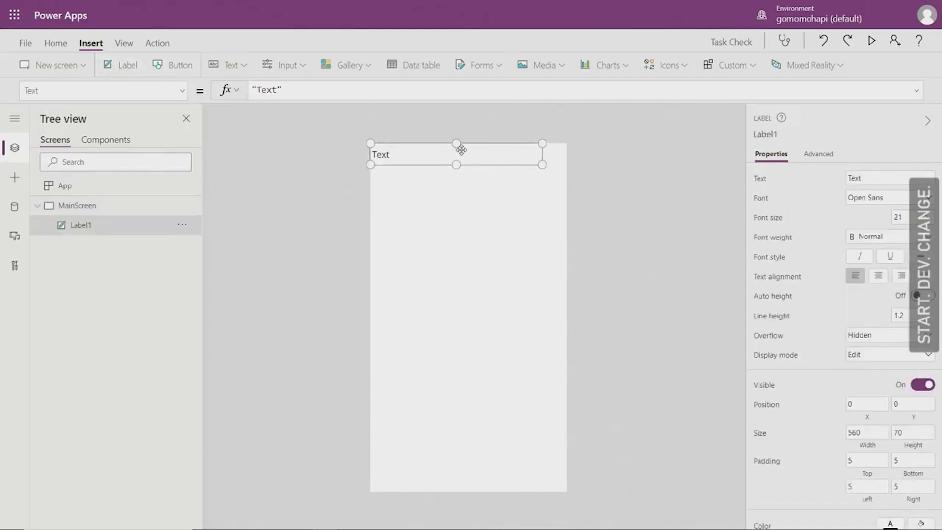
left_click_drag(542, 166, 574, 170)
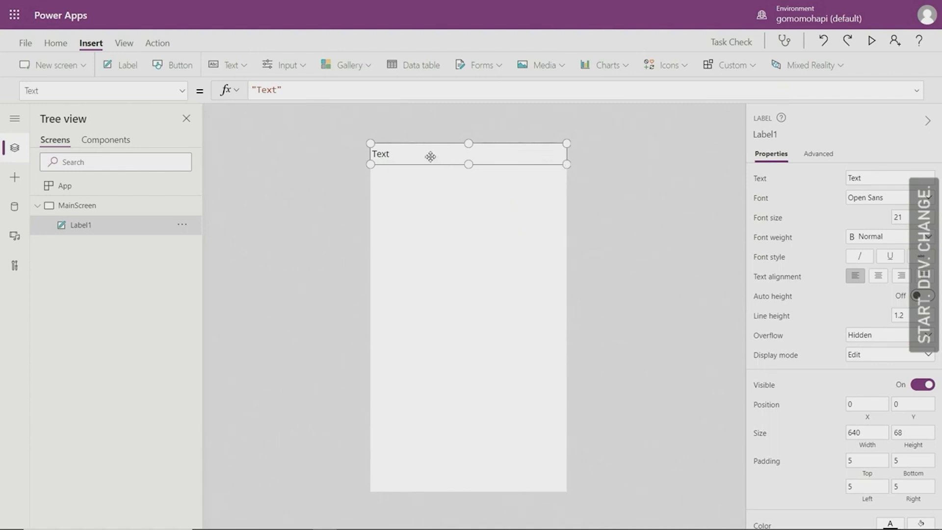
Step: Format the label with dark blue fill, white centred text and font size 28
left_click(56, 43)
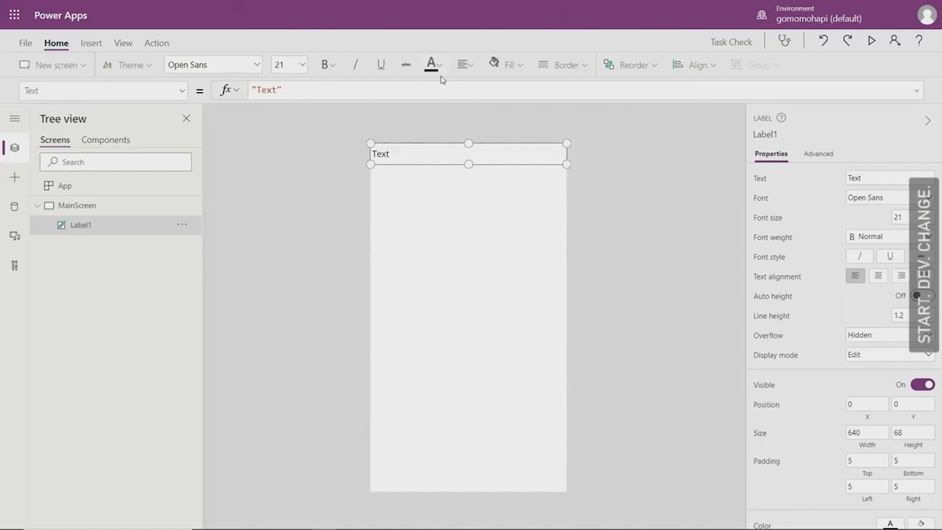
left_click(515, 67)
left_click(517, 128)
left_click(431, 65)
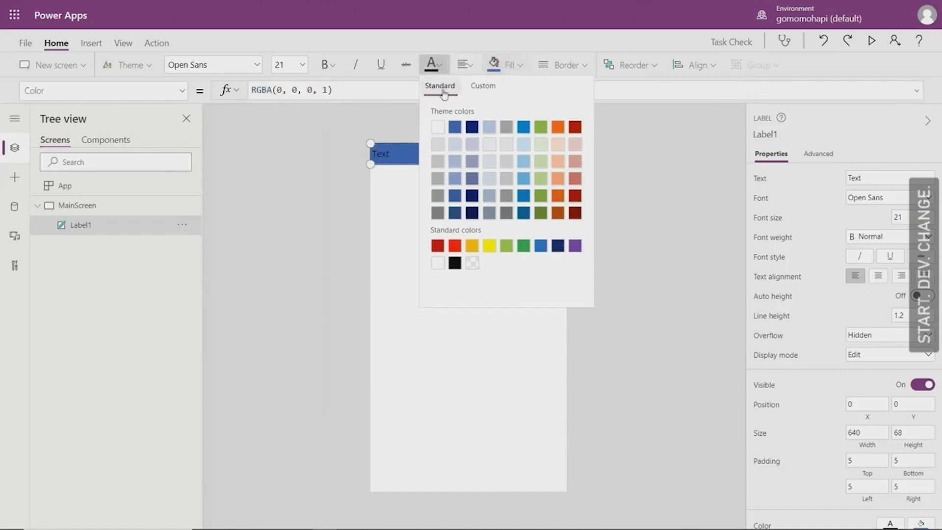
left_click(438, 128)
left_click(474, 68)
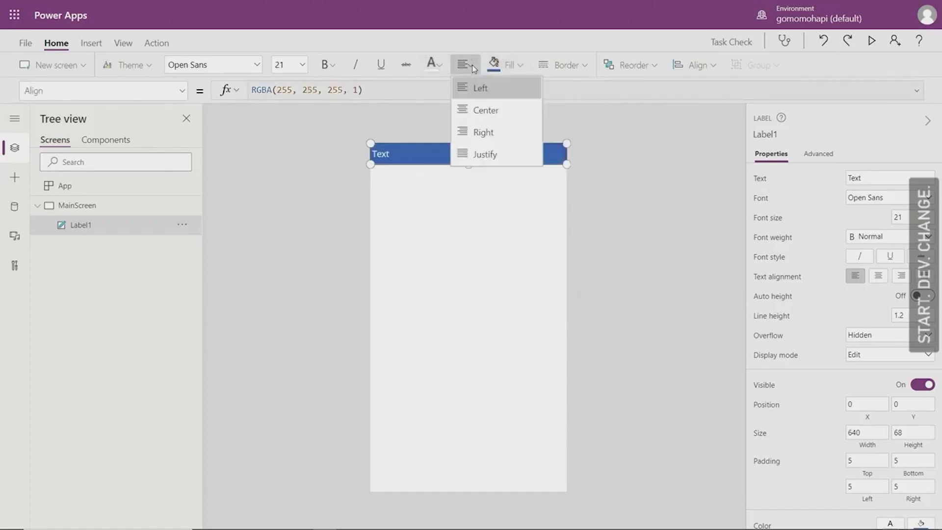
left_click(483, 117)
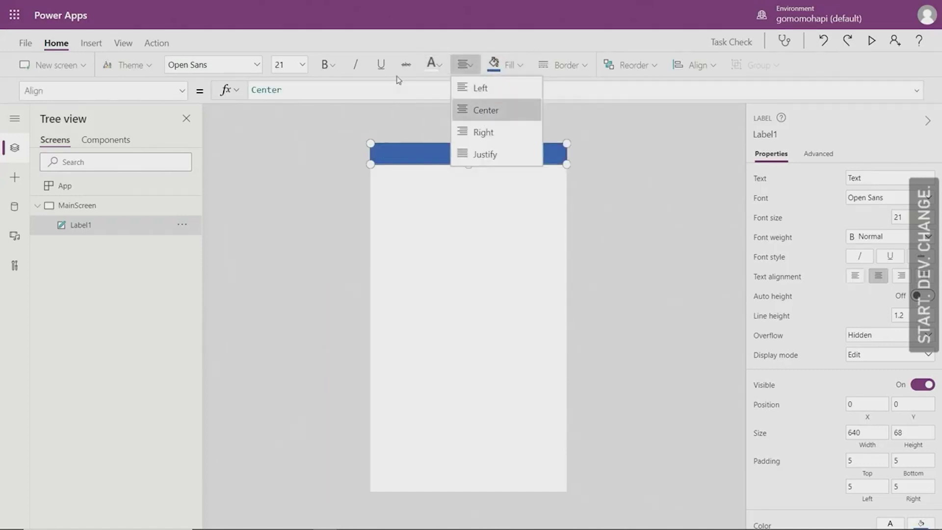
left_click(302, 65)
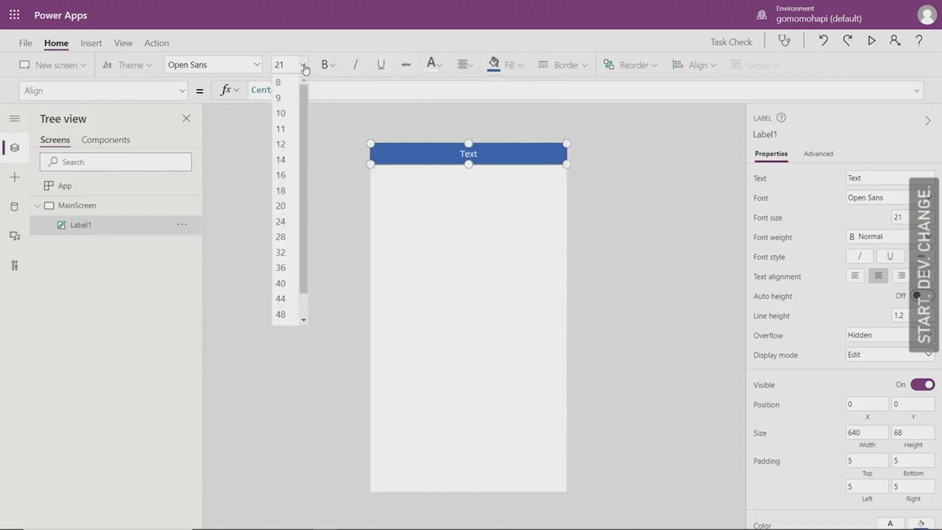
left_click(280, 236)
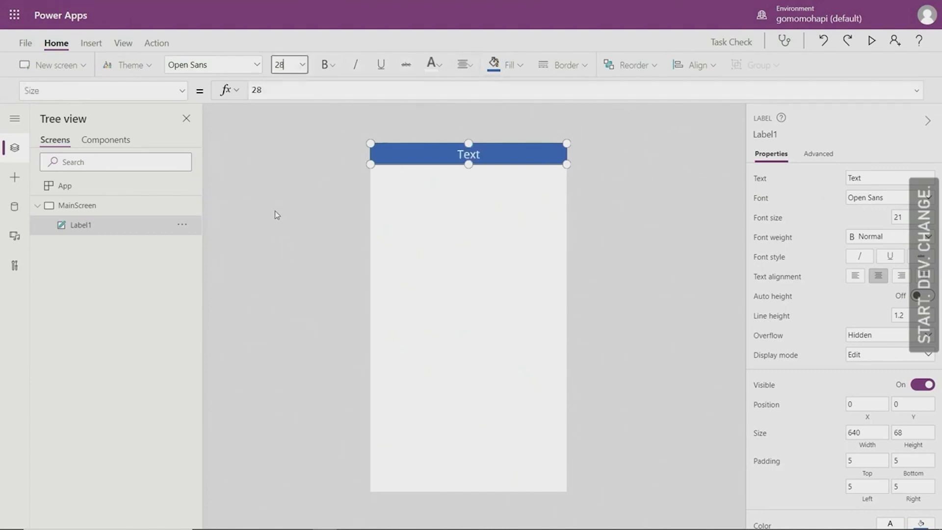
Step: Change the label's text to 'Students'
double_click(479, 155)
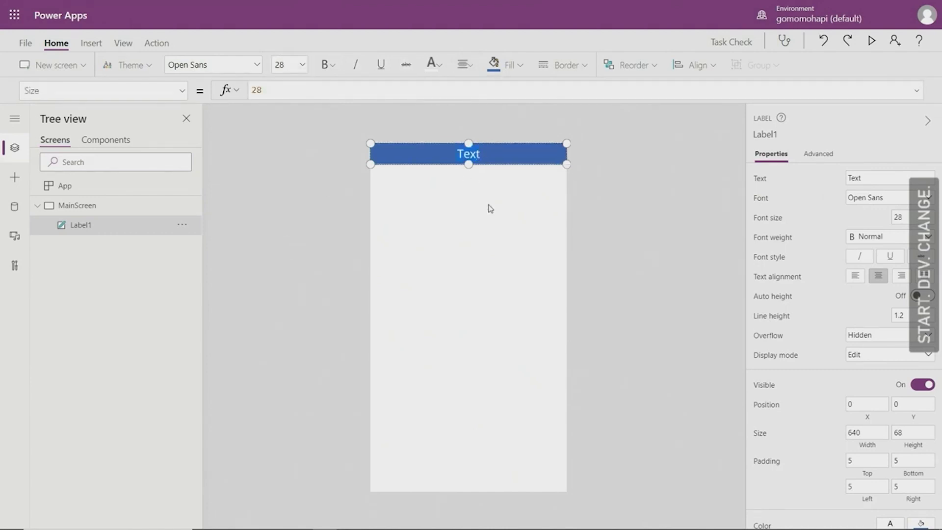
type("Students")
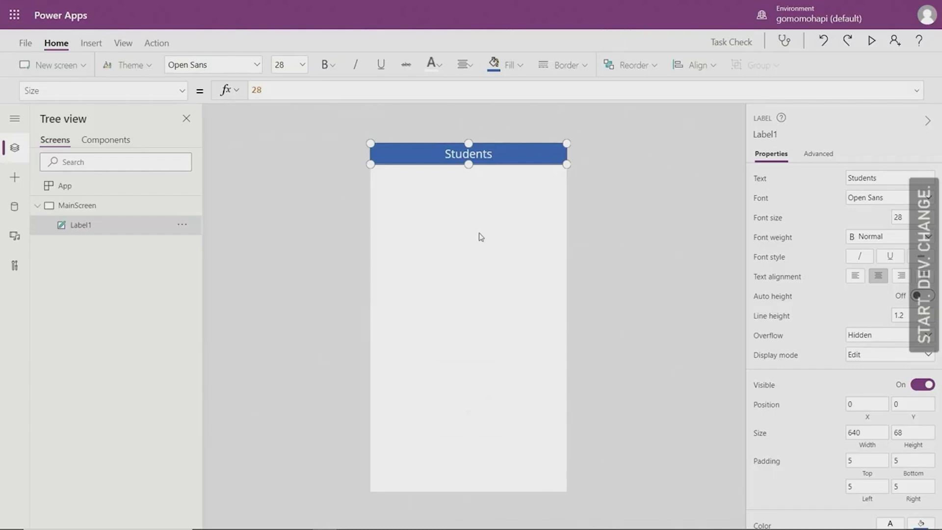
left_click(493, 215)
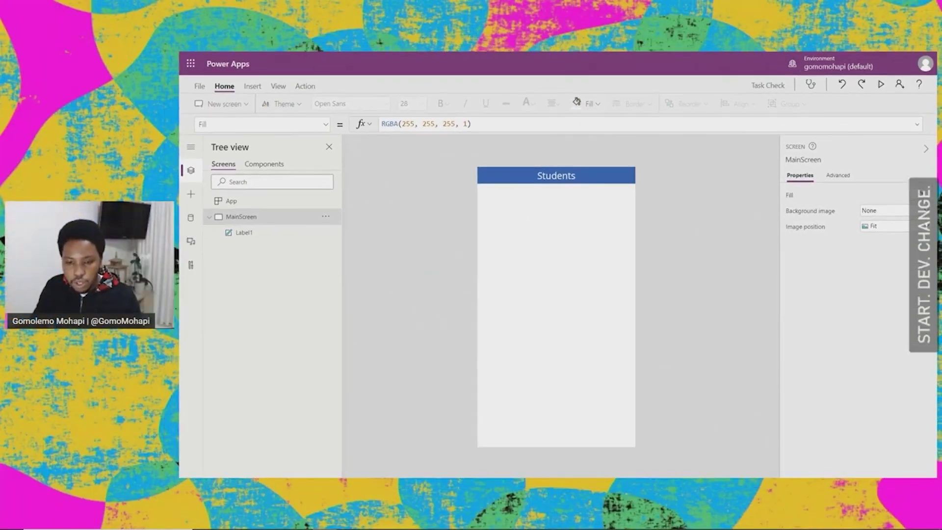
left_click(252, 86)
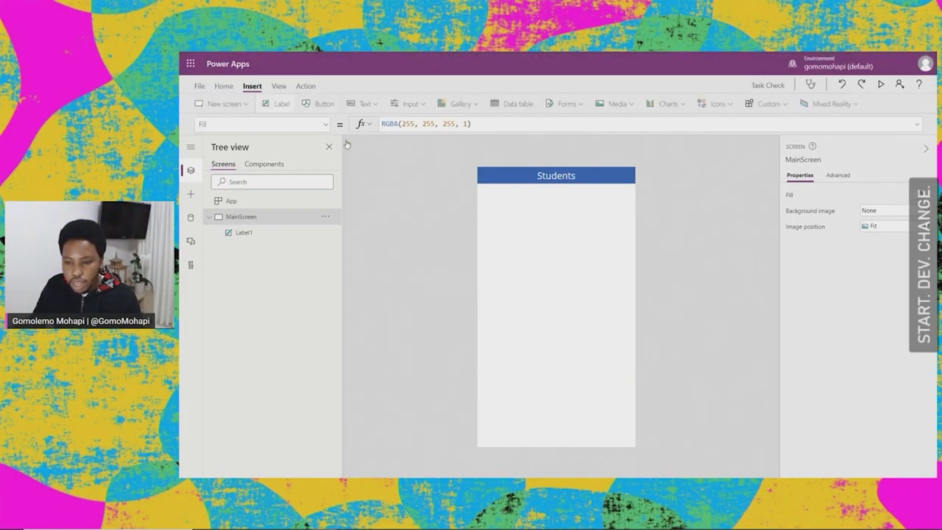
Step: Insert a vertical gallery bound to Students, placed under the header and extended to the bottom
left_click(480, 108)
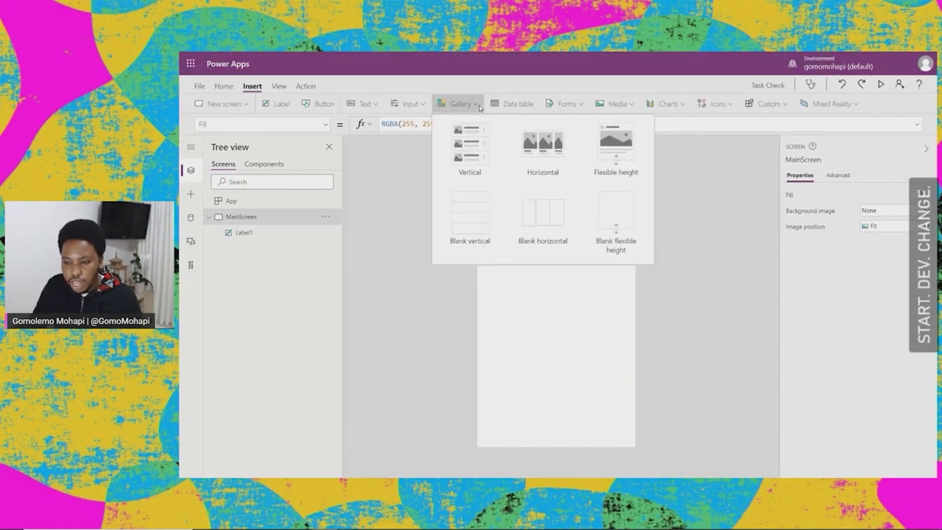
left_click(472, 149)
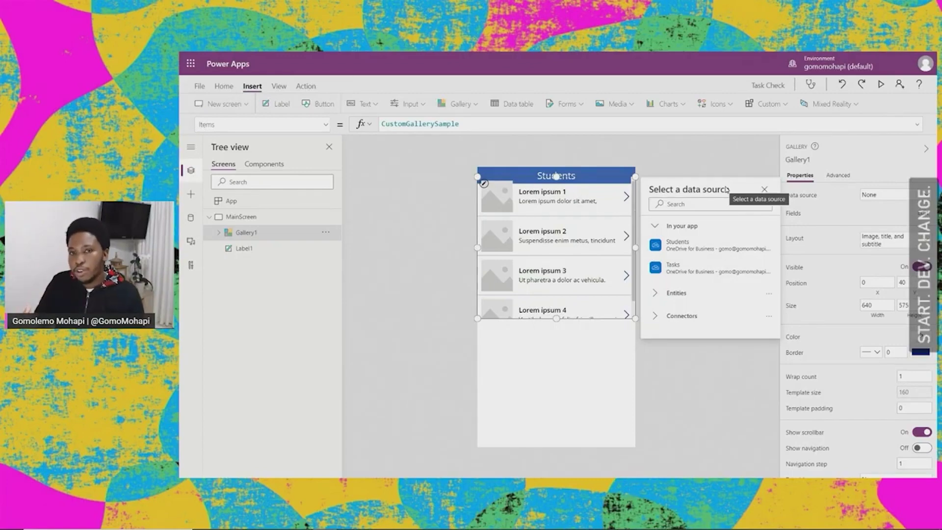
mouse_move(705, 248)
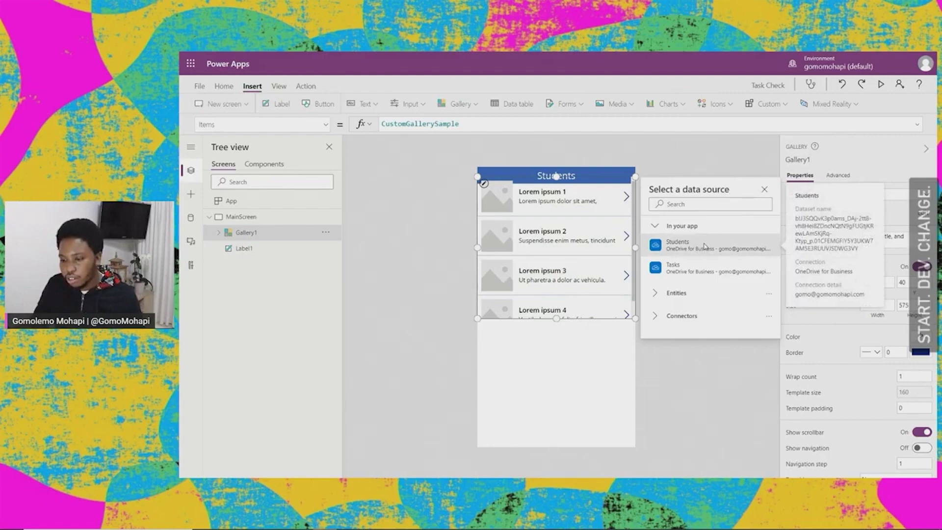
left_click(705, 247)
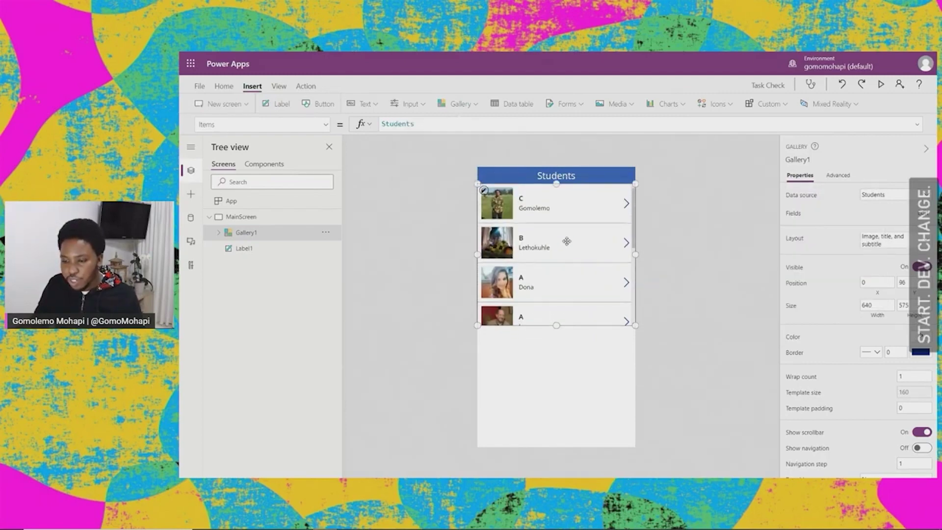
left_click_drag(567, 242, 567, 239)
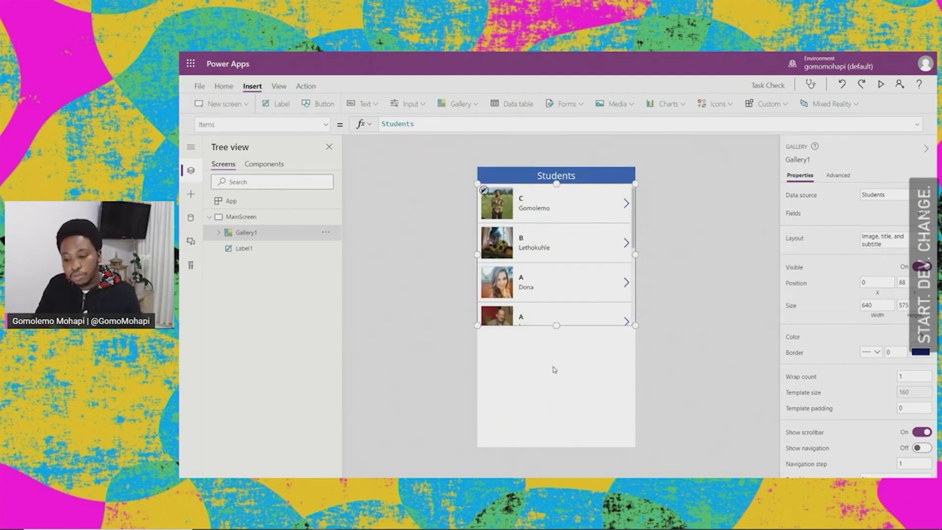
left_click_drag(558, 334, 559, 451)
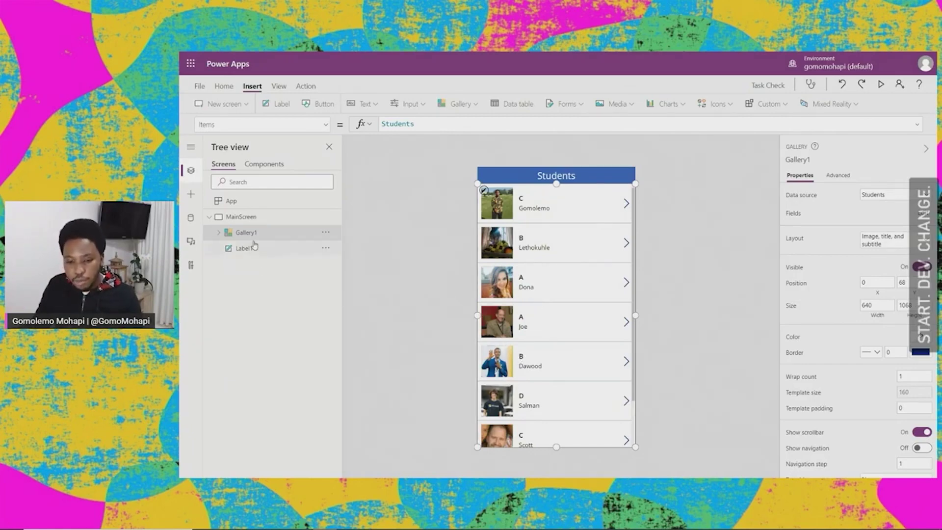
Step: Rename the gallery to 'StudentsGal' and check its inner controls
left_click(327, 238)
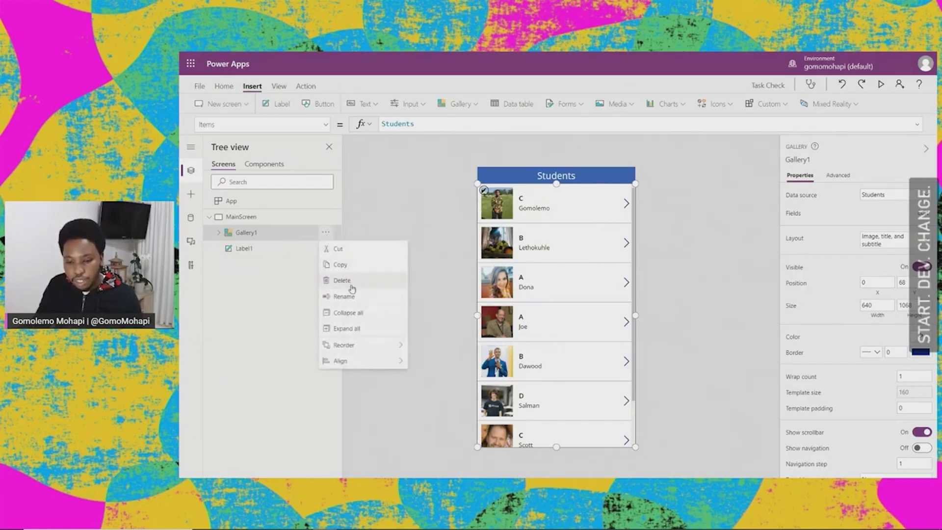
left_click(351, 297)
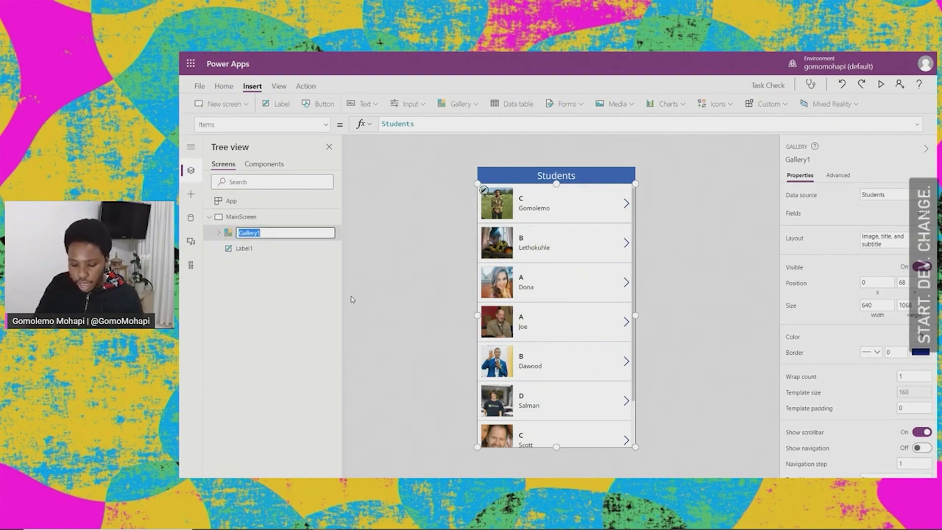
type("Student")
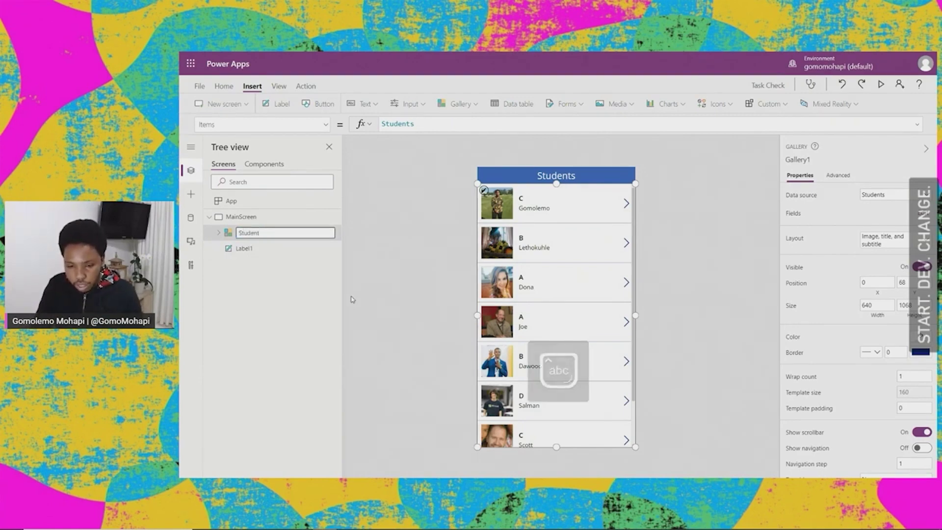
type("sGal")
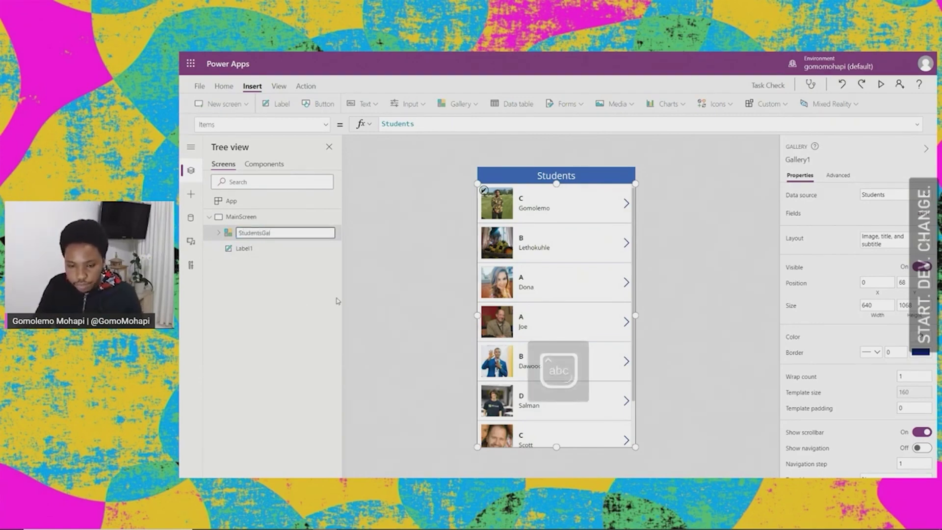
key("Escape")
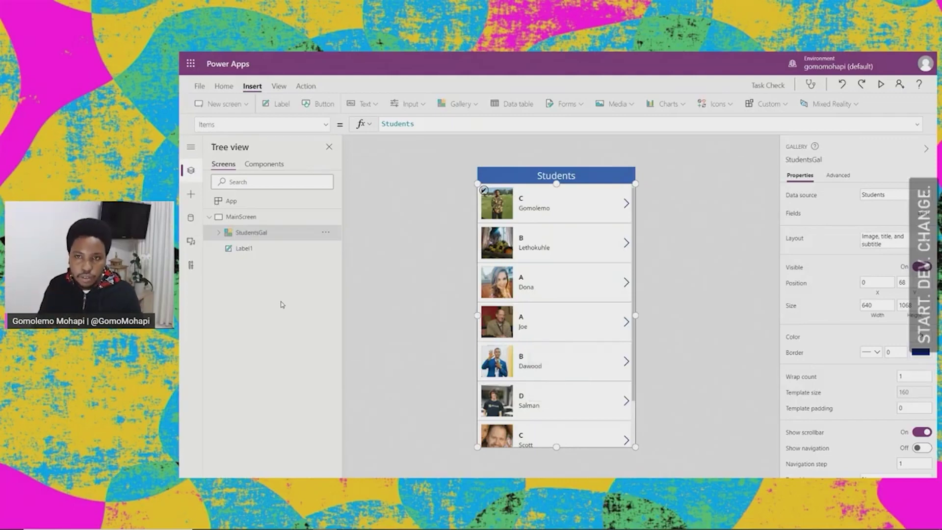
left_click(672, 196)
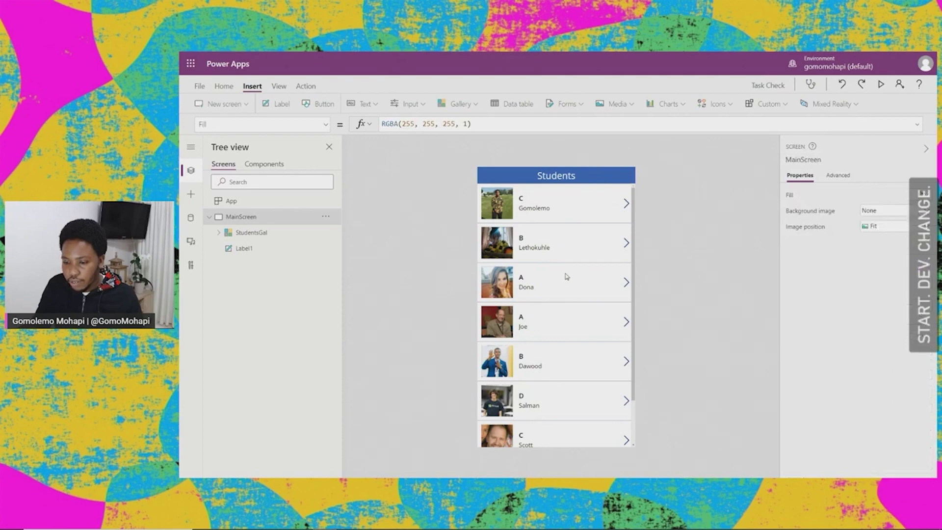
left_click(552, 269)
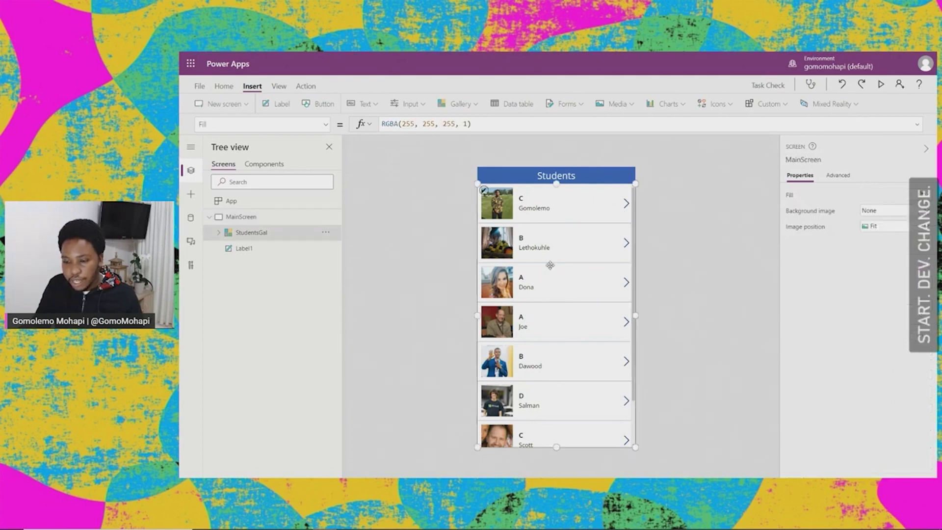
left_click(524, 199)
left_click(522, 208)
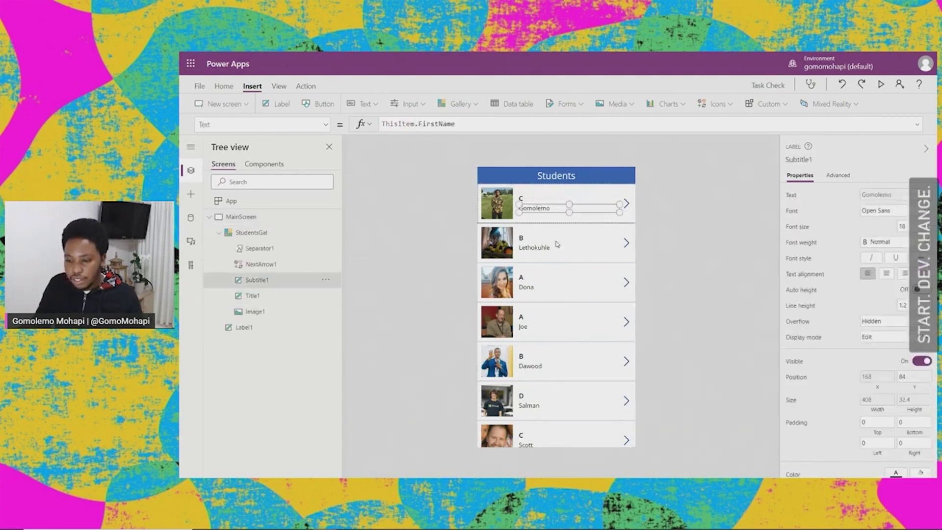
left_click(528, 241)
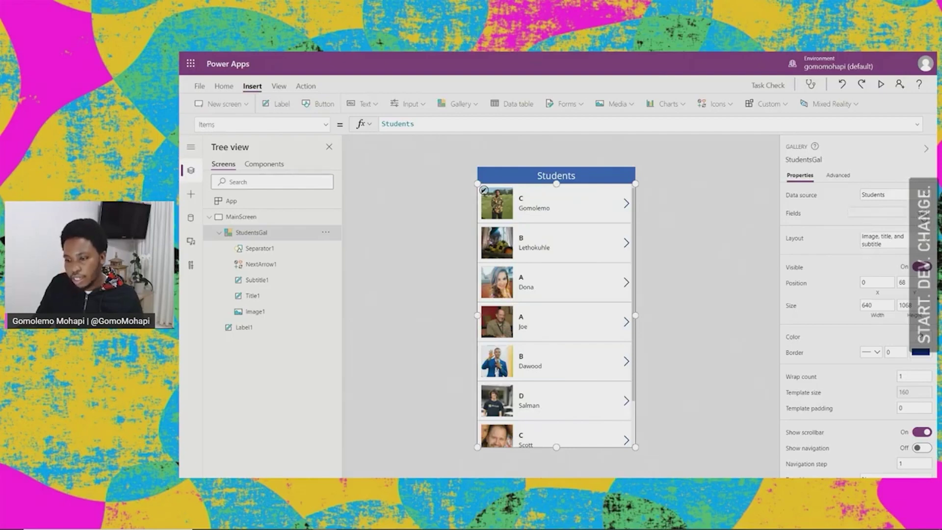
Step: Set the gallery fields to FirstName as title and Role as subtitle
left_click(916, 216)
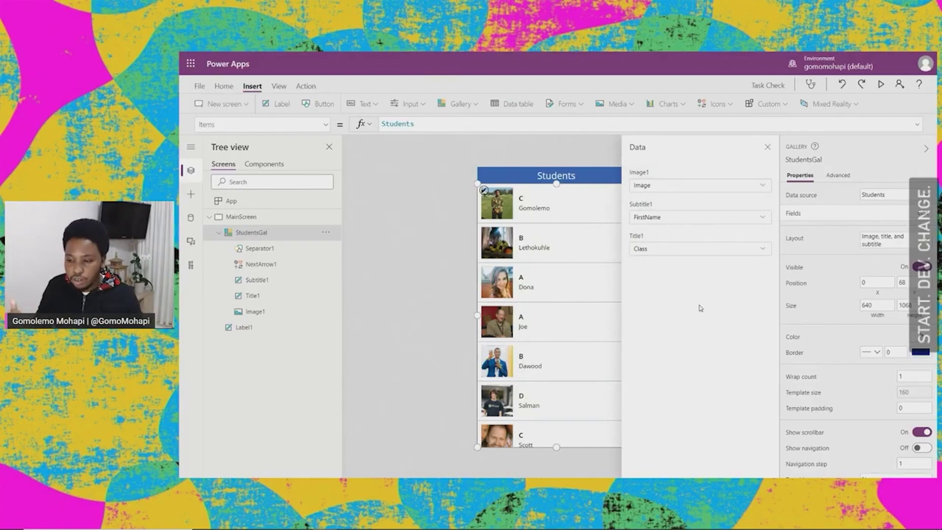
left_click(761, 250)
left_click(660, 283)
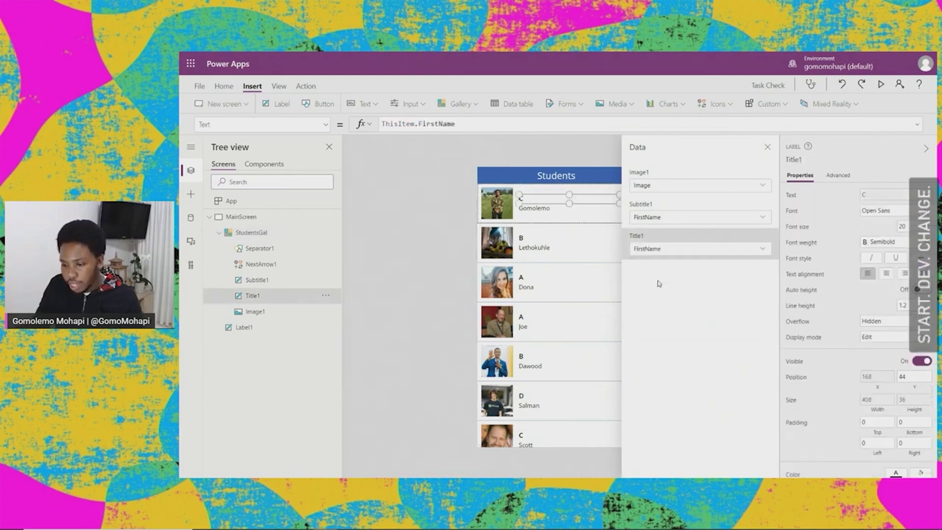
left_click(763, 218)
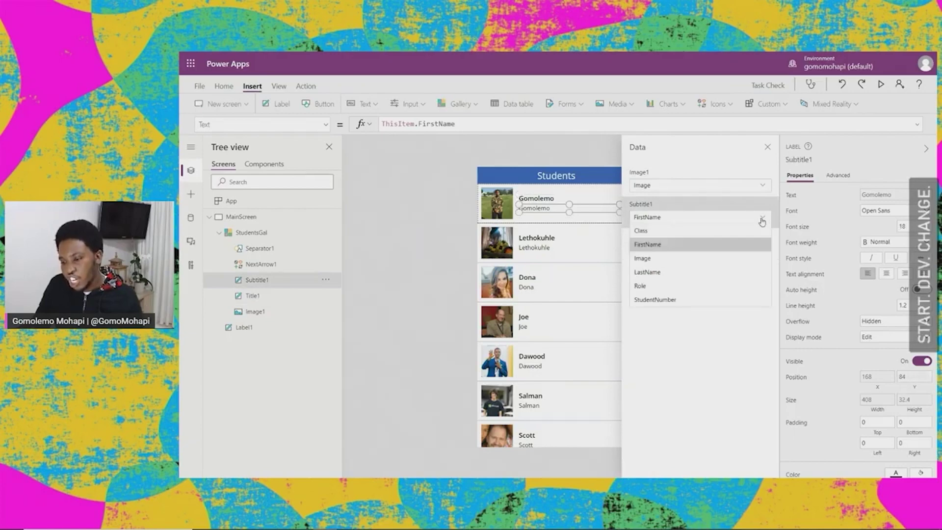
left_click(650, 285)
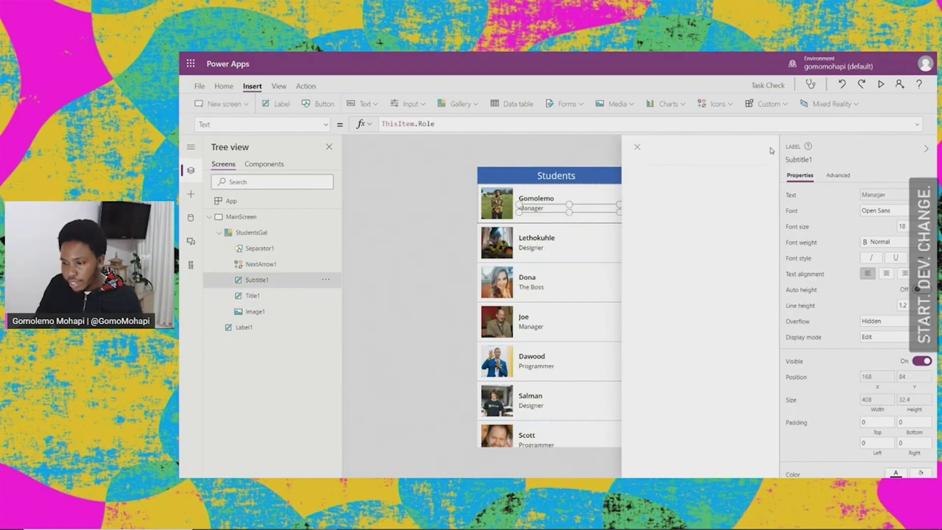
left_click(768, 148)
left_click(707, 234)
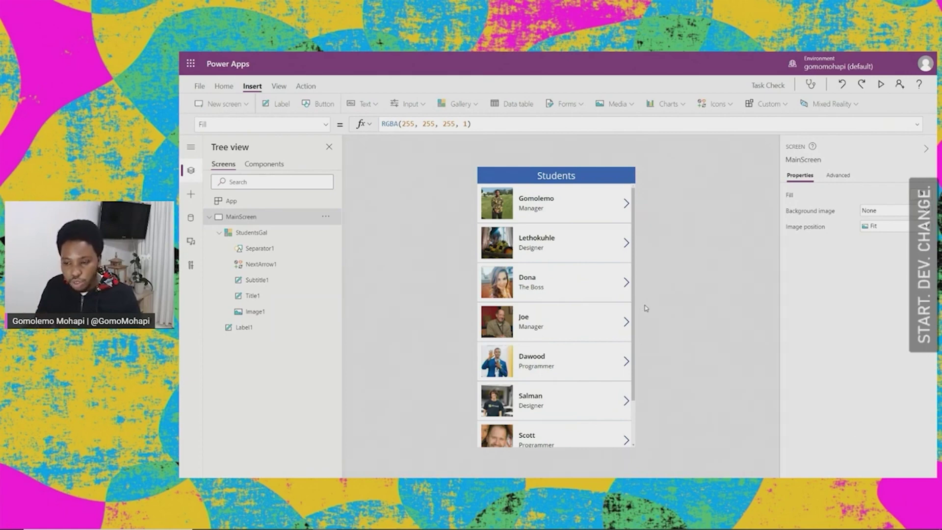
Step: Add a new blank screen and rename it 'TaskScreen'
left_click(209, 218)
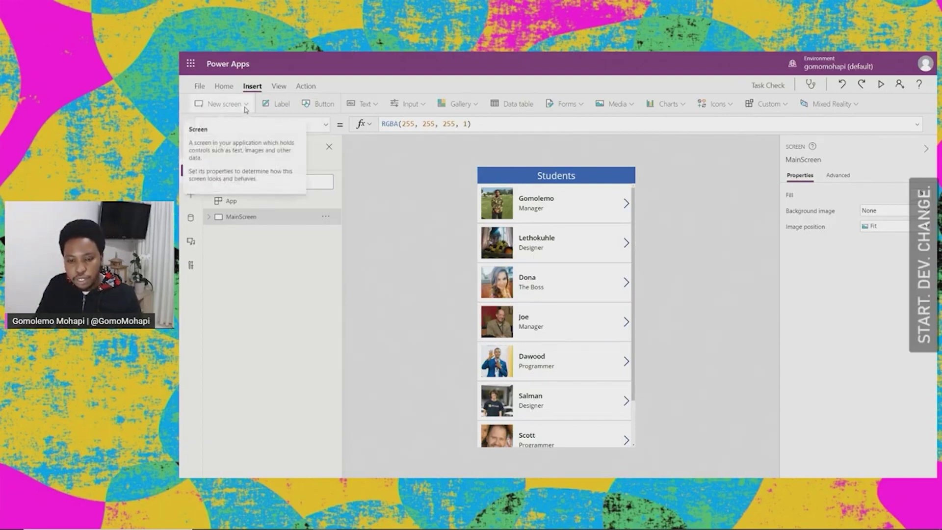
left_click(238, 106)
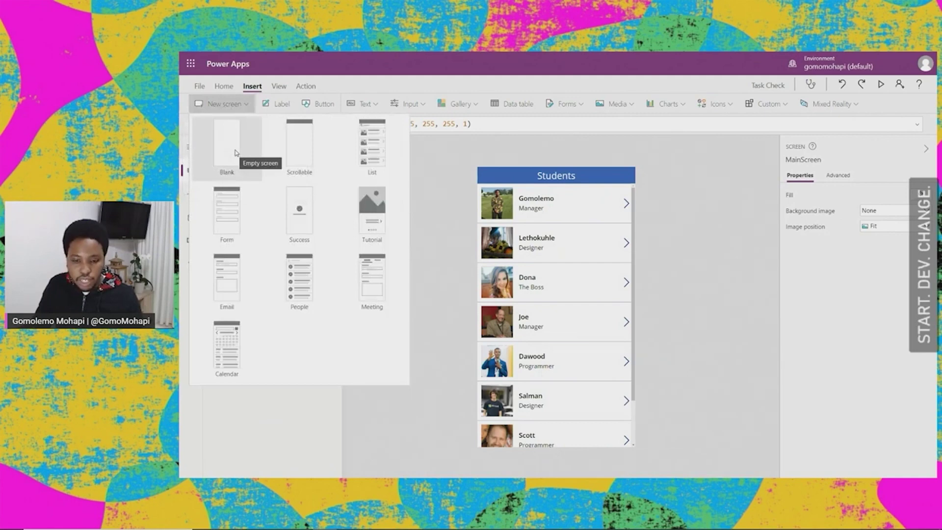
key("Escape")
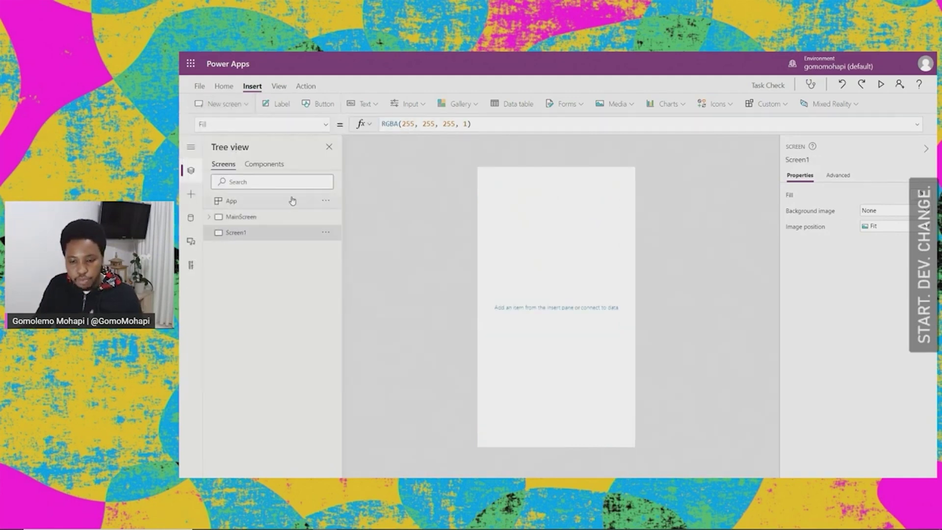
left_click(330, 234)
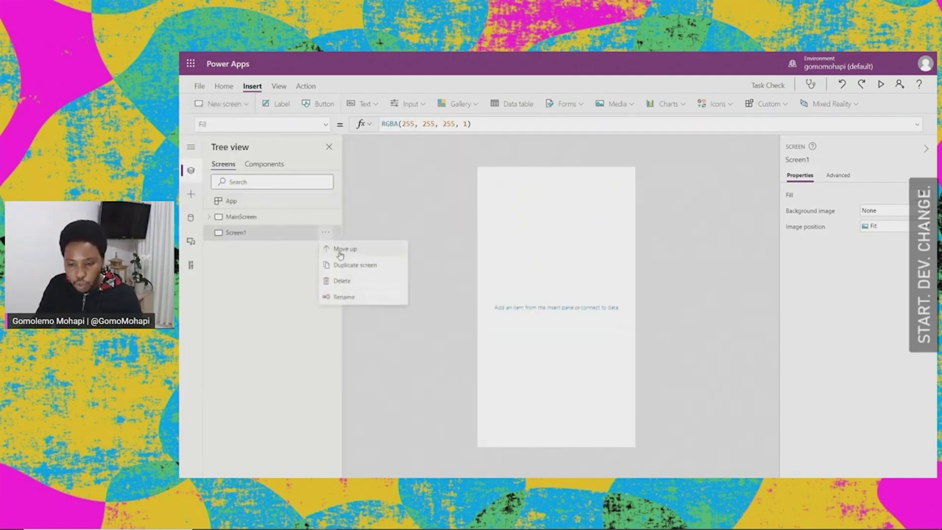
left_click(349, 296)
type("TaskScreen")
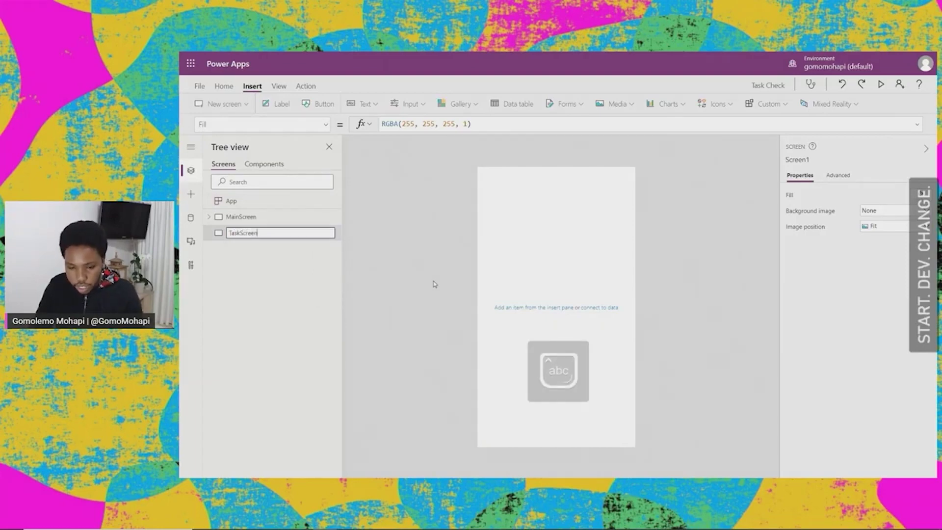
key("Return")
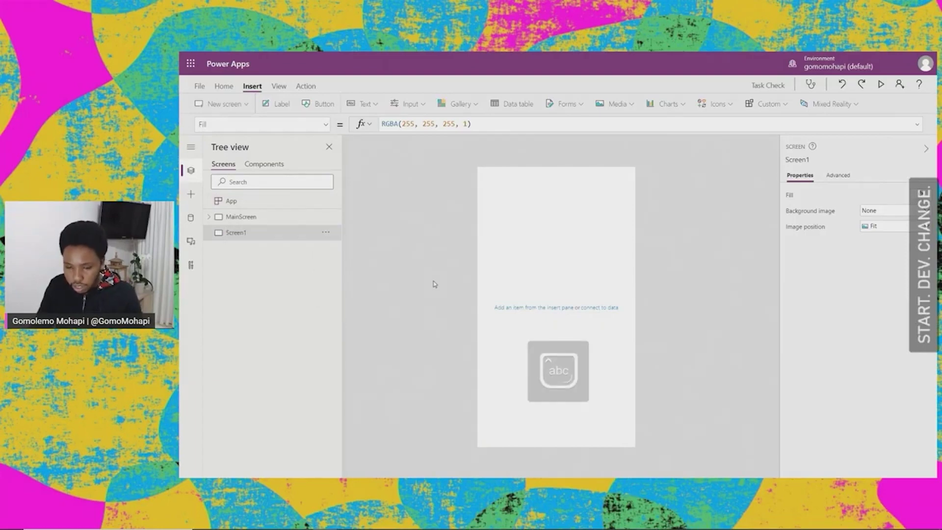
Step: Copy the Students header label from MainScreen and paste it onto TaskScreen
left_click(234, 217)
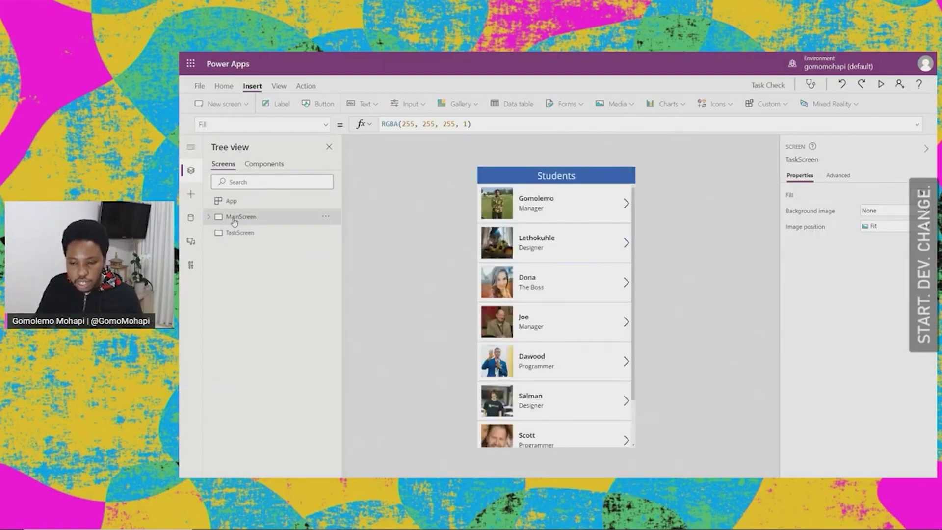
left_click(209, 216)
left_click(251, 332)
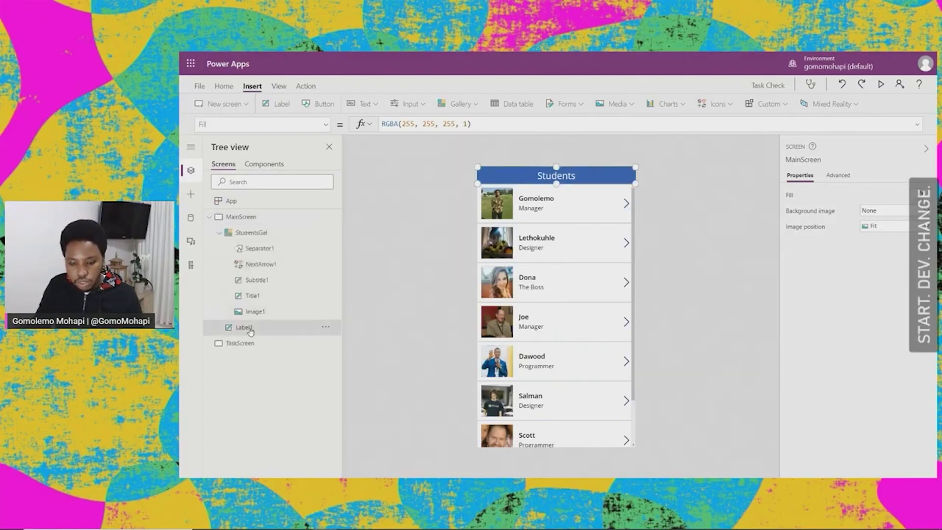
right_click(251, 332)
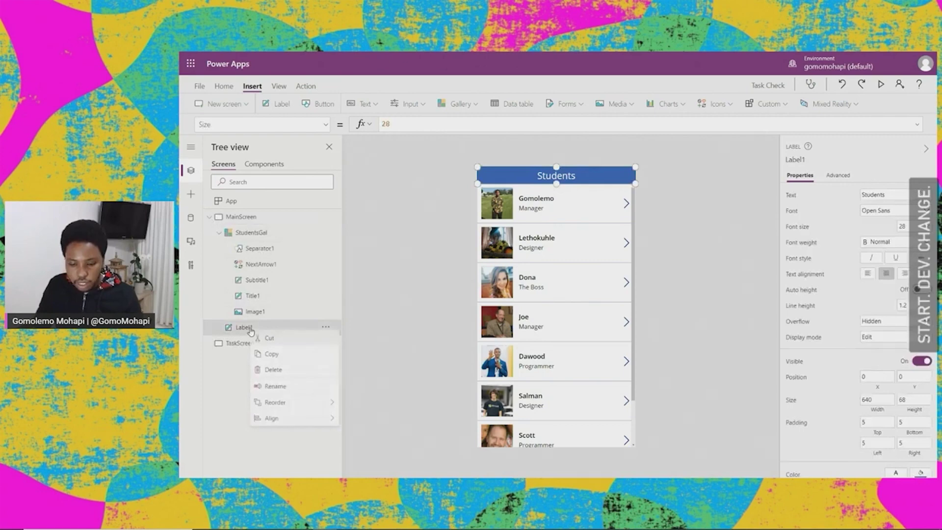
left_click(273, 357)
left_click(256, 346)
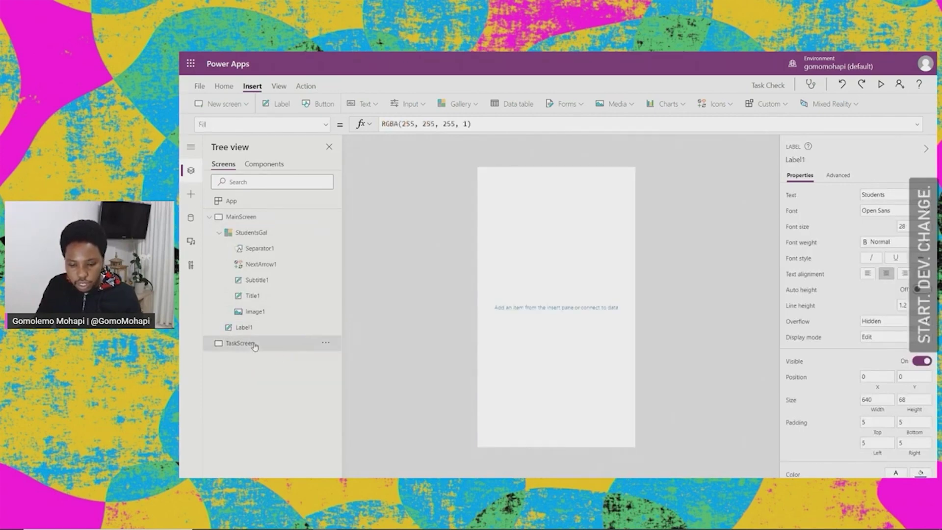
right_click(256, 346)
left_click(275, 370)
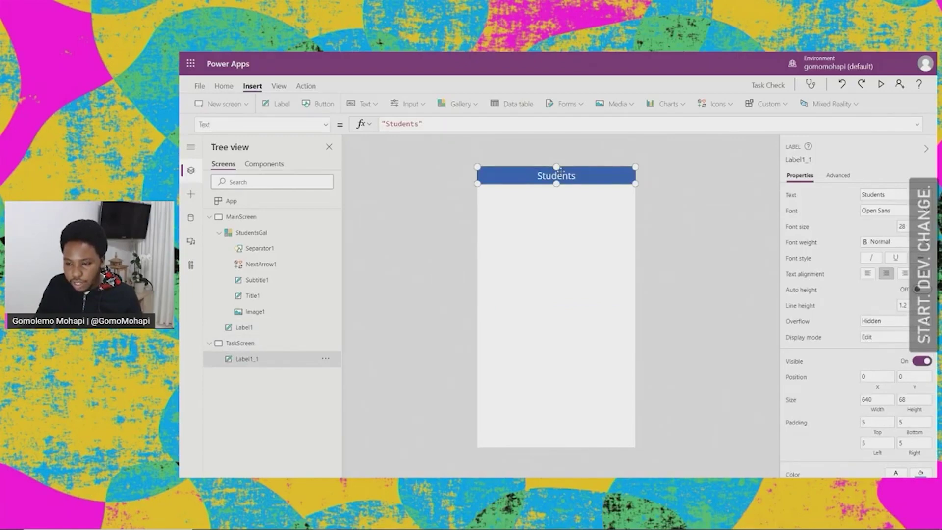
Step: Change the pasted header's text to 'Tasks'
double_click(563, 175)
type("Task")
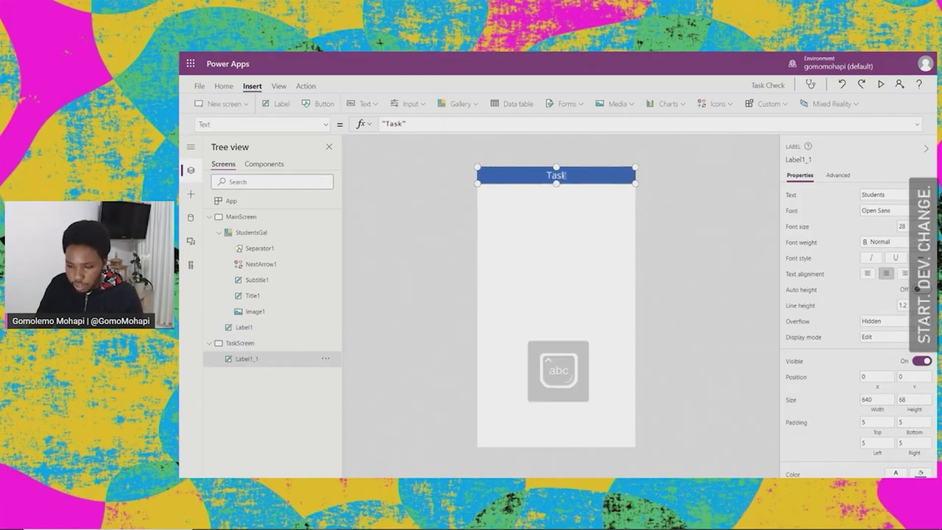
type("s")
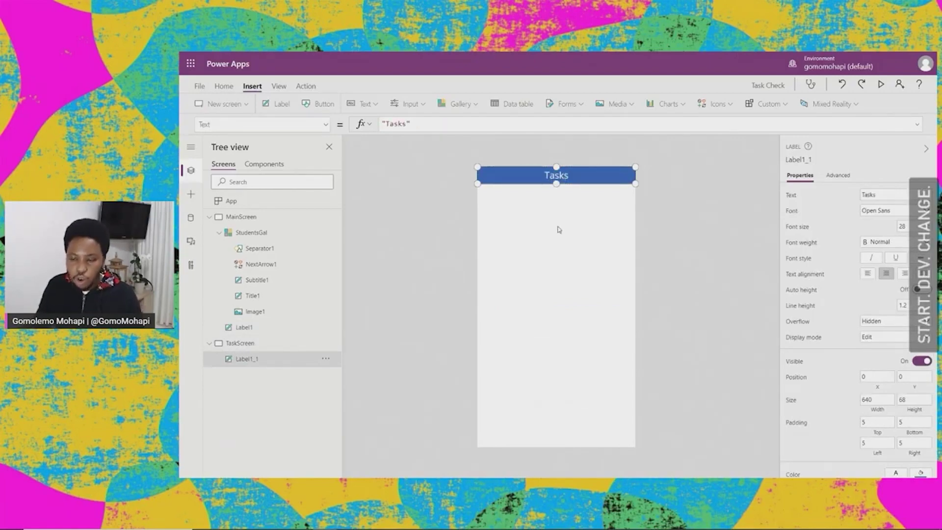
left_click(559, 234)
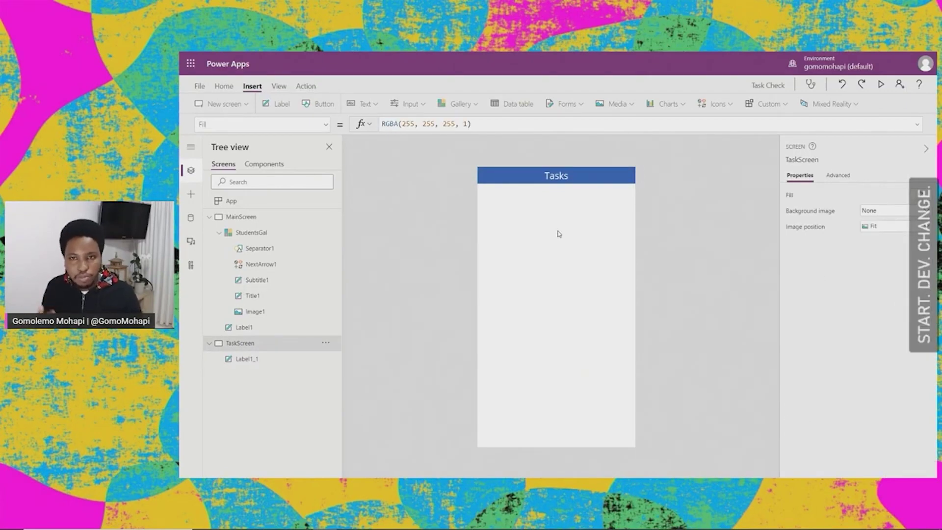
left_click(219, 233)
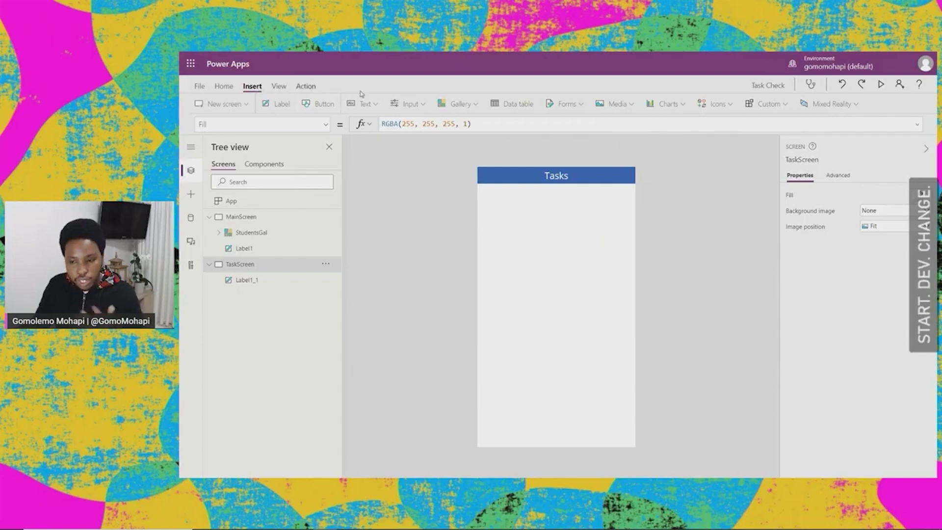
Step: Insert a vertical gallery on TaskScreen bound to the Tasks table
left_click(454, 106)
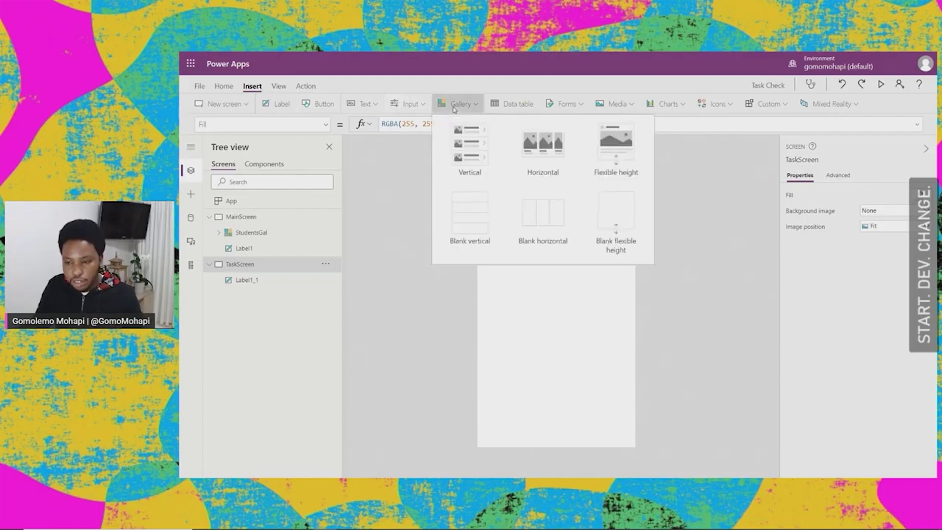
left_click(475, 149)
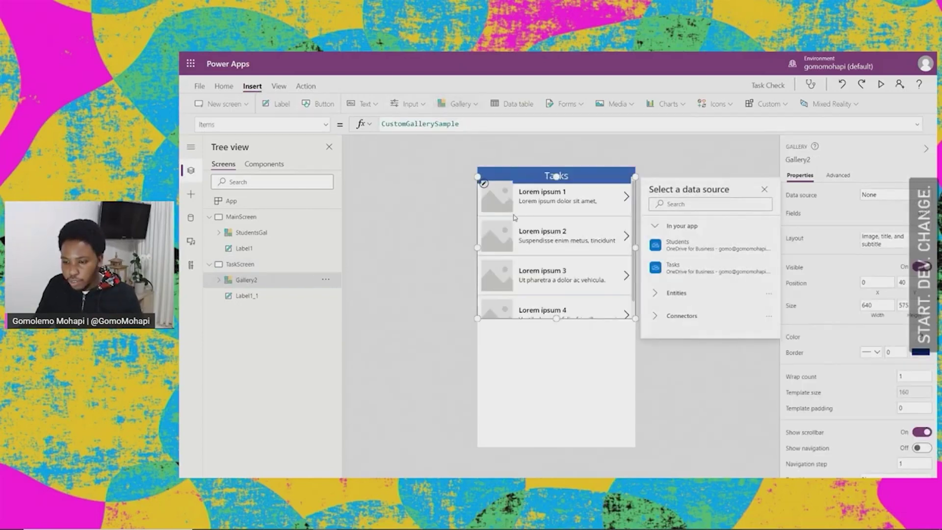
mouse_move(675, 271)
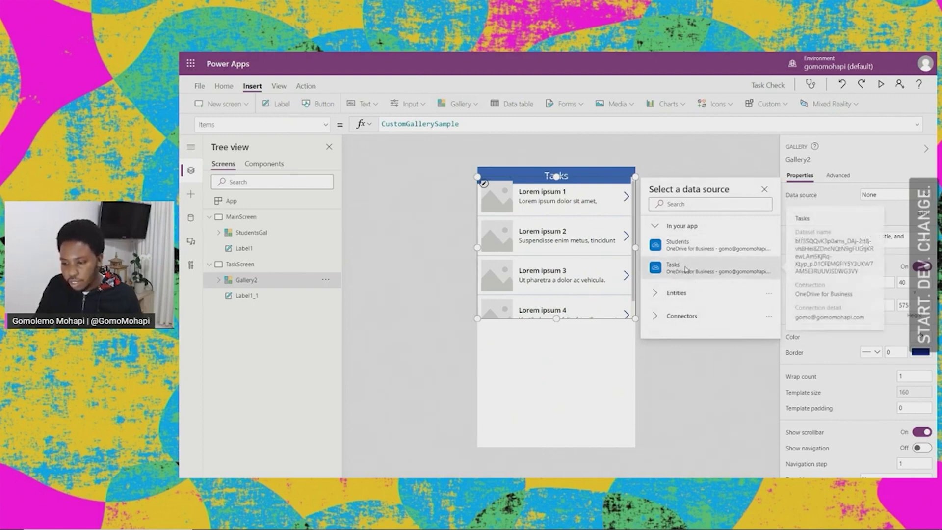
left_click(685, 269)
left_click(577, 269)
left_click(574, 246)
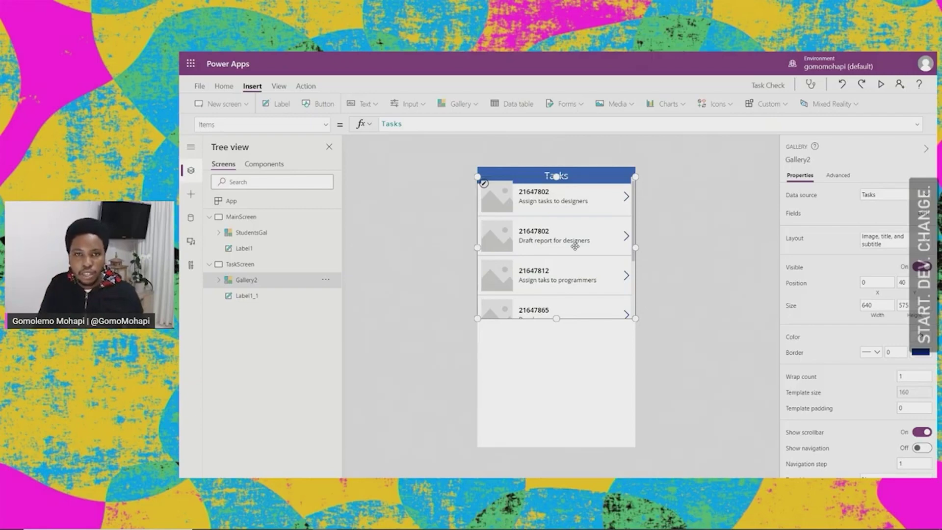
Step: Review StudentsGal's photo, title and subtitle controls on MainScreen, then reselect the Tasks gallery
left_click(253, 216)
left_click(255, 311)
left_click(252, 296)
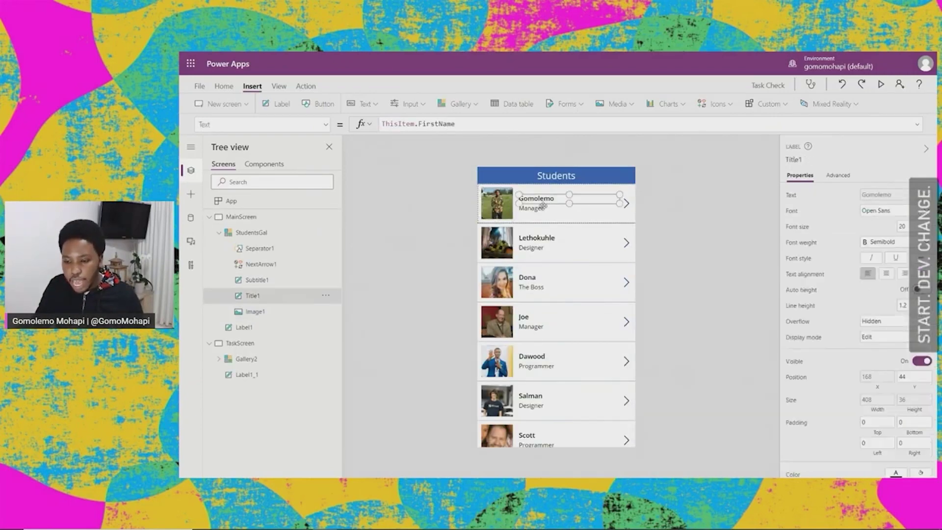
left_click(257, 279)
left_click(216, 217)
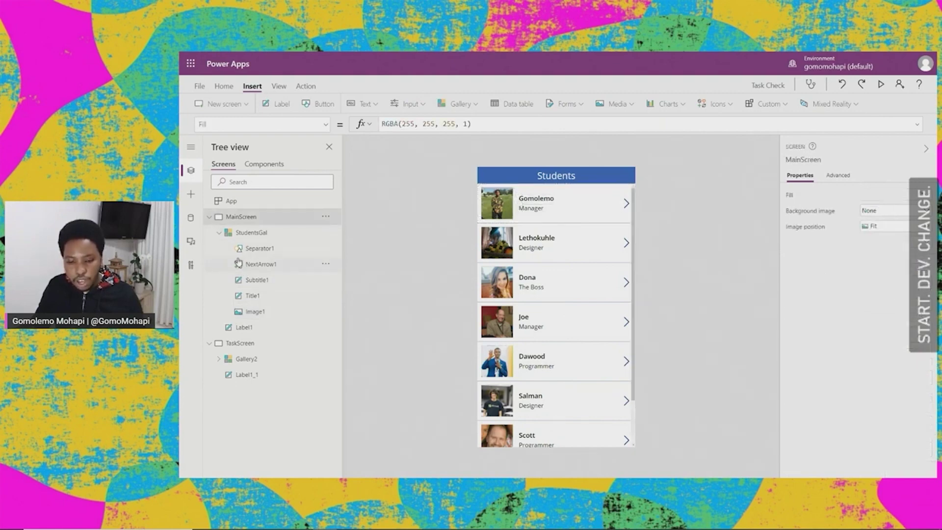
left_click(210, 216)
left_click(245, 233)
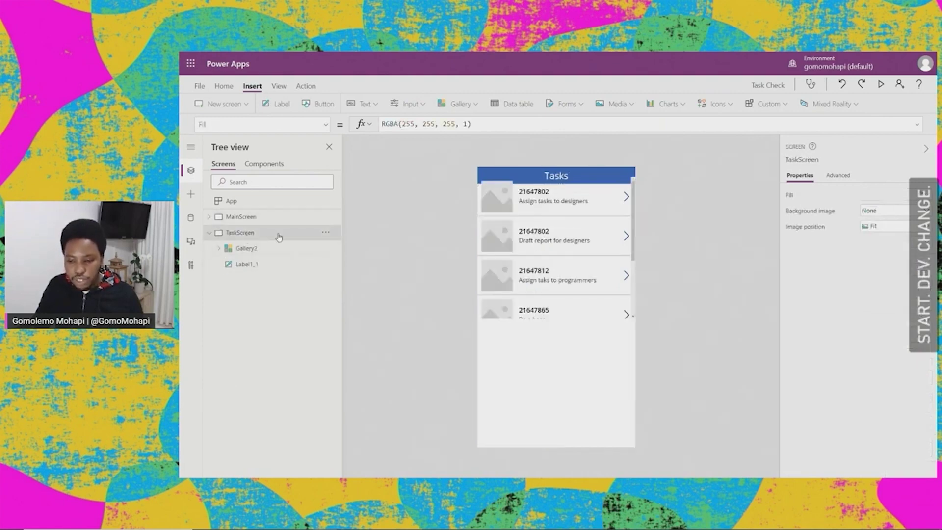
left_click(561, 240)
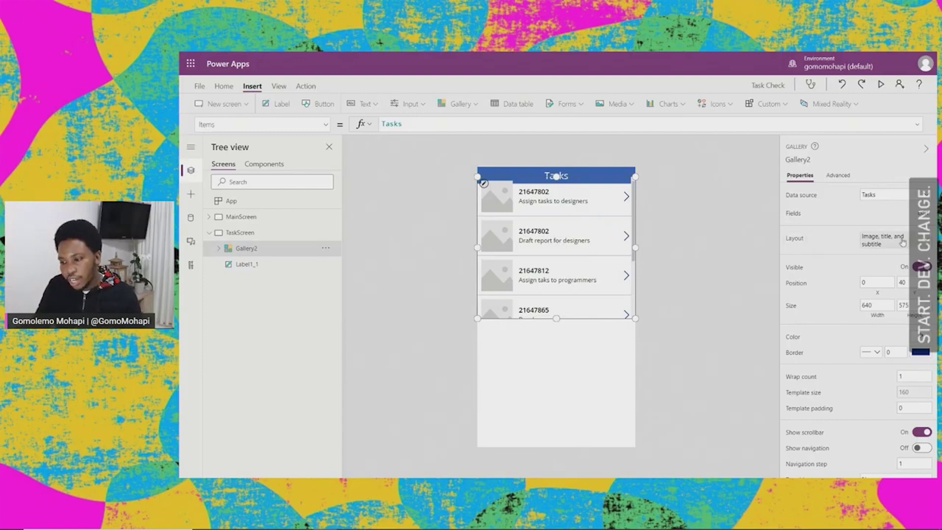
Step: Switch the Tasks gallery to a title-only layout and move it below the header
left_click(921, 244)
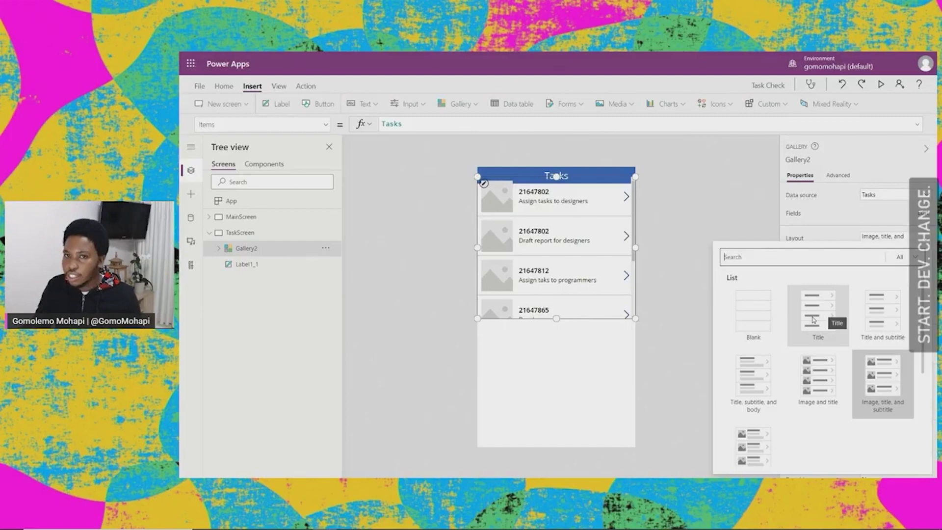
left_click(813, 319)
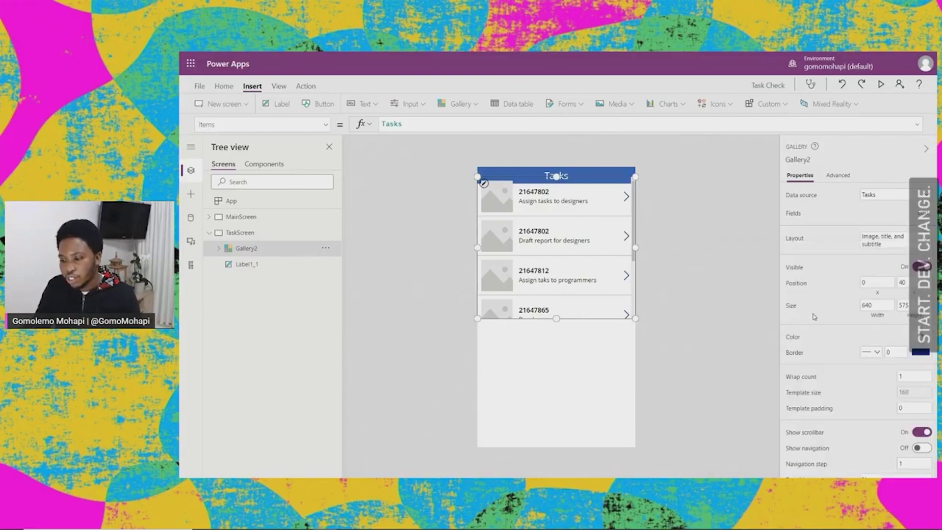
left_click_drag(559, 255, 559, 263)
left_click(664, 225)
left_click(573, 234)
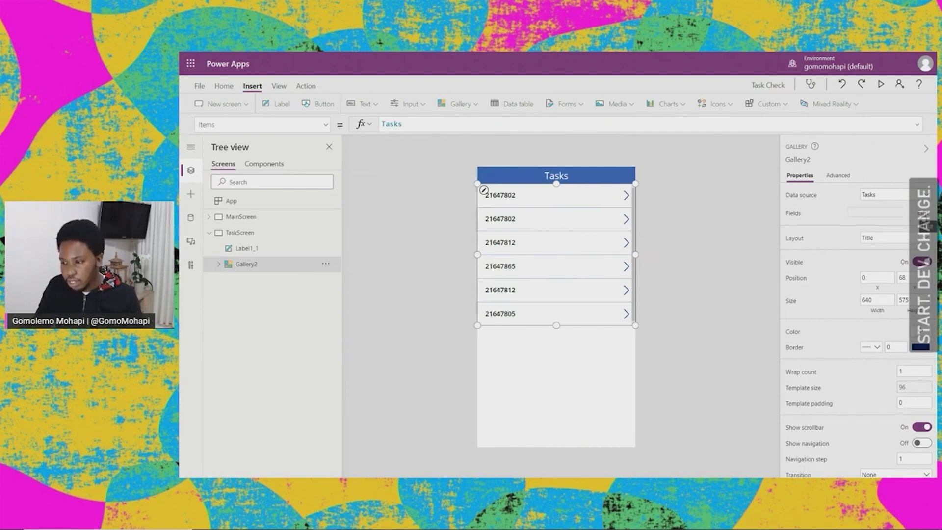
Step: Map the Task field as each Tasks gallery row's title
left_click(921, 213)
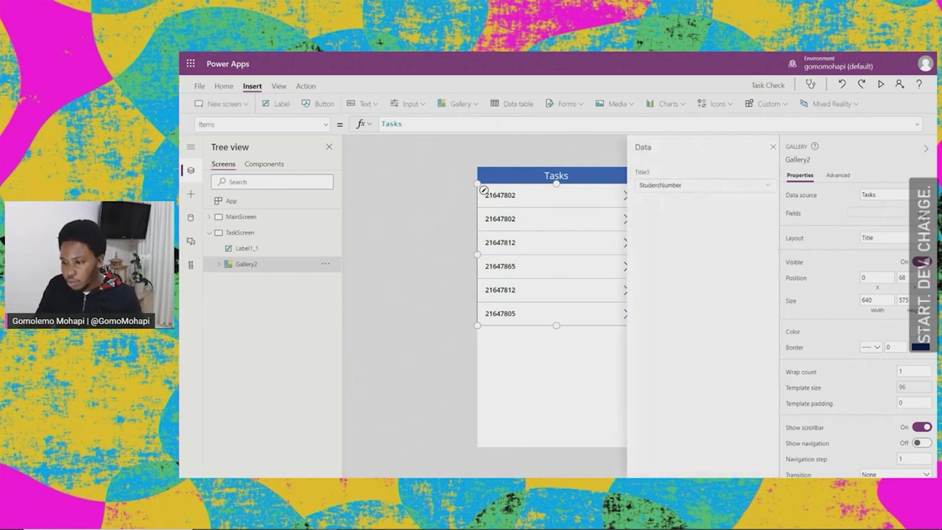
left_click(763, 186)
left_click(763, 187)
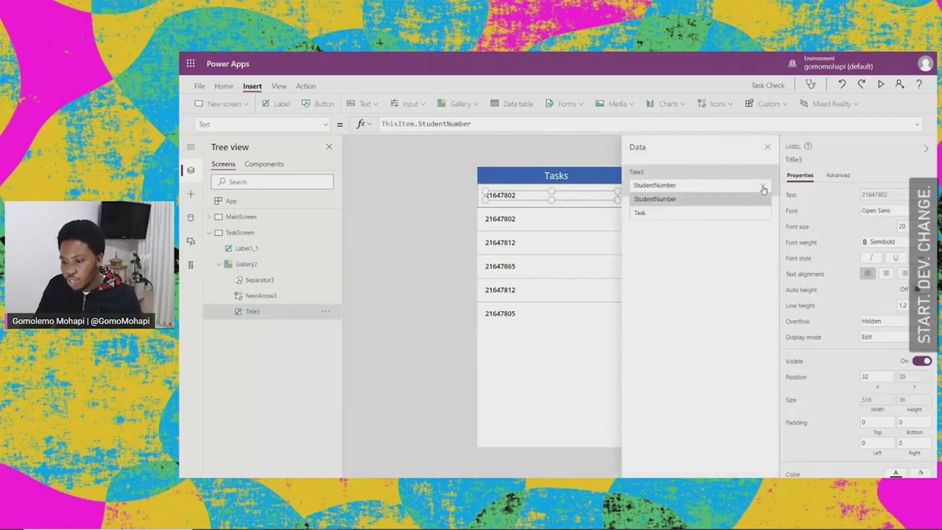
left_click(652, 213)
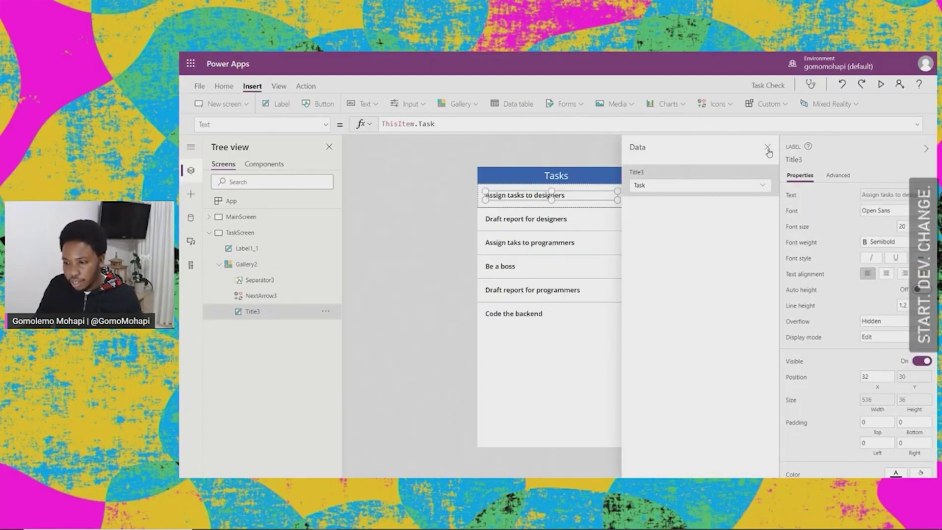
left_click(767, 148)
Step: Bring MainScreen with the Students gallery back onto the canvas
left_click(705, 249)
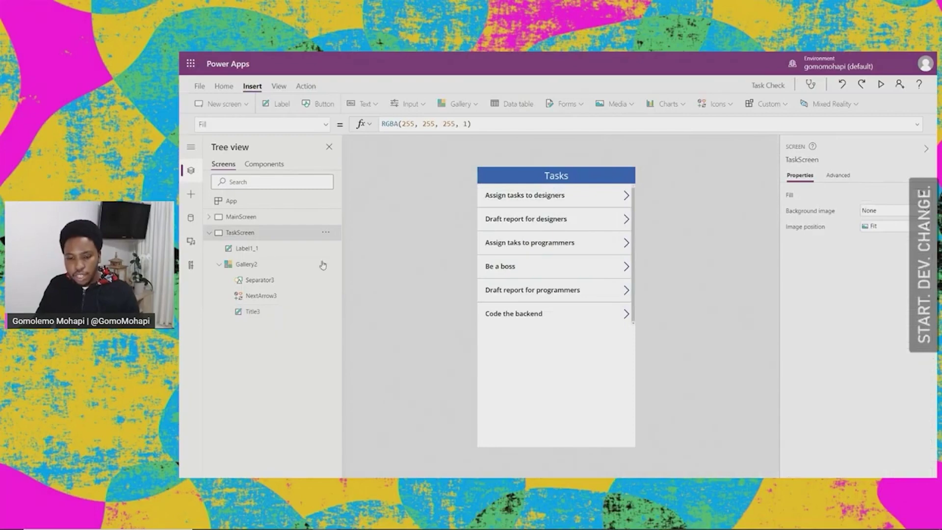
left_click(210, 232)
left_click(249, 222)
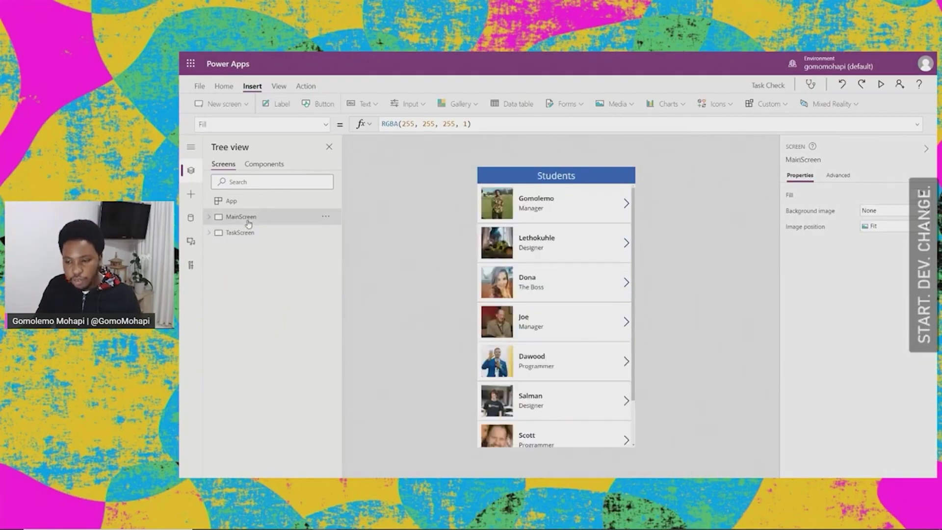
left_click(250, 235)
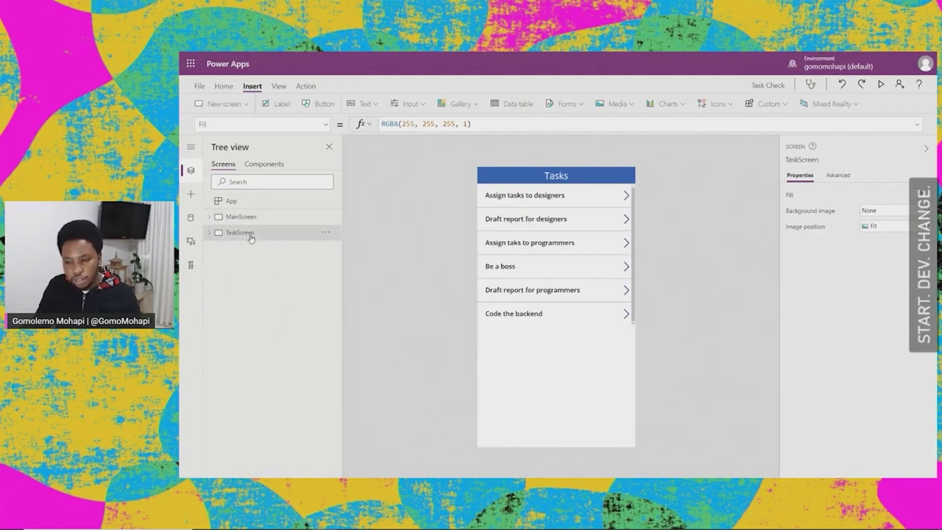
left_click(249, 220)
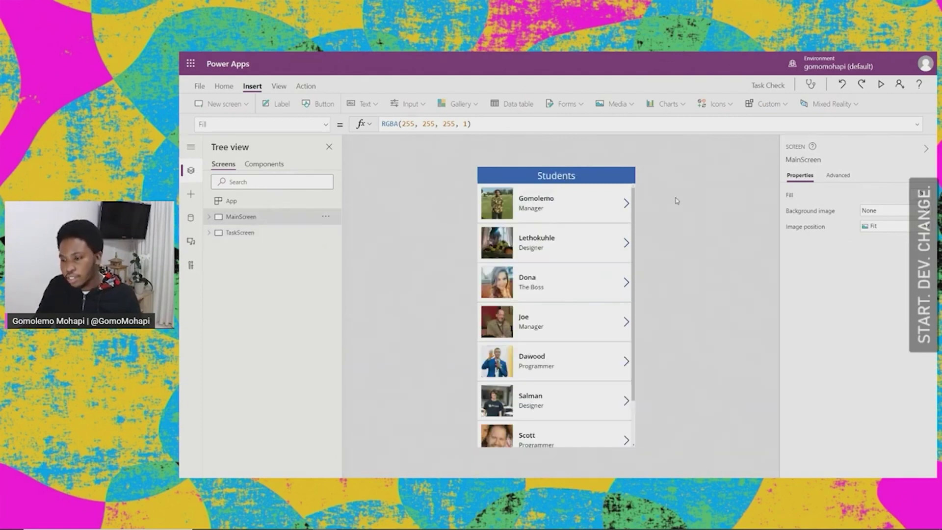
left_click(881, 85)
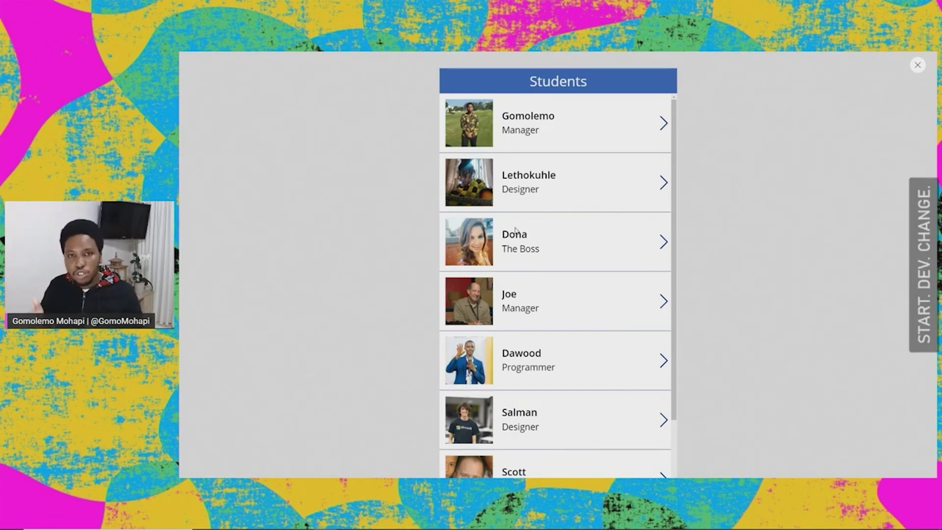
left_click(917, 65)
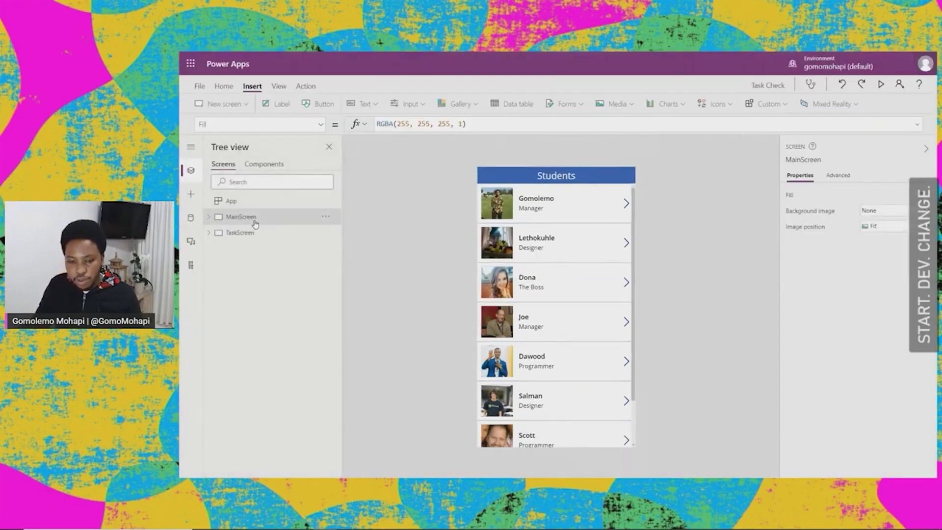
left_click(627, 205)
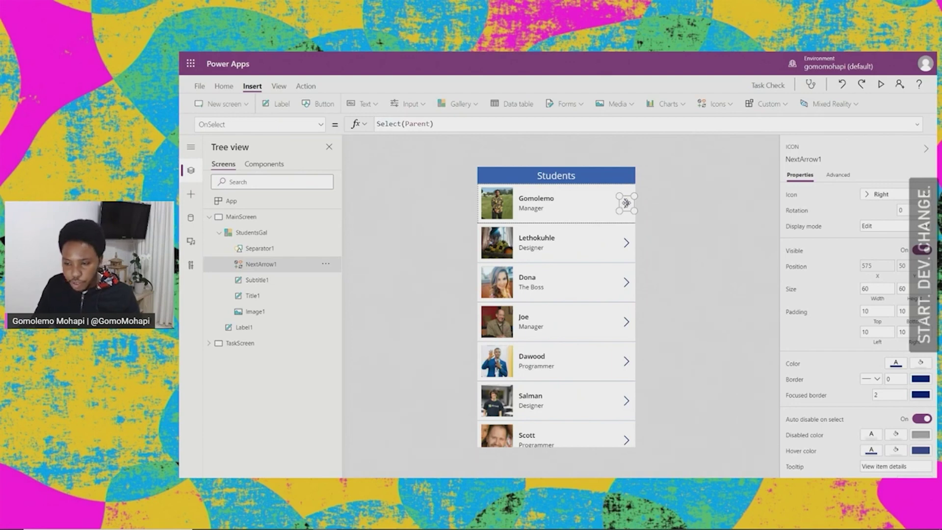
Step: Replace NextArrow1's OnSelect formula Select(Parent) with Navigate(TaskScreen)
left_click(322, 126)
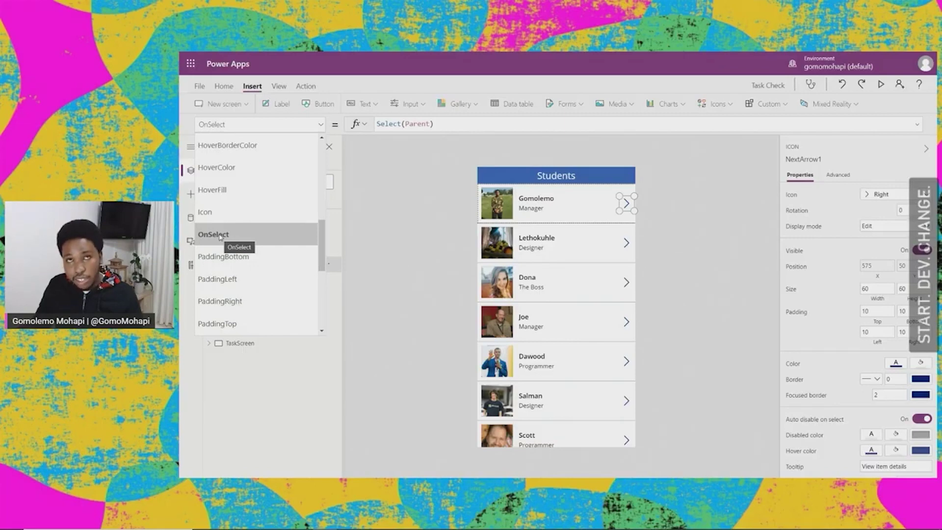
left_click(220, 236)
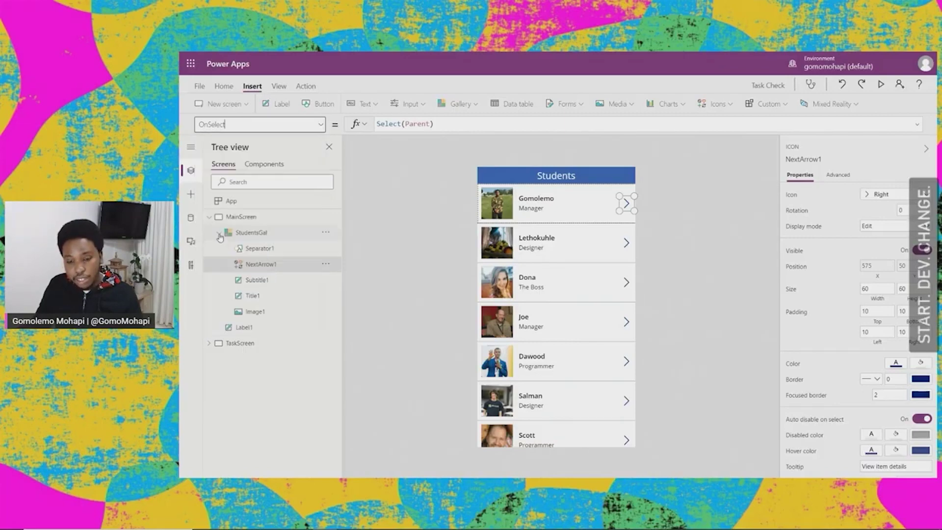
left_click(448, 123)
key("ctrl+a")
key("BackSpace")
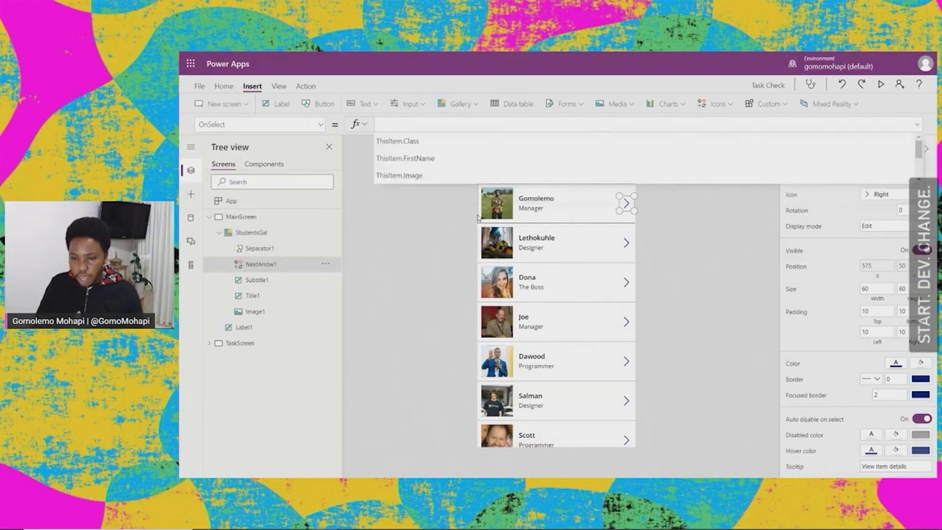
type("Nav")
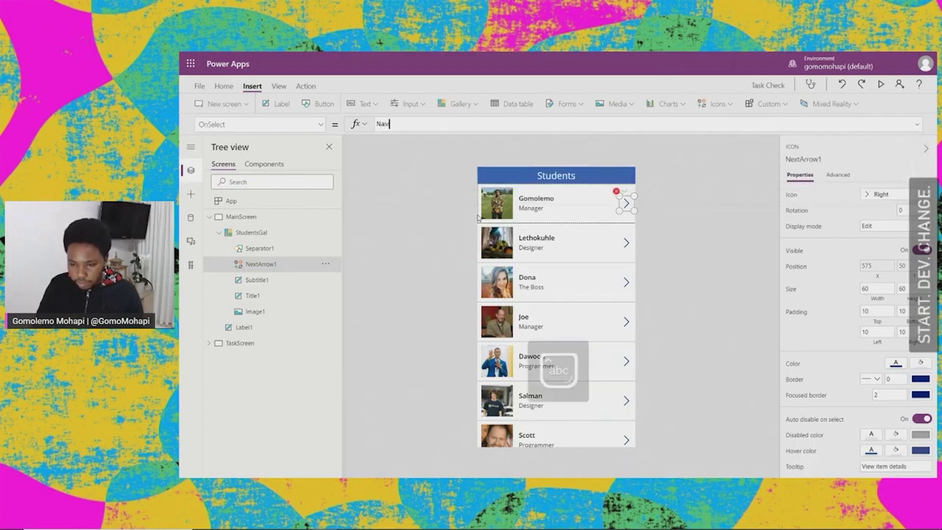
type("igate")
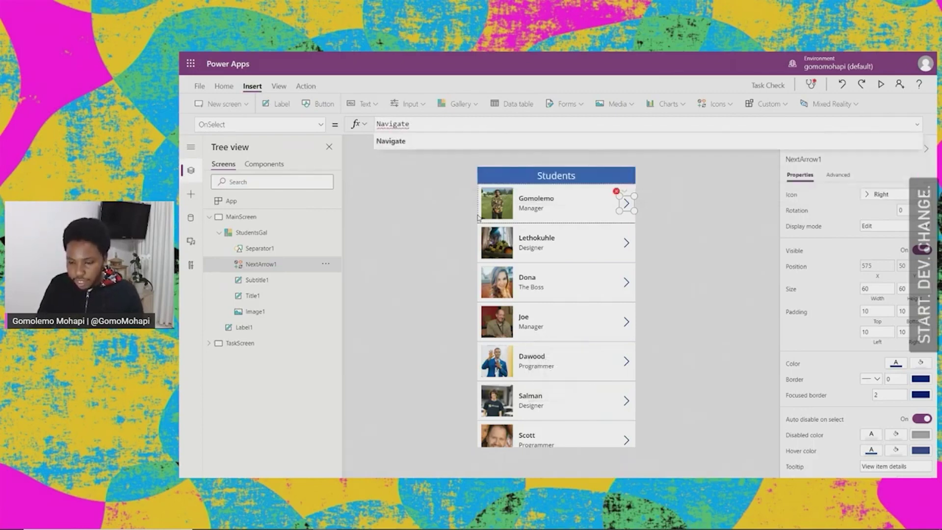
type("(TaskS")
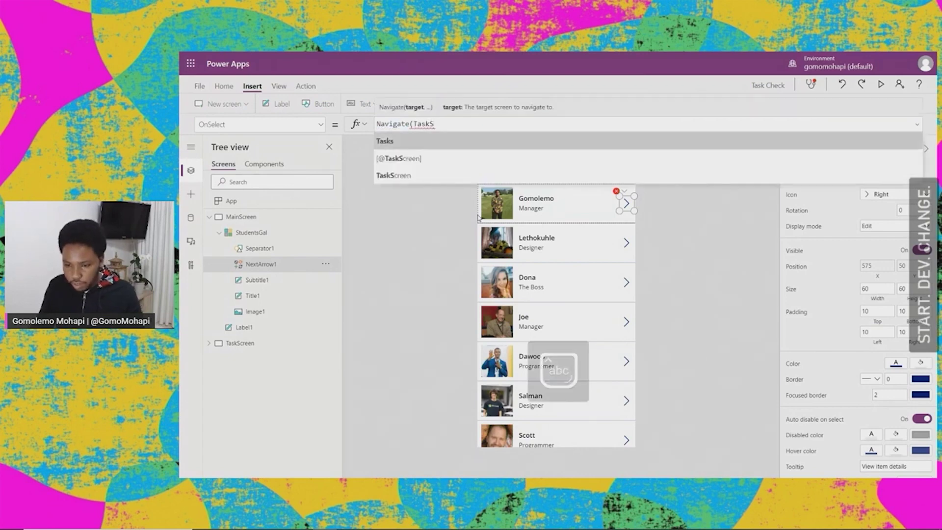
key("Down")
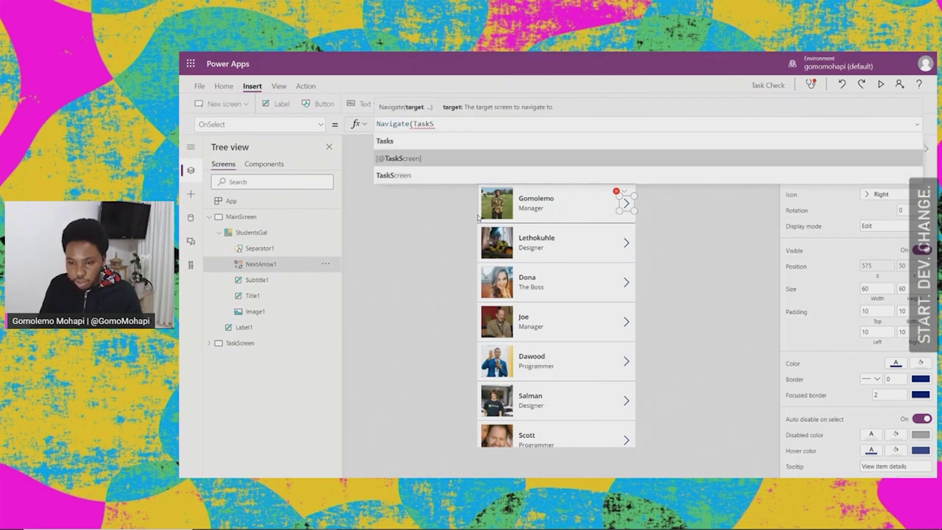
key("Up")
key("Down")
key("Down")
key("Up")
key("Up")
key("Down")
key("Down")
key("Tab")
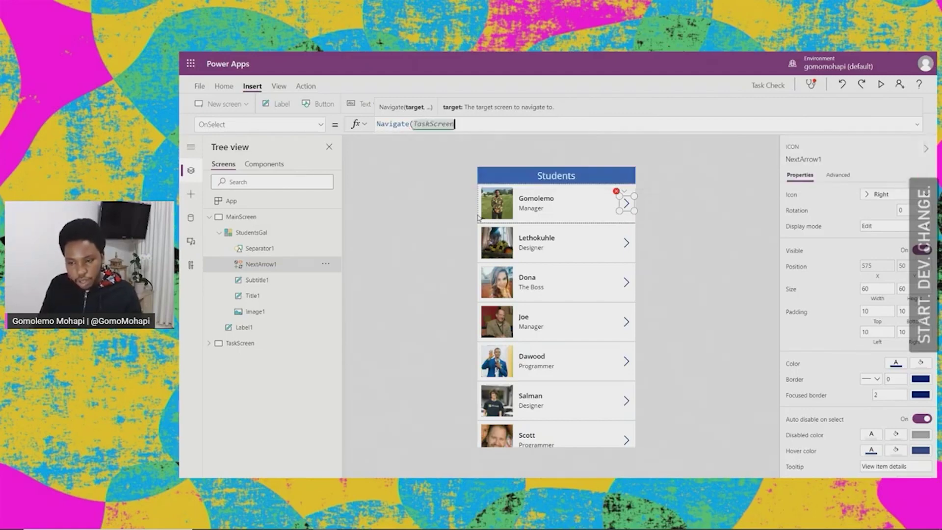
type(")")
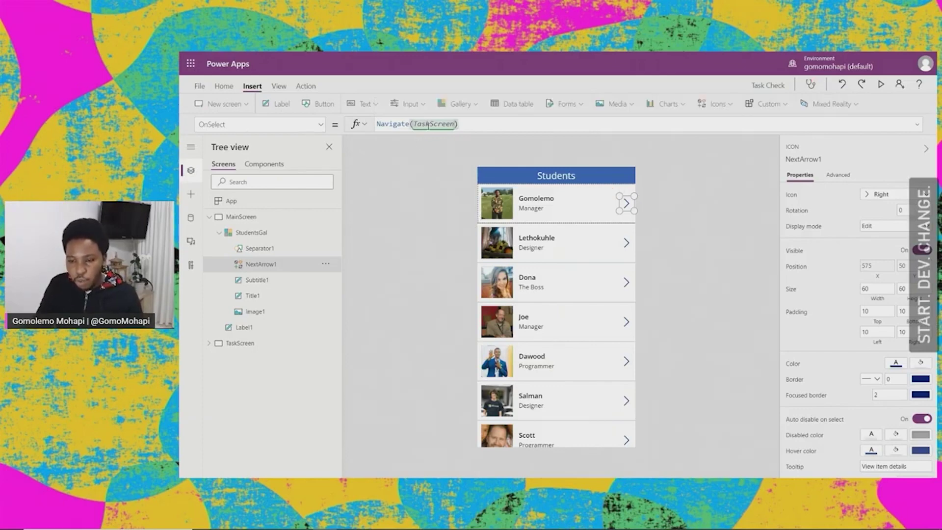
Step: Reselect the first row's arrow and review its Navigate(TaskScreen) formula
left_click(210, 218)
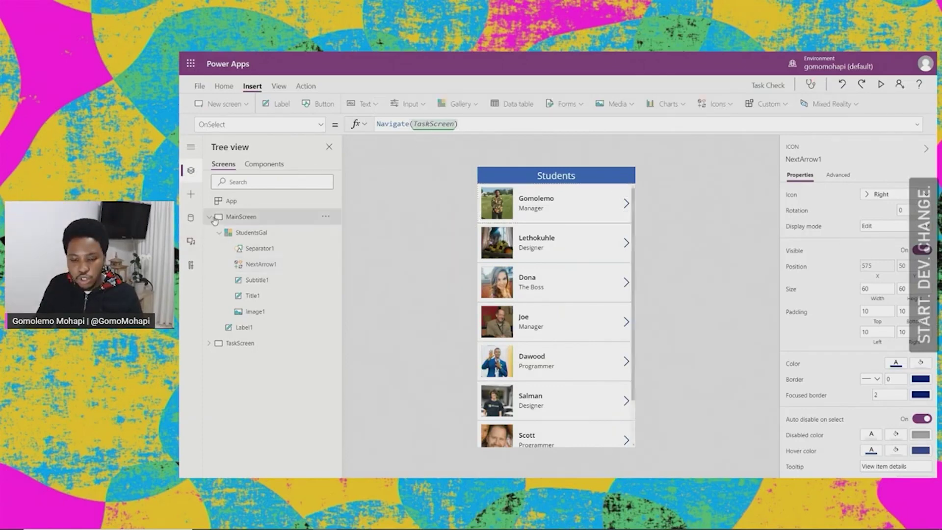
left_click(625, 203)
double_click(433, 124)
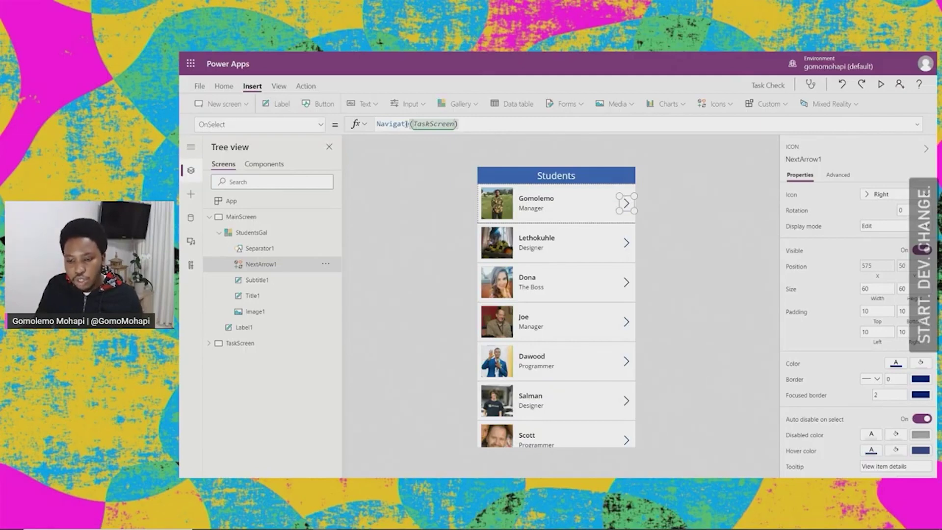
left_click(460, 125)
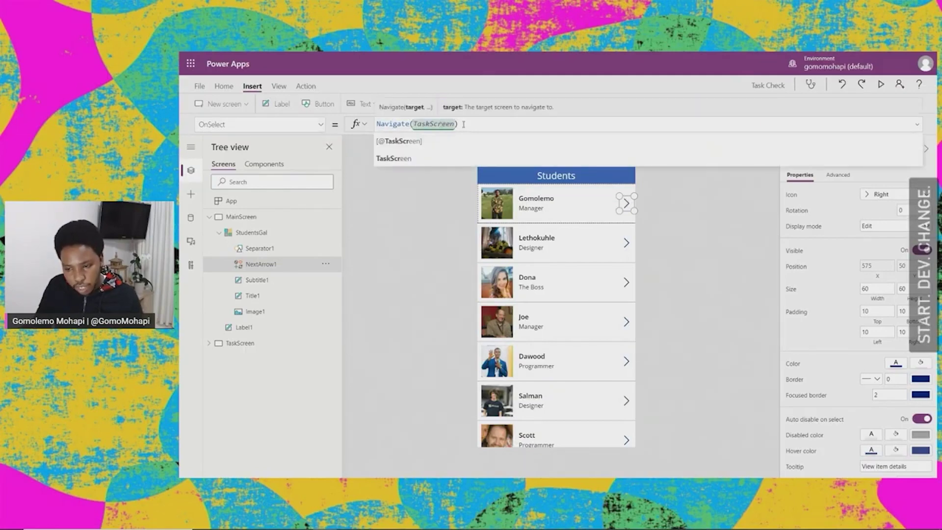
left_click_drag(460, 123, 377, 123)
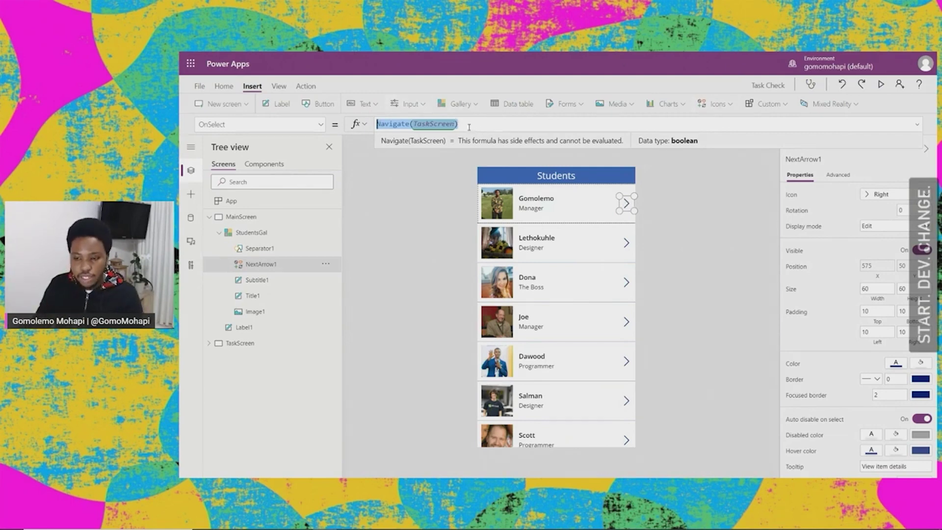
left_click(683, 235)
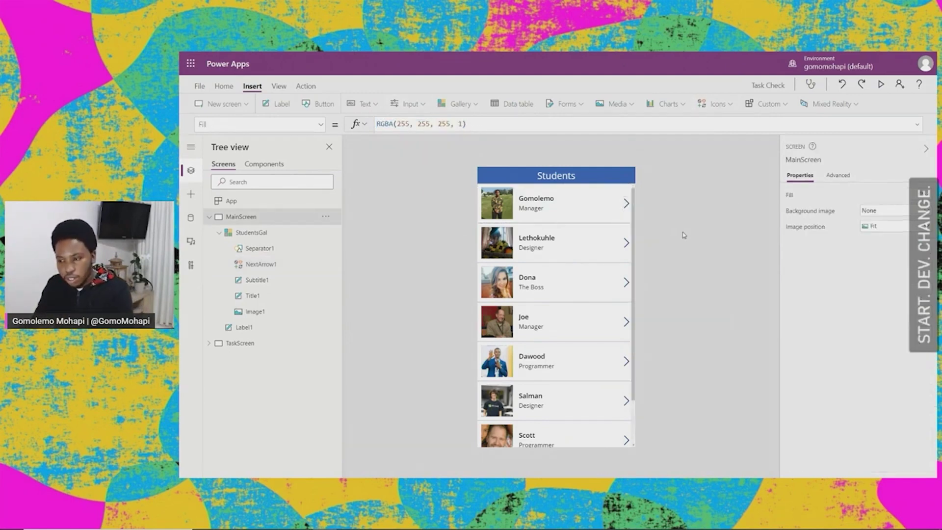
Step: Preview the app, tap the first student's arrow to reach Tasks, then close the preview
left_click(881, 85)
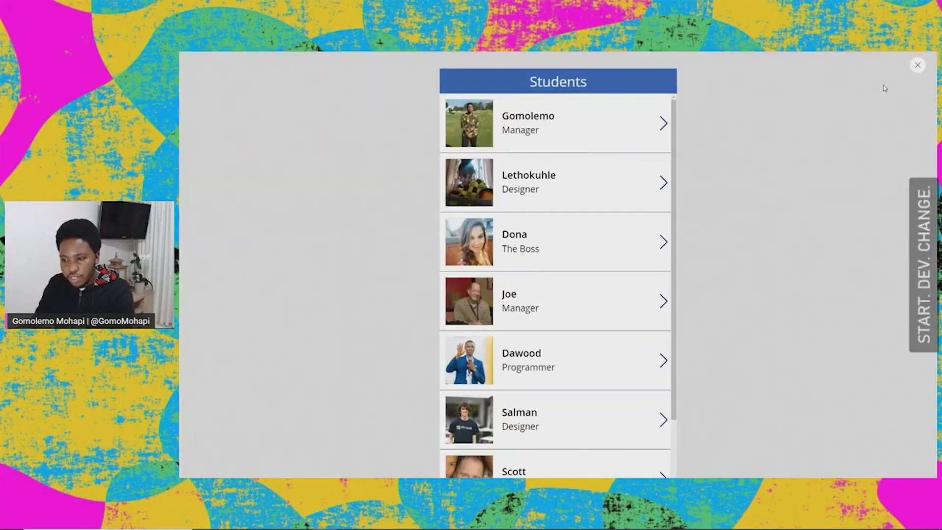
left_click(661, 125)
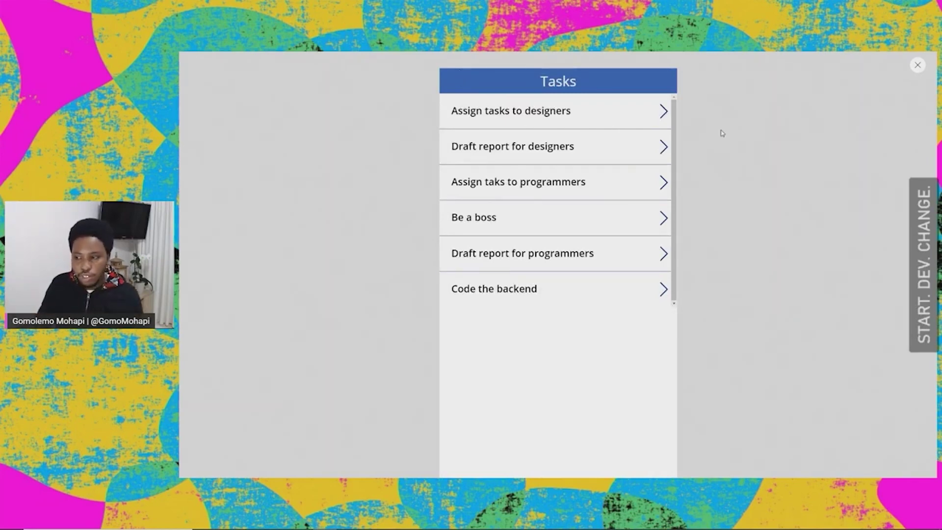
left_click(918, 66)
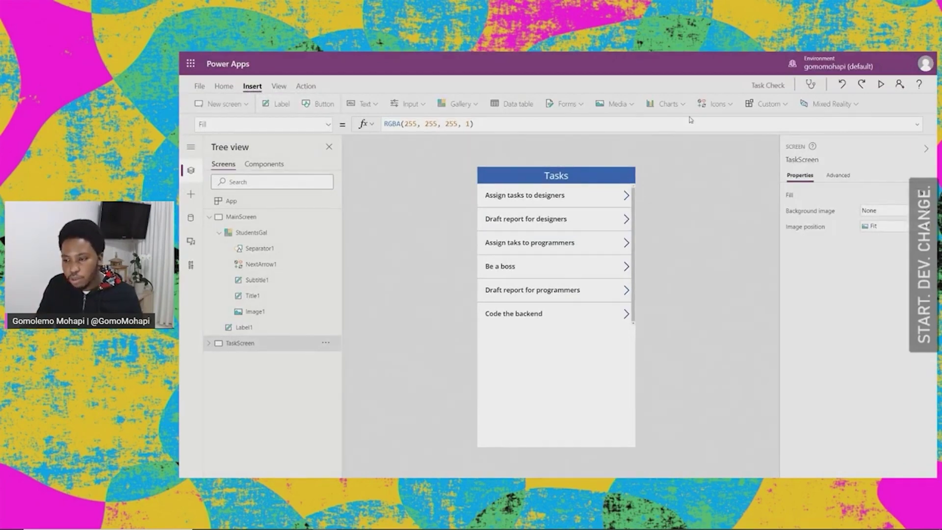
Step: Insert a left-arrow icon into the top-left corner of the Tasks header
left_click(730, 105)
scroll(758, 219, "down", 5)
scroll(755, 223, "down", 10)
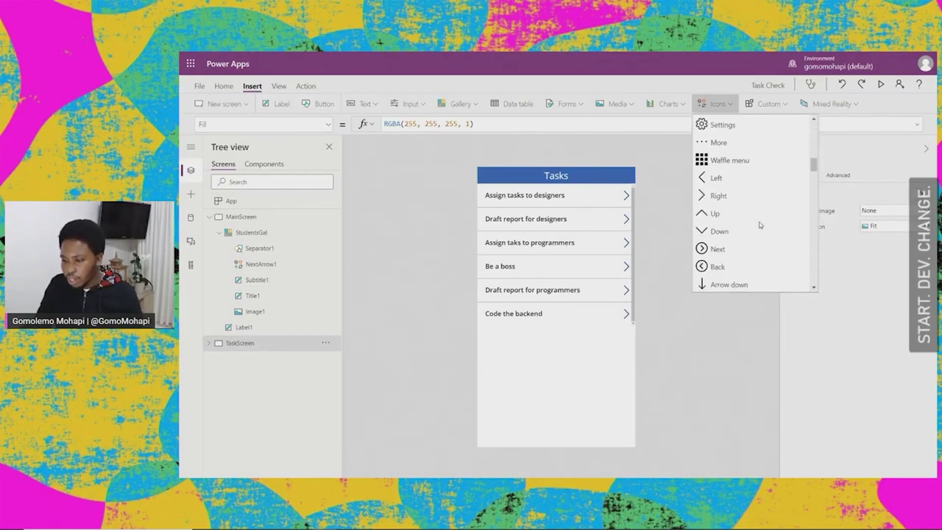
left_click(717, 184)
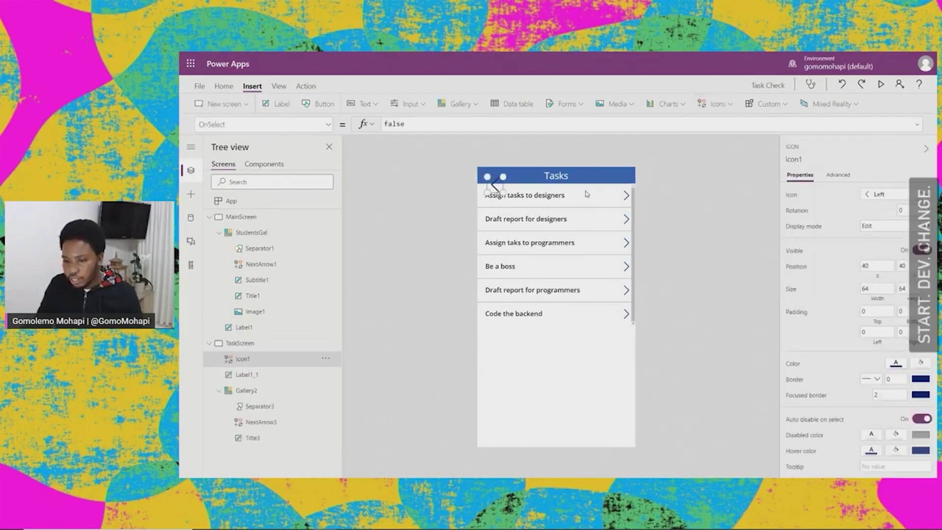
left_click_drag(493, 186, 486, 175)
left_click(536, 393)
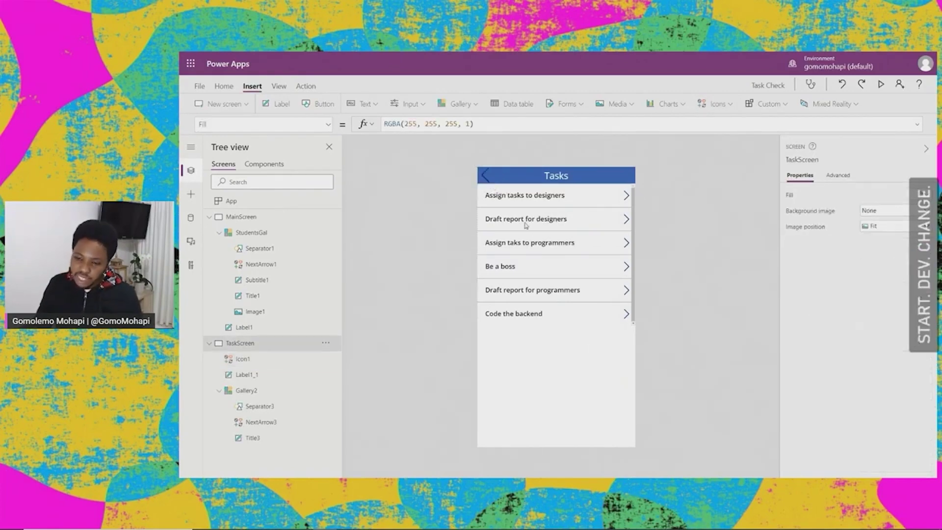
left_click(487, 174)
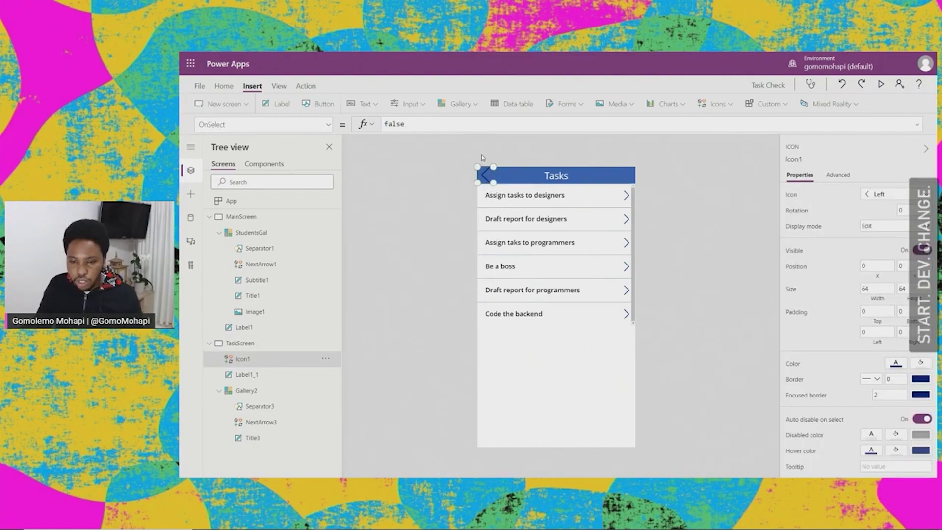
Step: Colour the back arrow icon white
left_click(225, 86)
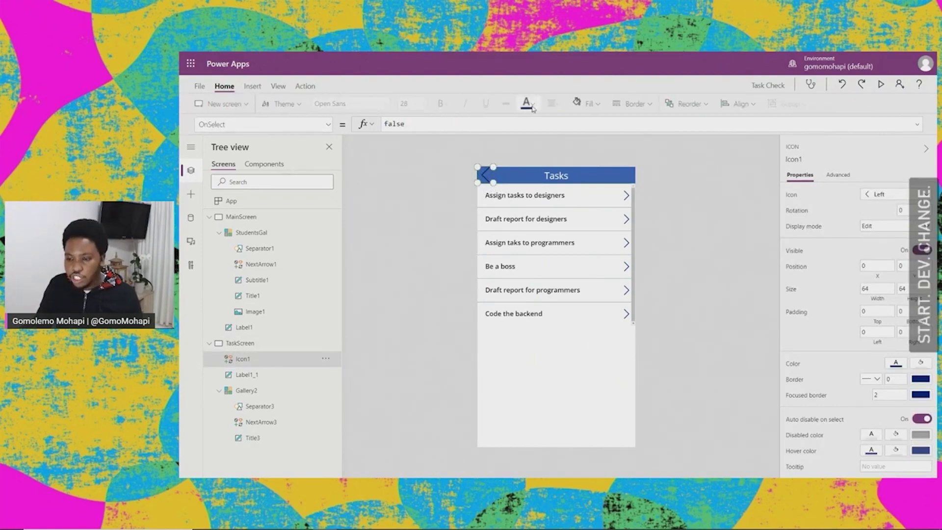
left_click(529, 104)
left_click(531, 154)
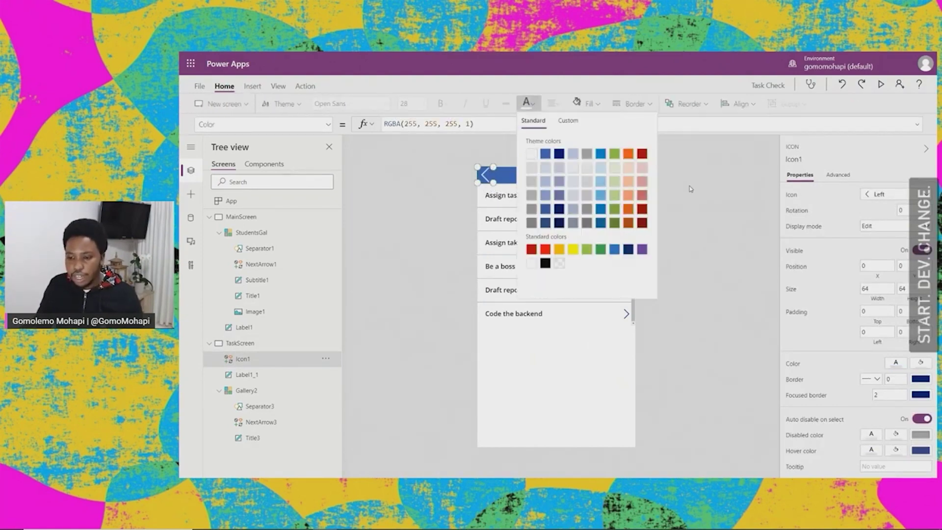
left_click(690, 189)
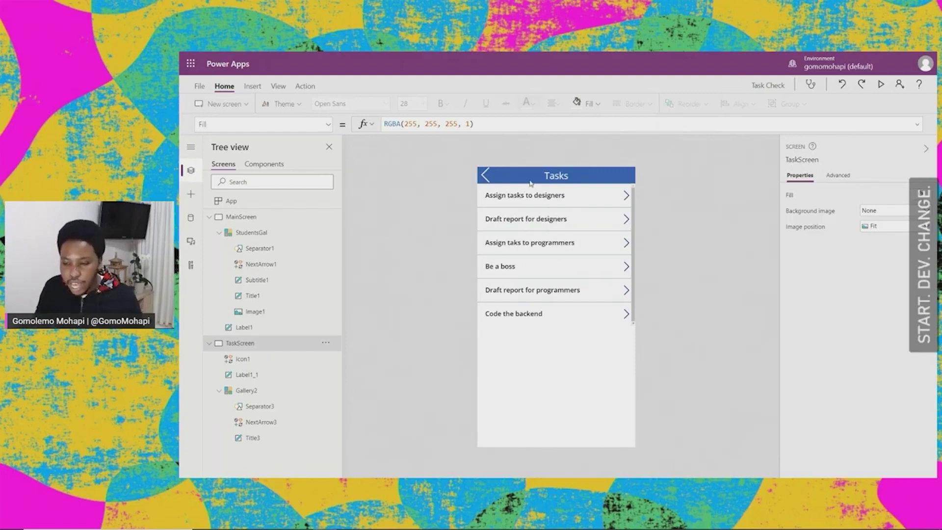
Step: Set the back arrow's OnSelect to Navigate(MainScreen) and start previewing the app
left_click(486, 175)
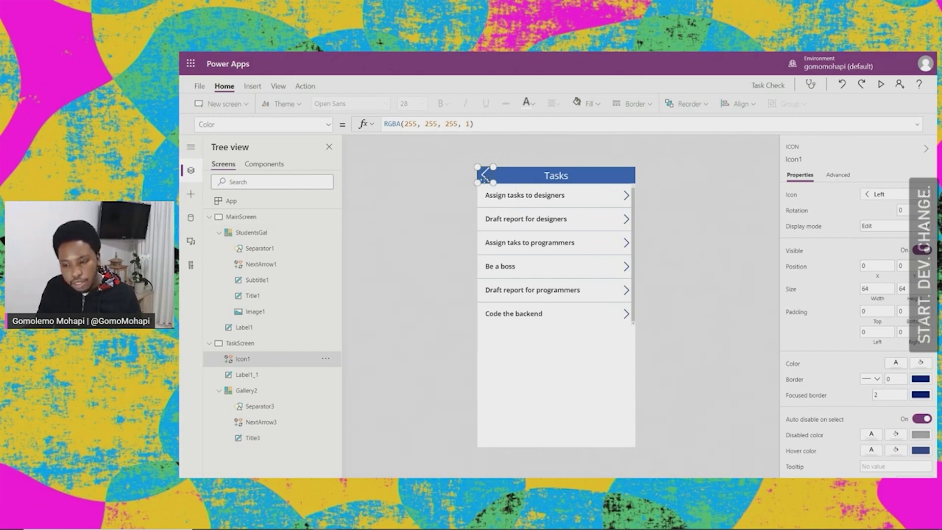
left_click(327, 124)
scroll(263, 208, "down", 1)
scroll(262, 207, "down", 3)
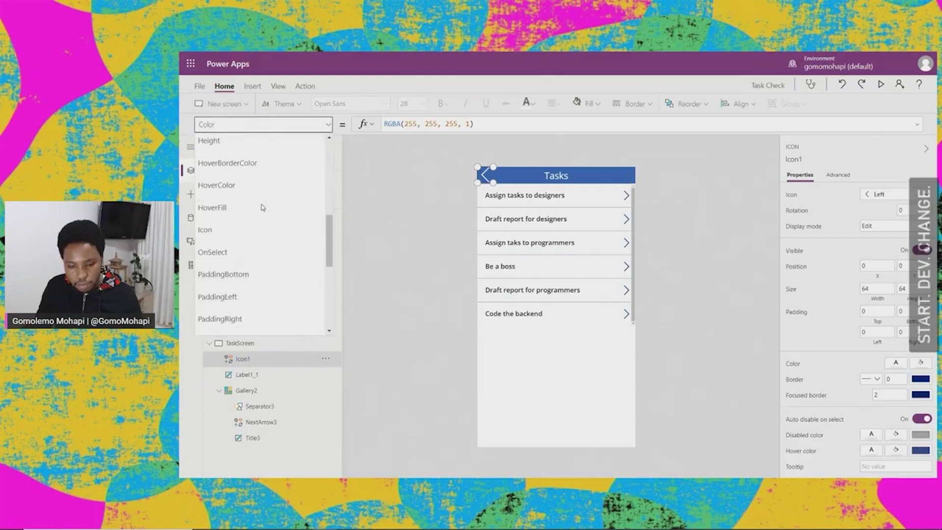
left_click(223, 250)
left_click(405, 124)
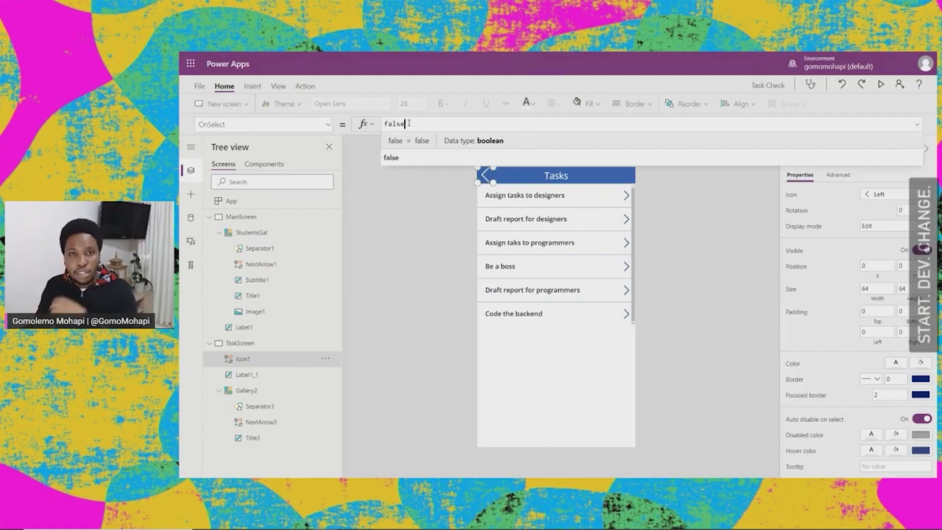
left_click_drag(409, 123, 381, 131)
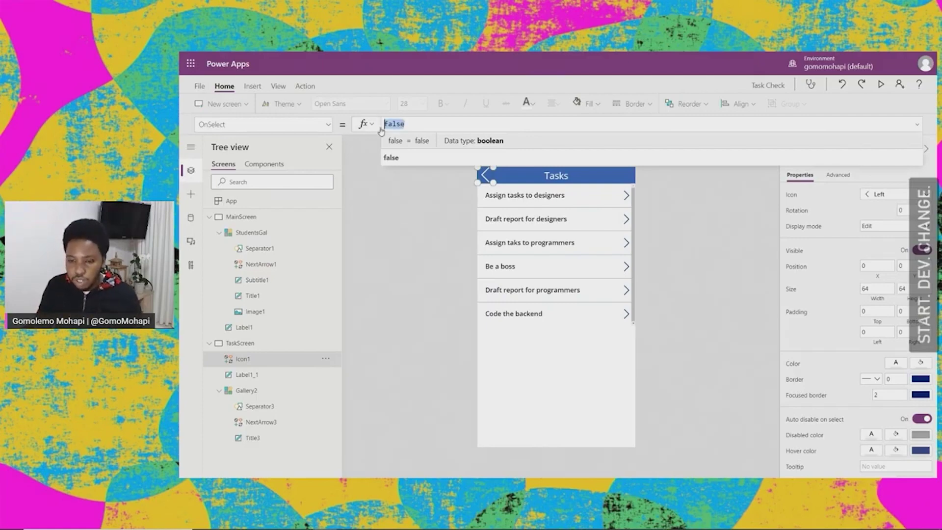
type("Navuagte")
key("BackSpace")
key("BackSpace")
key("BackSpace")
key("BackSpace")
key("BackSpace")
type("igate")
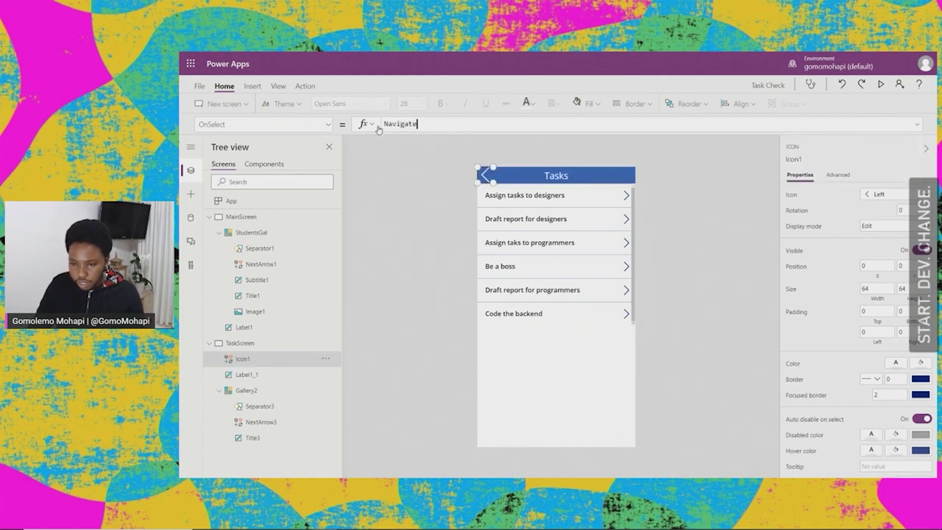
type("(MainScreen")
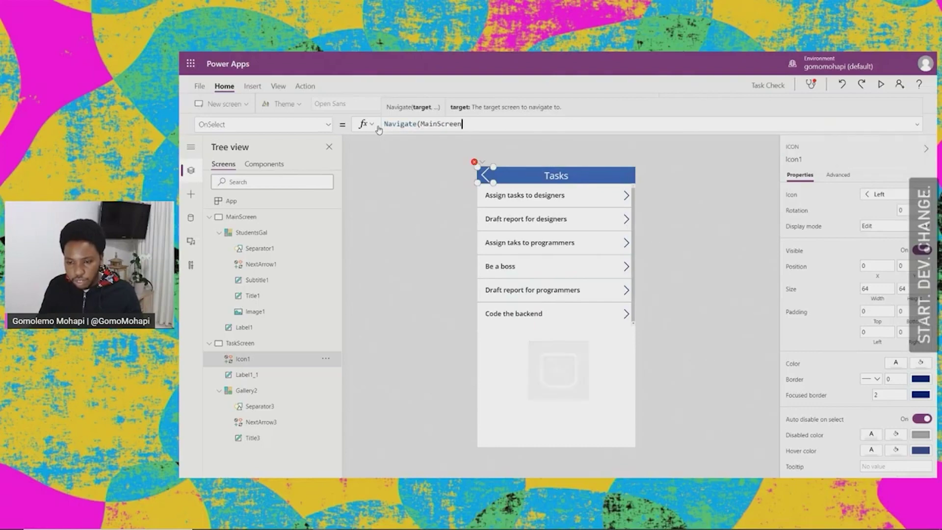
type(")")
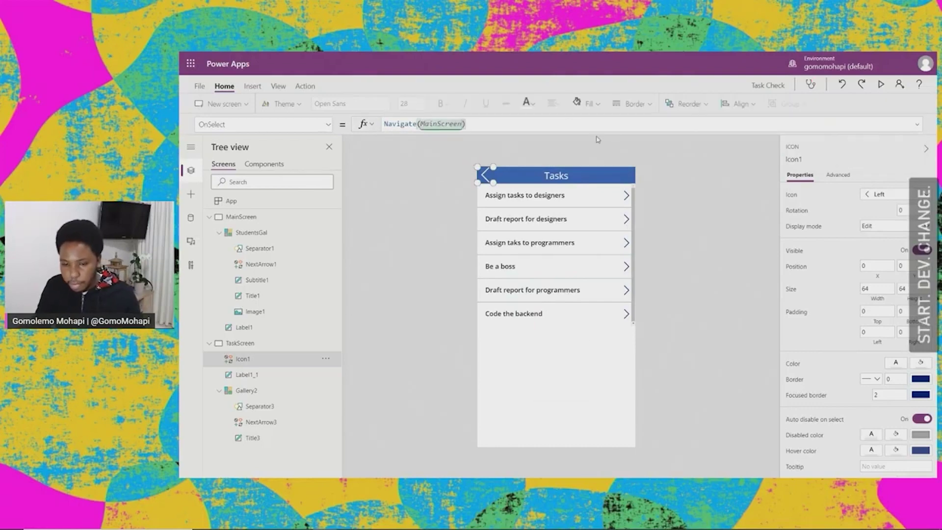
left_click(686, 202)
left_click(881, 84)
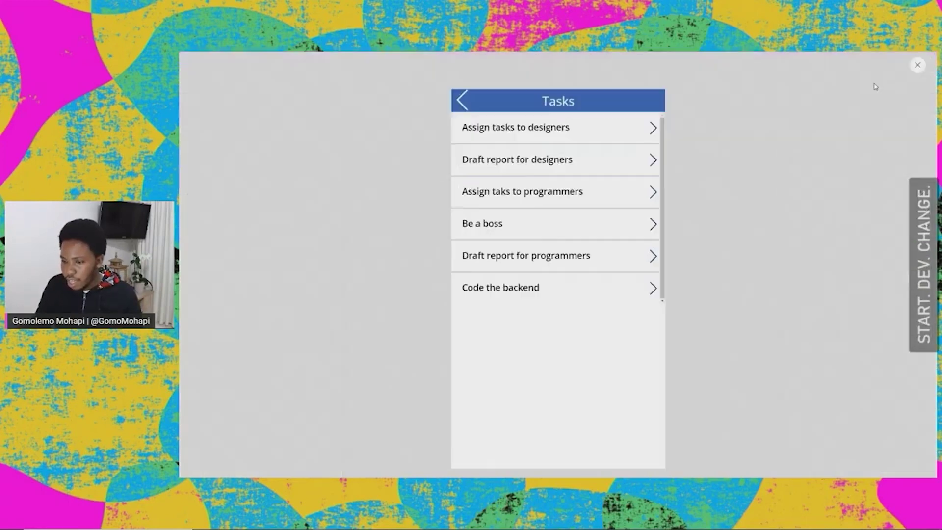
Step: Open the fourth, first and second students' tasks, returning via the back arrow, then close the preview
left_click(450, 82)
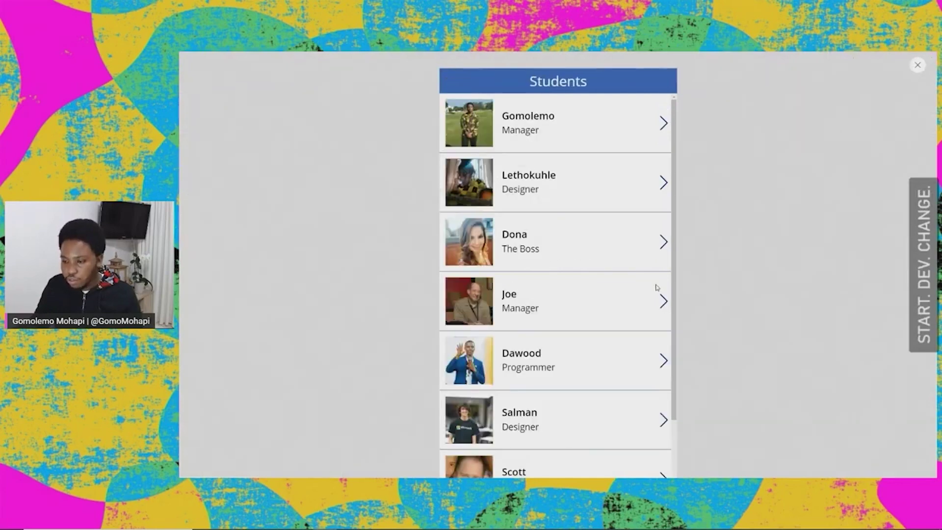
left_click(663, 300)
left_click(455, 85)
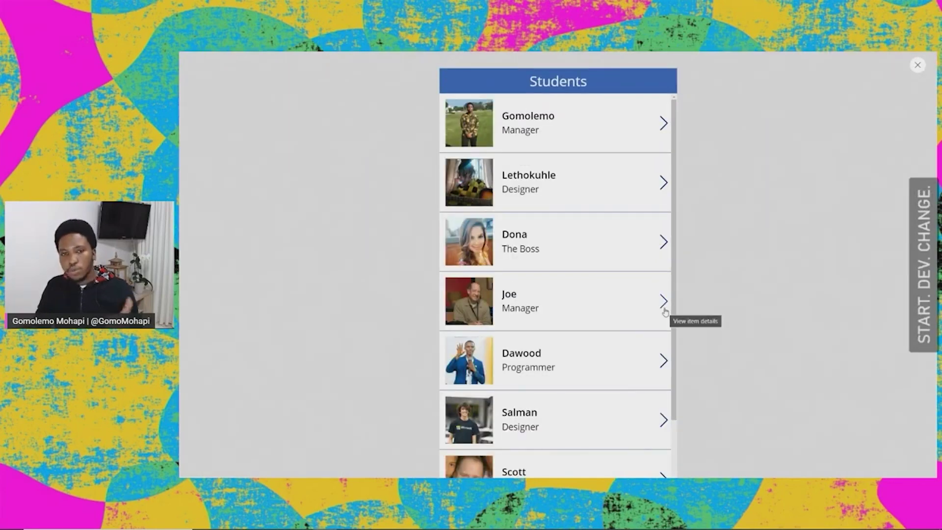
left_click(662, 124)
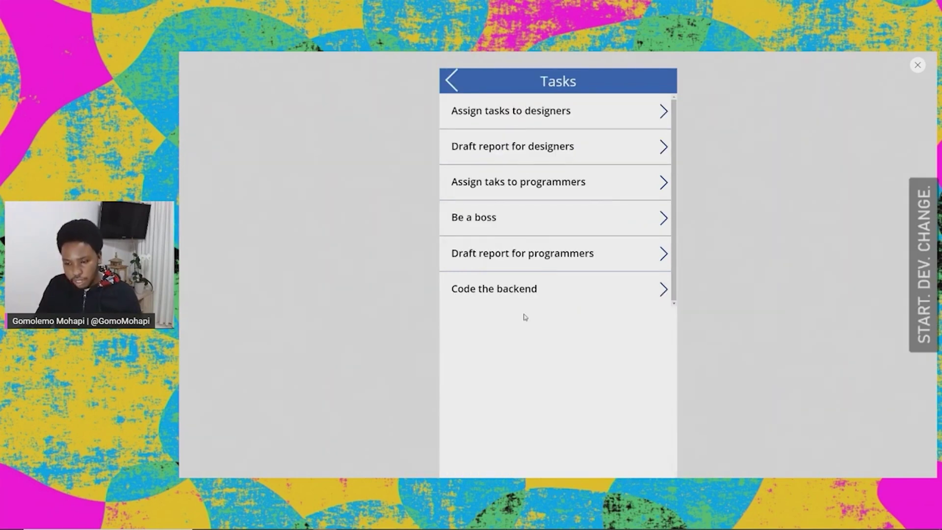
left_click(451, 81)
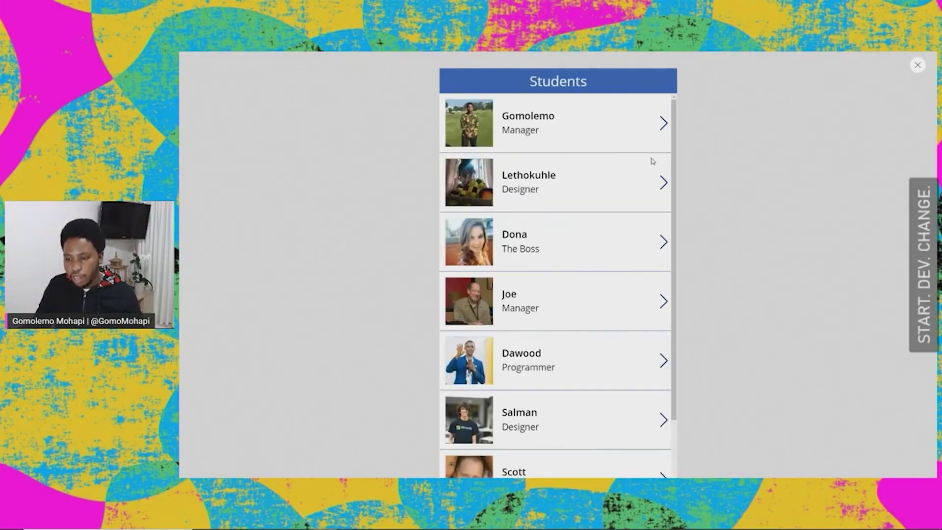
left_click(661, 186)
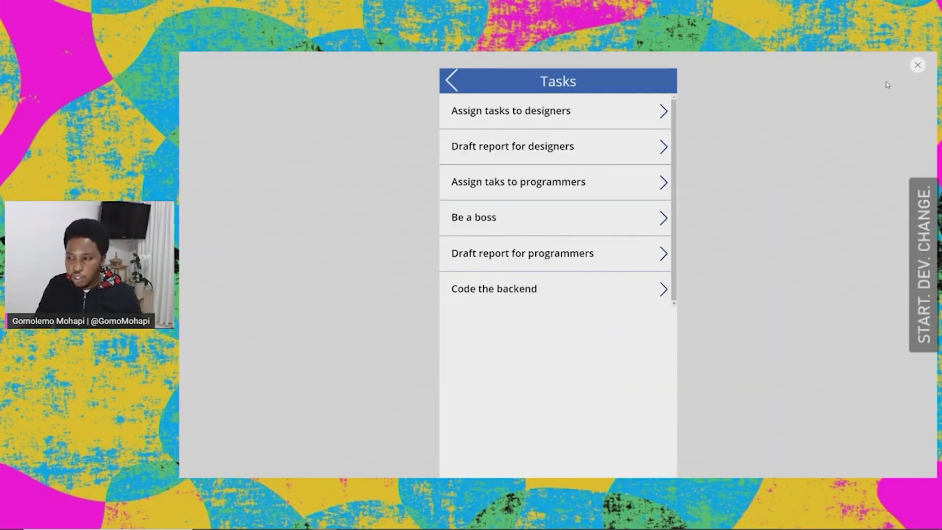
left_click(917, 66)
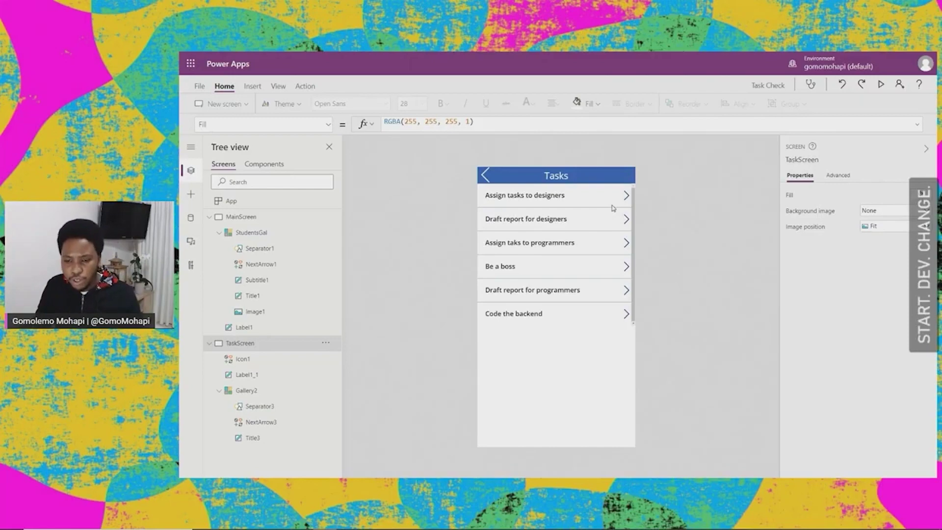
Step: Select Gallery2 and start replacing its Items with Filter(Tasks, ...)
left_click(209, 217)
left_click(210, 233)
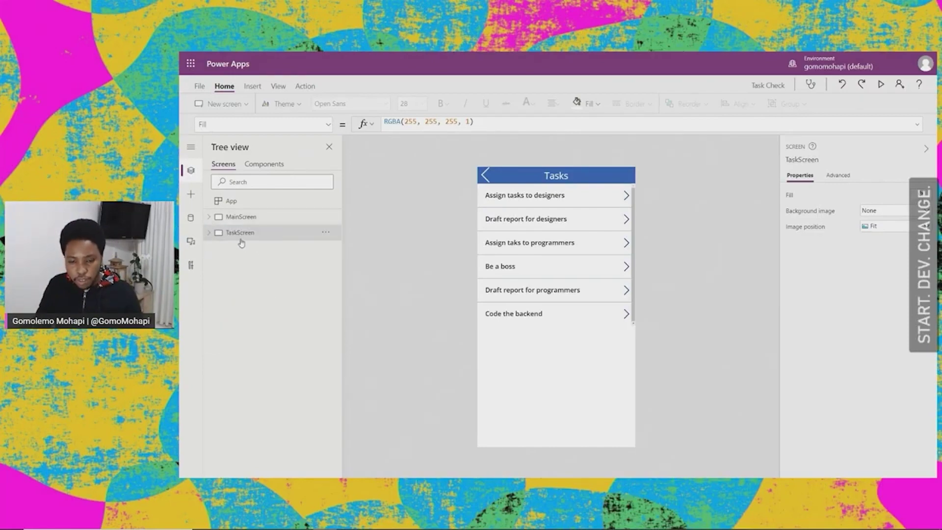
left_click(564, 325)
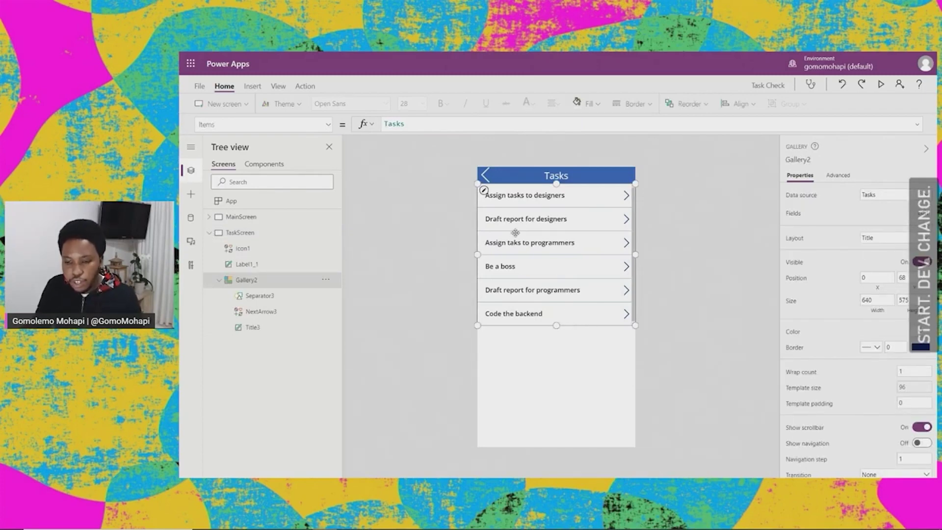
left_click(391, 123)
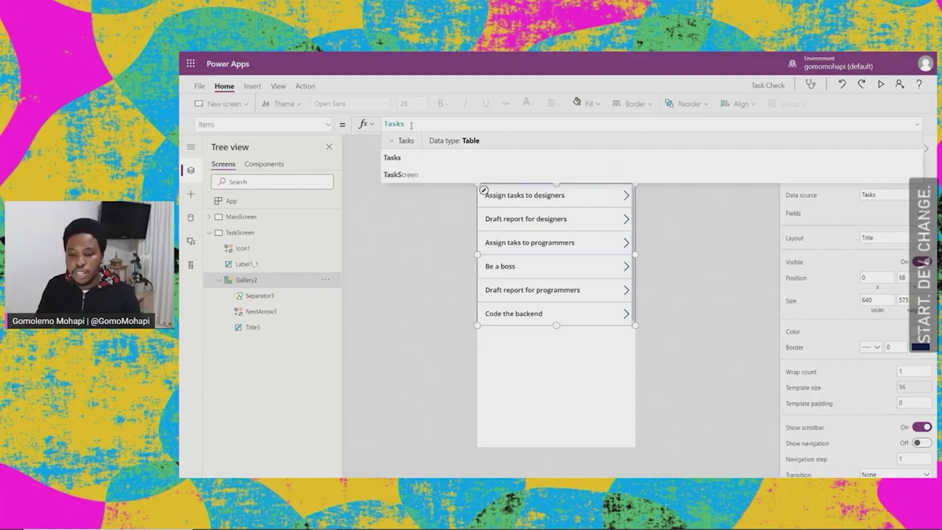
left_click_drag(407, 125, 384, 125)
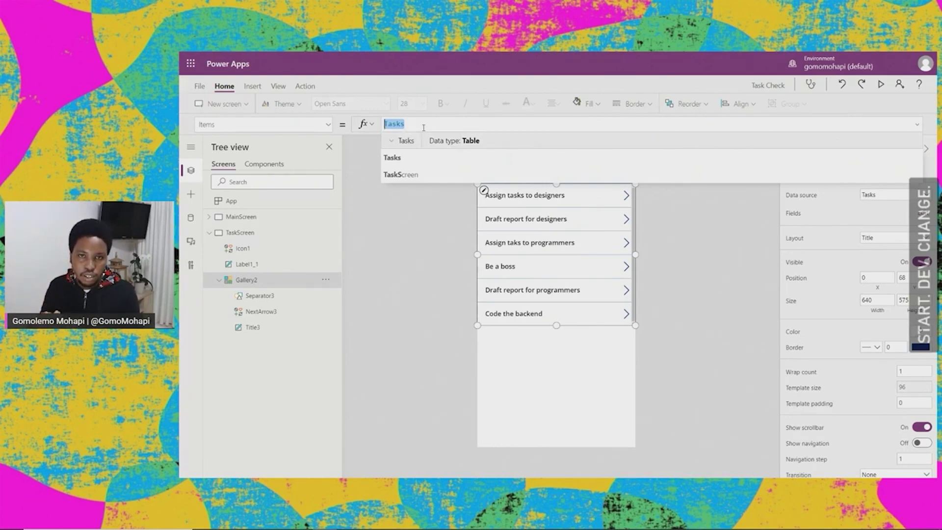
type("Fil")
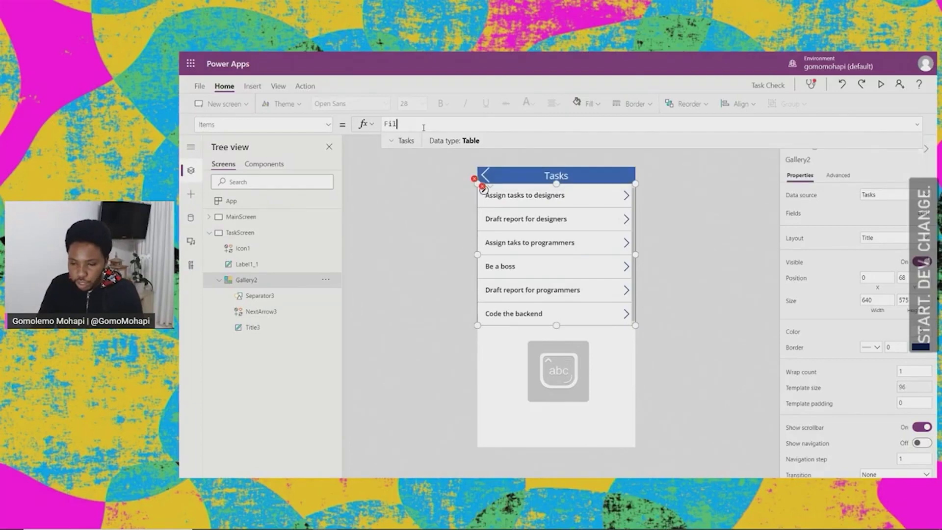
type("ter(")
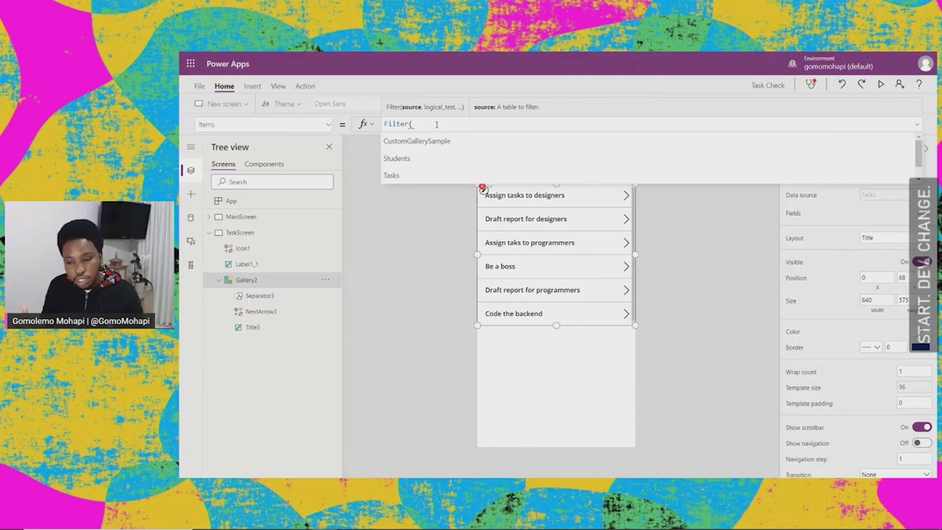
type("Tasks")
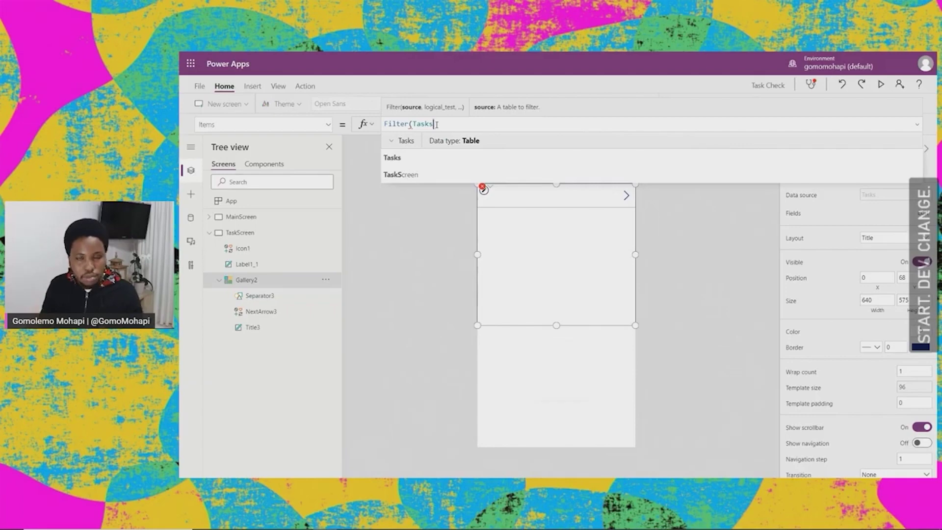
type(",")
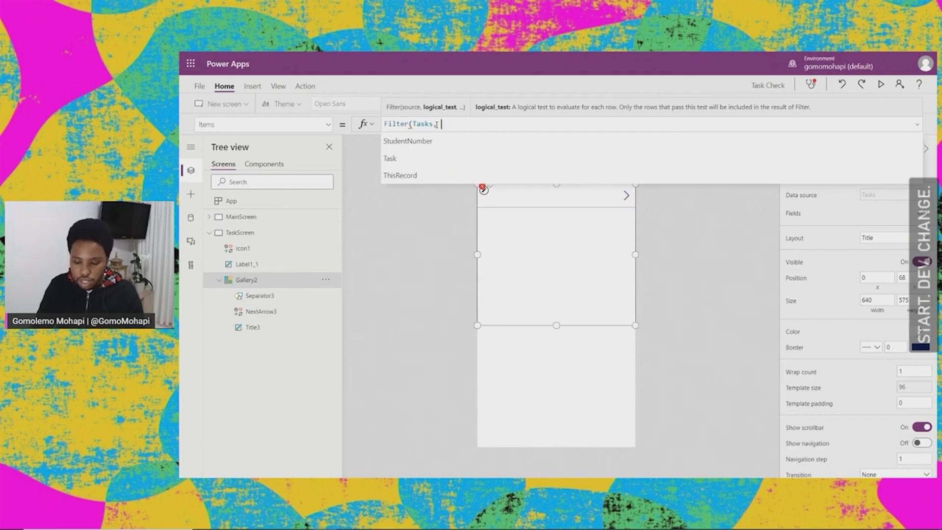
Step: Complete the filter condition StudentNumber = StudentsGal.Selected.StudentNumber
type("student")
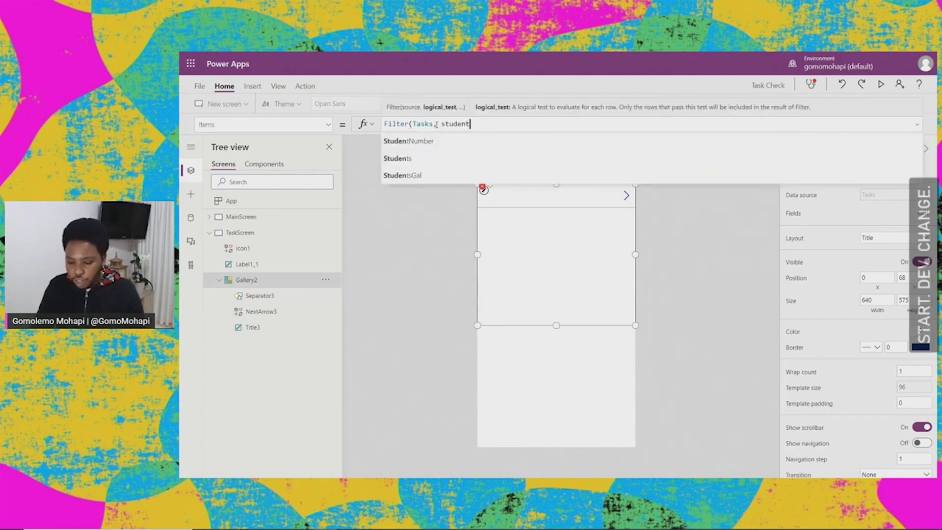
key("Down")
key("Tab")
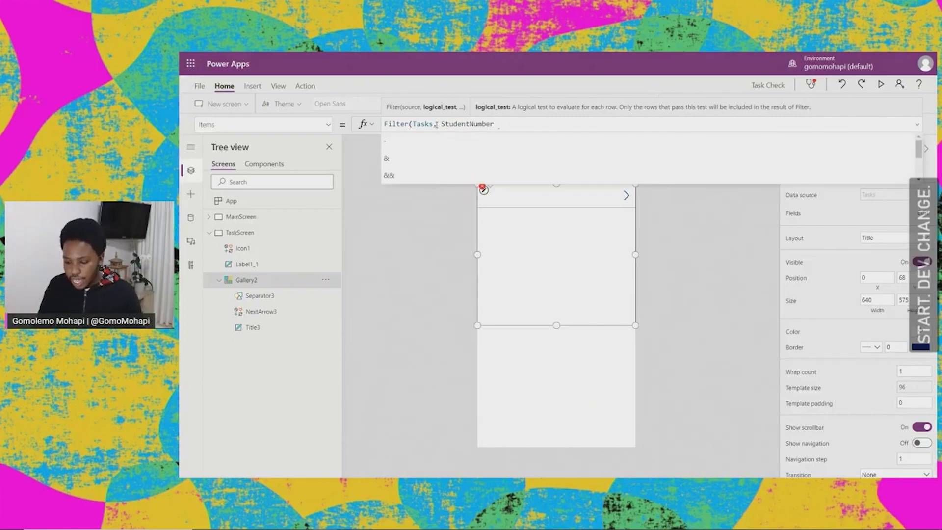
type("=")
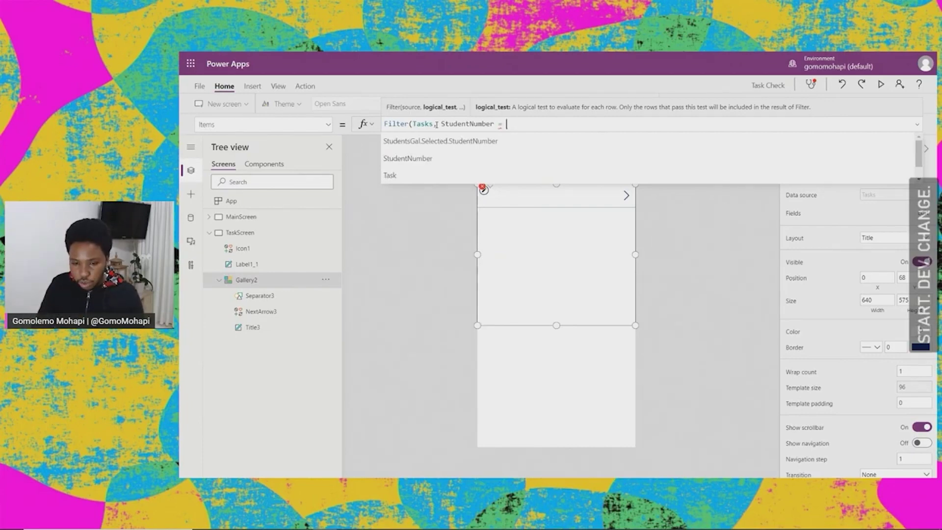
type("Stud")
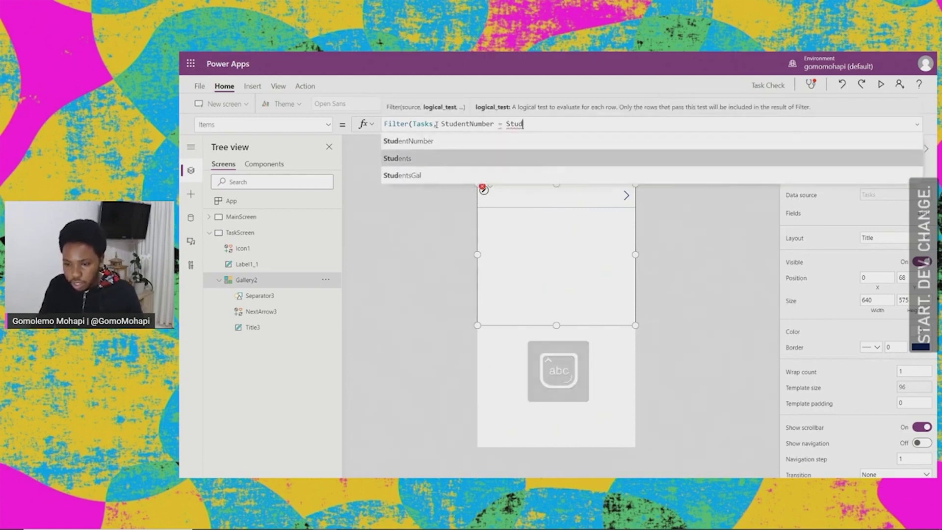
type("entsGal")
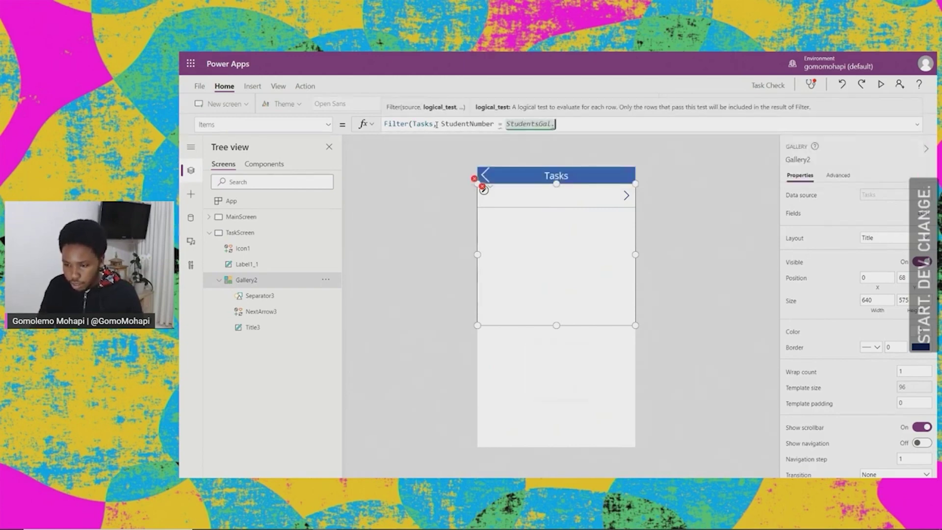
type(".sele")
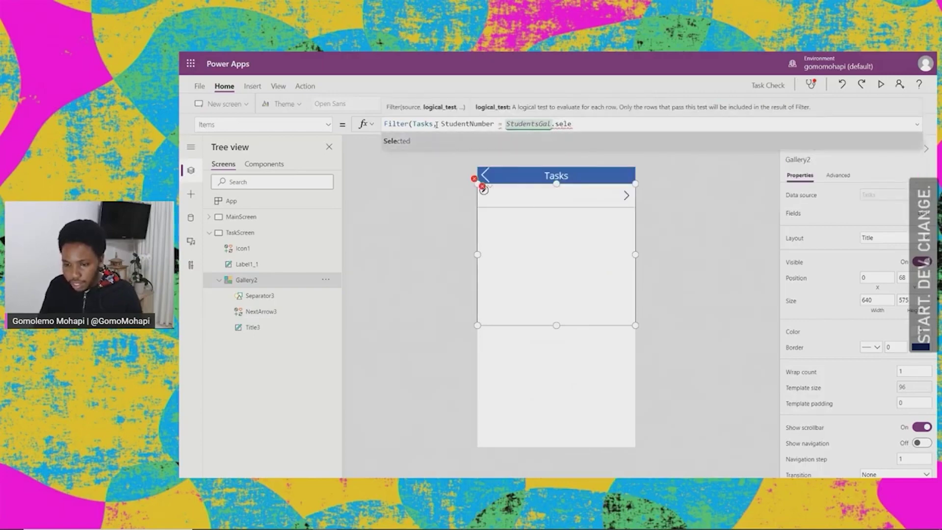
key("Tab")
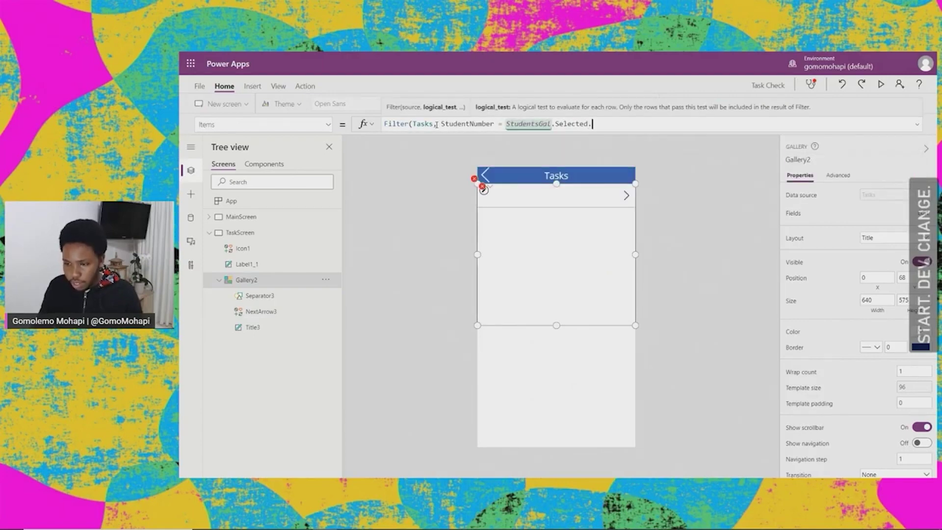
type(".")
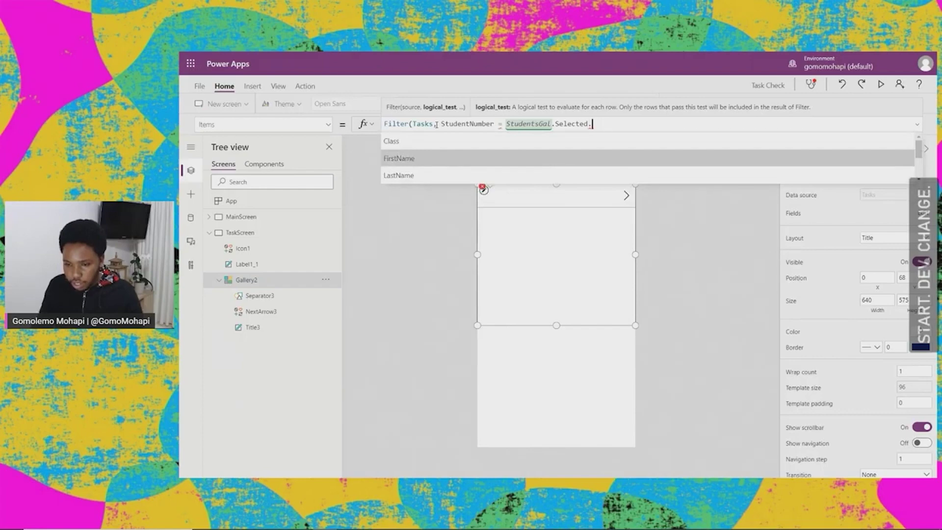
key("Down")
key("Down")
key("Down")
key("Tab")
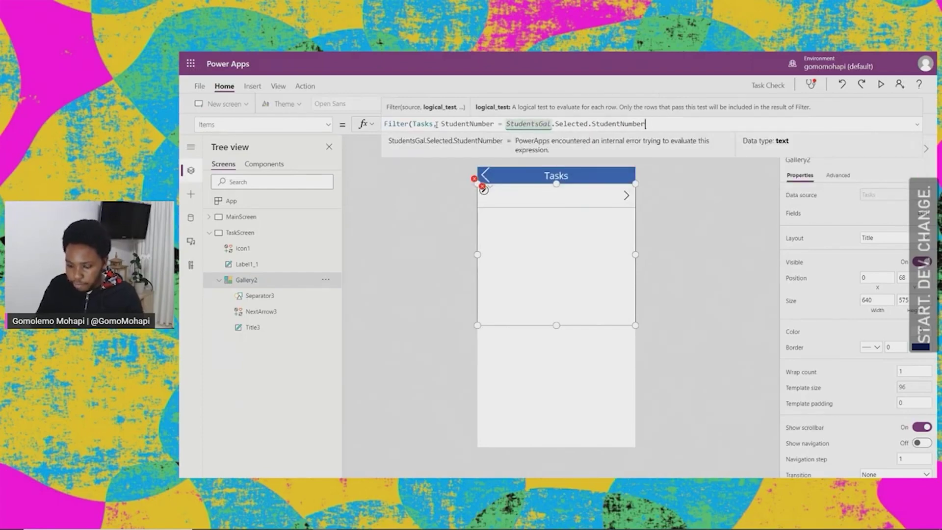
type(")")
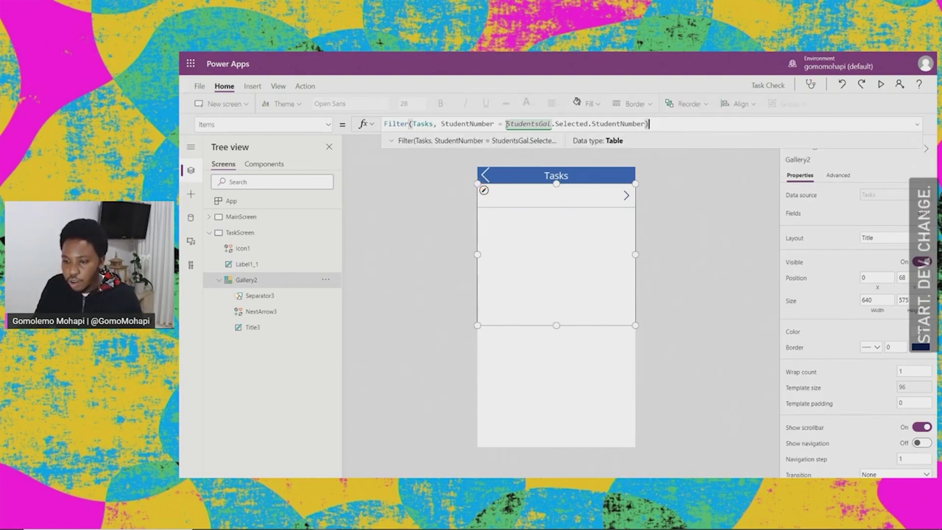
Step: Review the StudentsGal.Selected.StudentNumber reference in the Items formula
left_click_drag(507, 124, 553, 128)
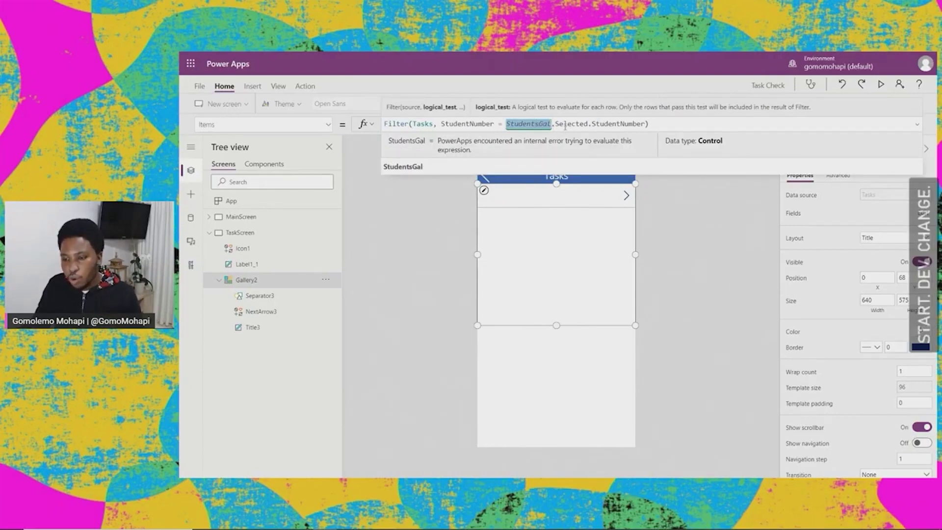
left_click(568, 125)
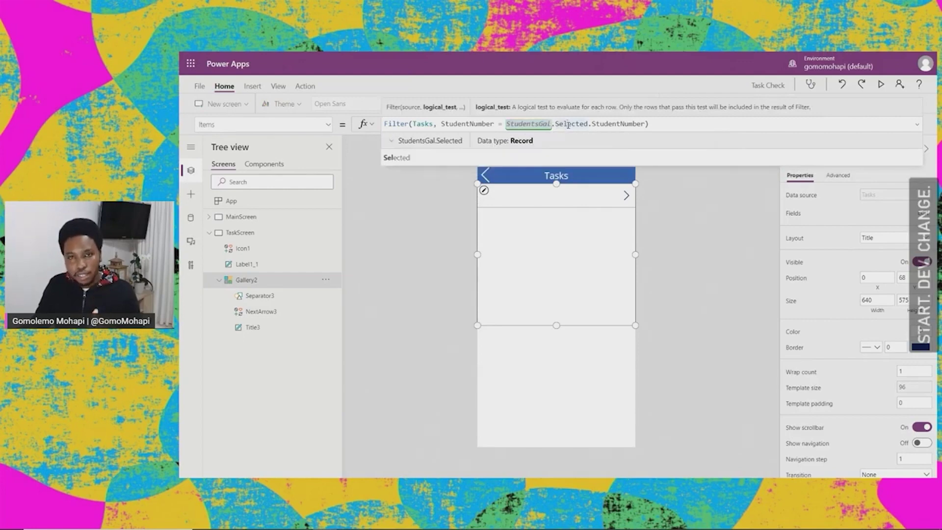
left_click(609, 124)
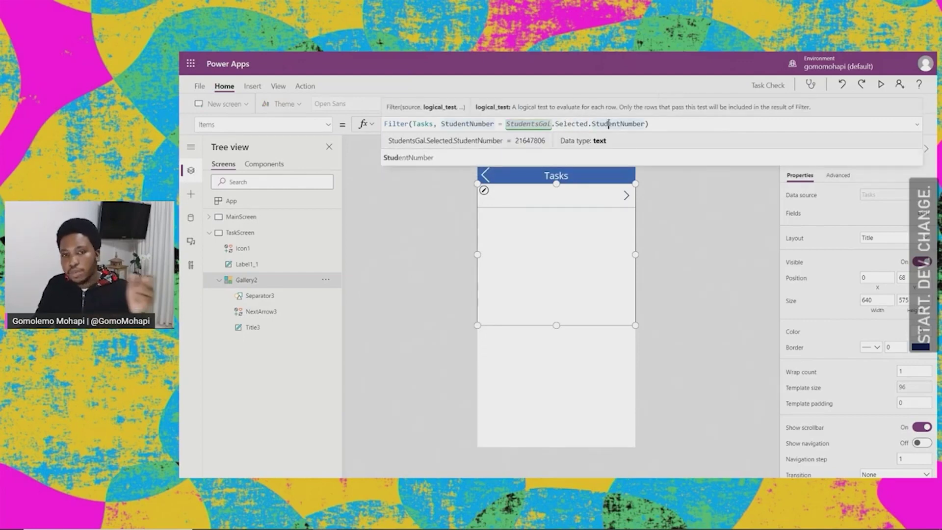
left_click(645, 124)
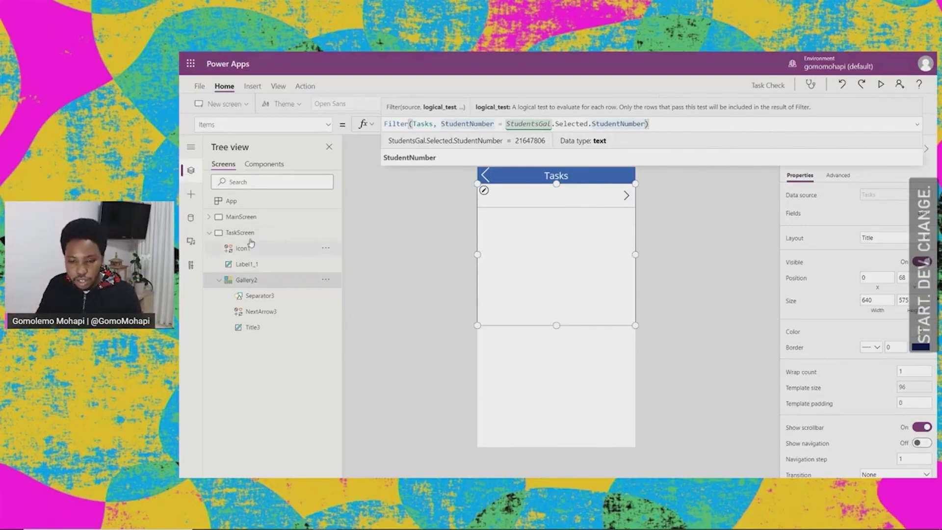
Step: Preview from MainScreen, opening the first and third students' filtered task lists and returning each time
left_click(241, 217)
left_click(209, 233)
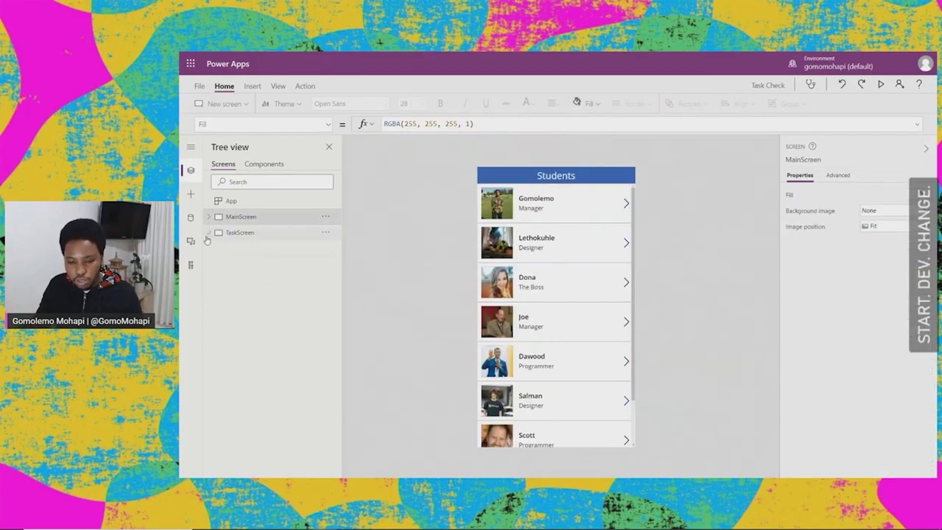
left_click(881, 86)
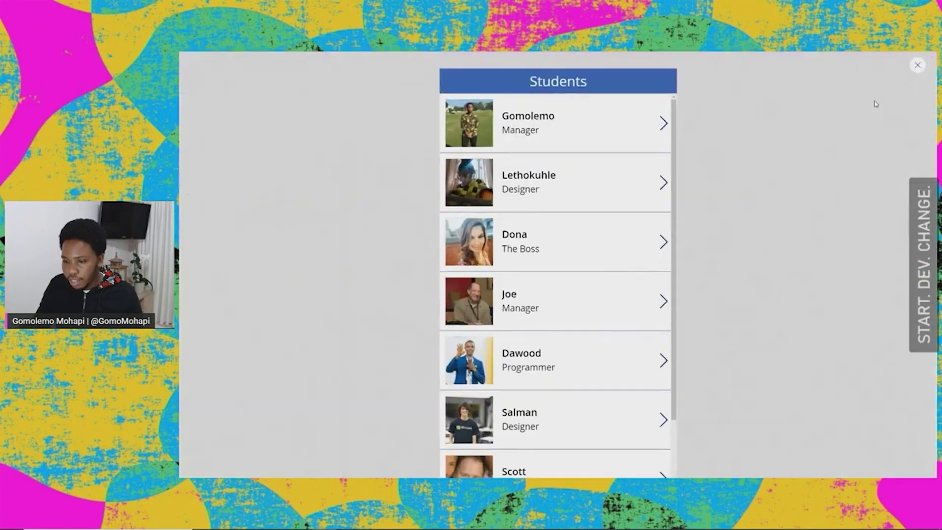
left_click(663, 125)
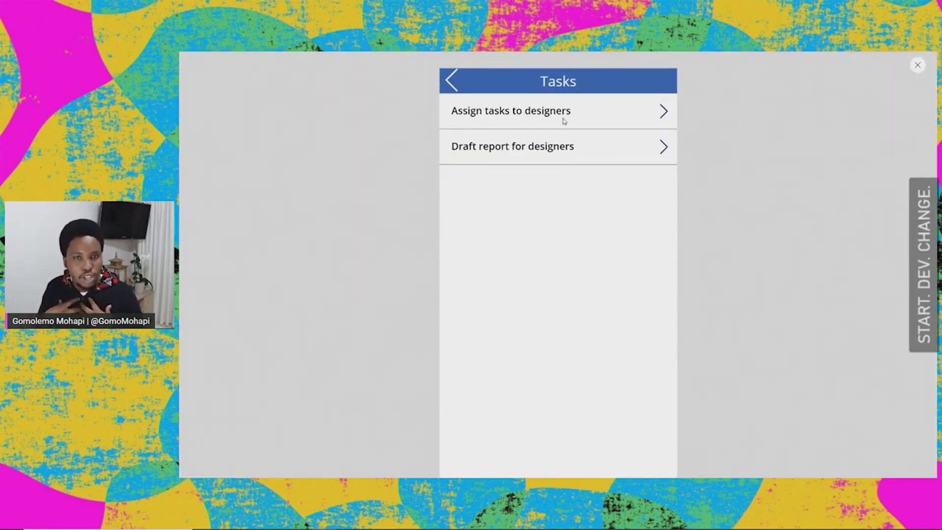
left_click(451, 82)
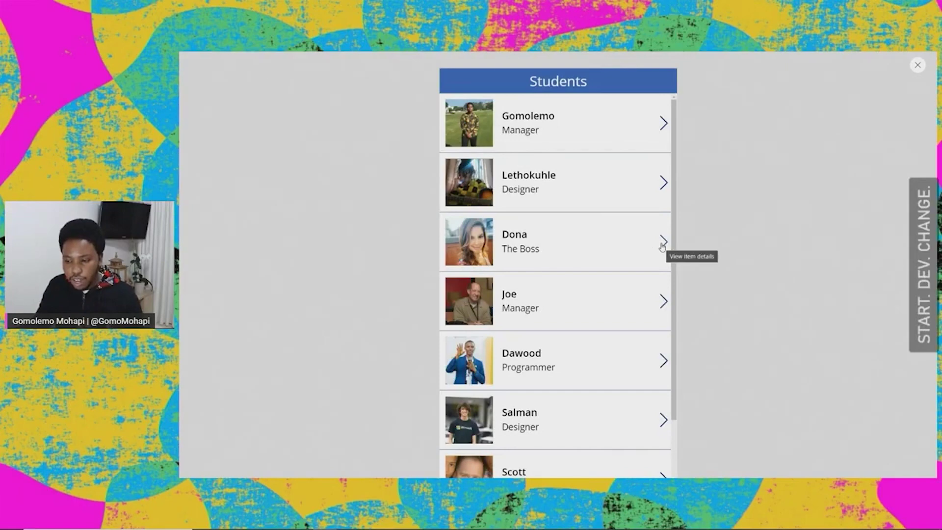
left_click(662, 243)
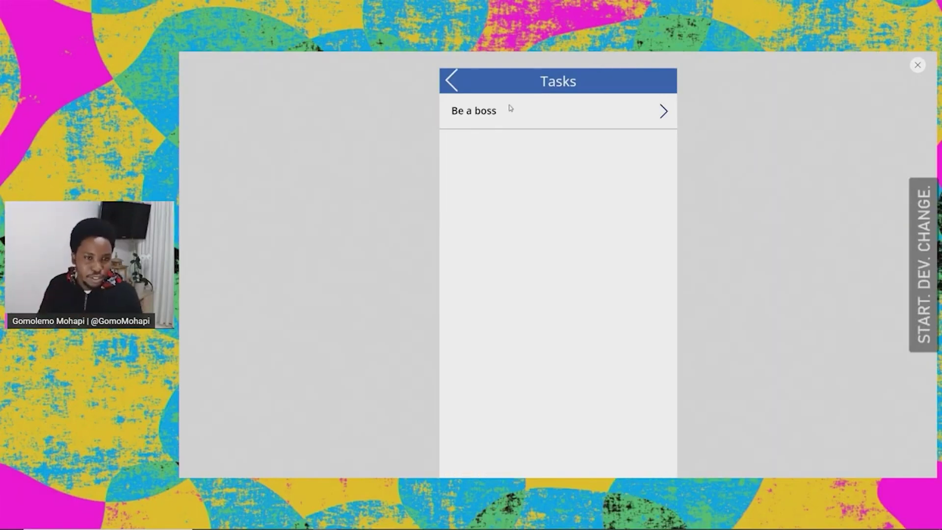
left_click(451, 81)
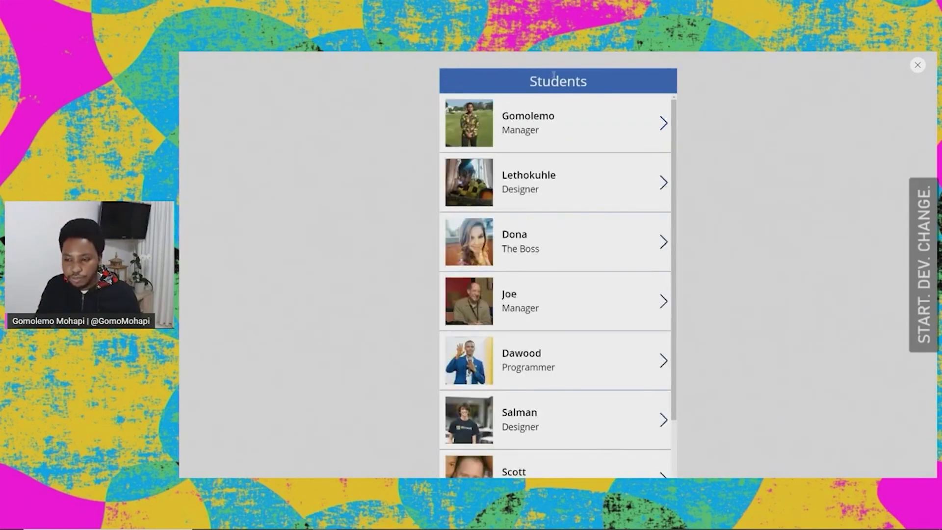
left_click(916, 67)
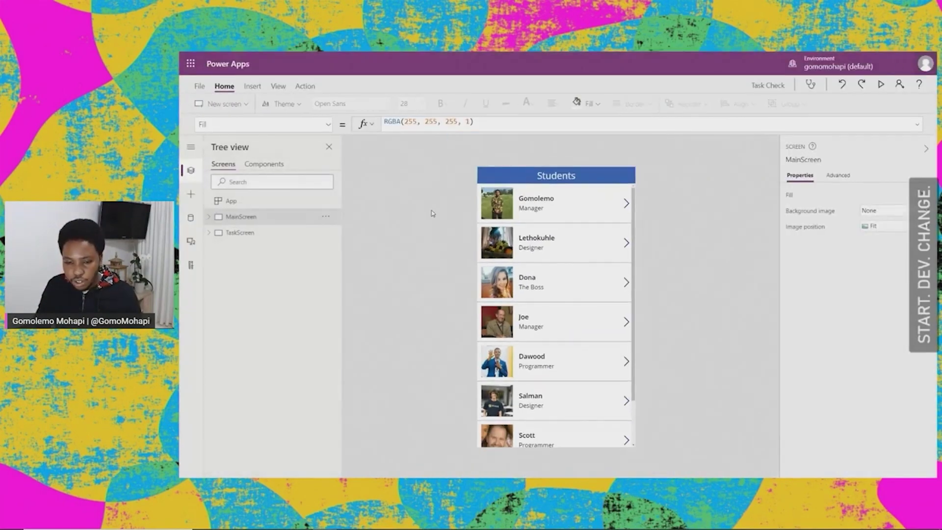
Step: Rename Gallery2 to TaskGallery from its Tree view menu
left_click(209, 233)
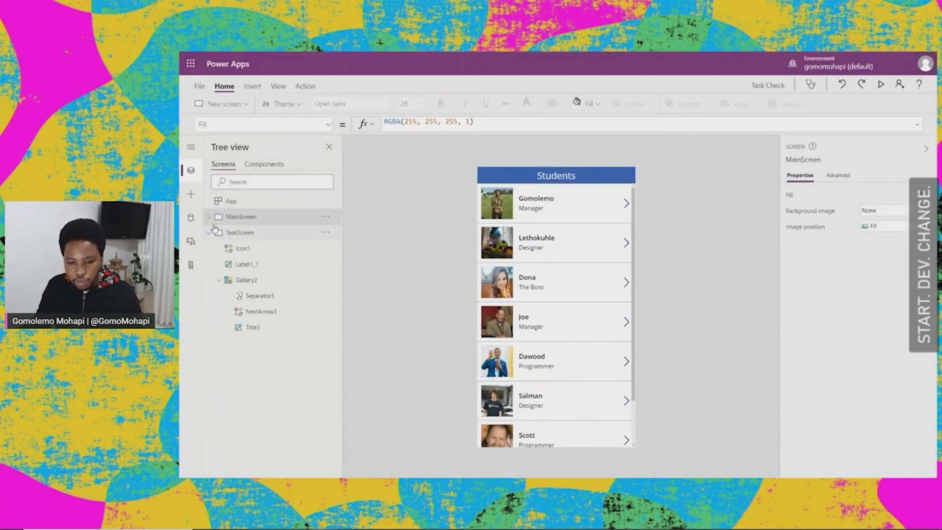
left_click(248, 282)
left_click(326, 279)
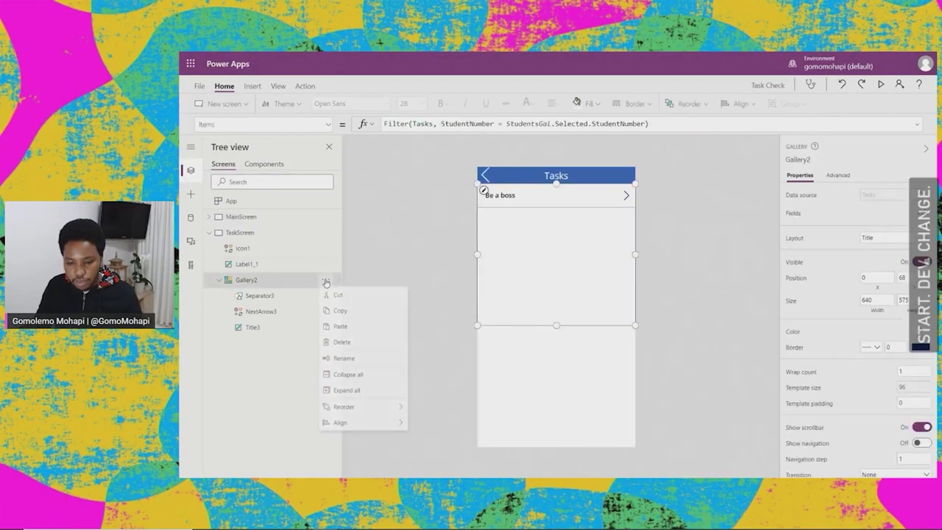
left_click(343, 359)
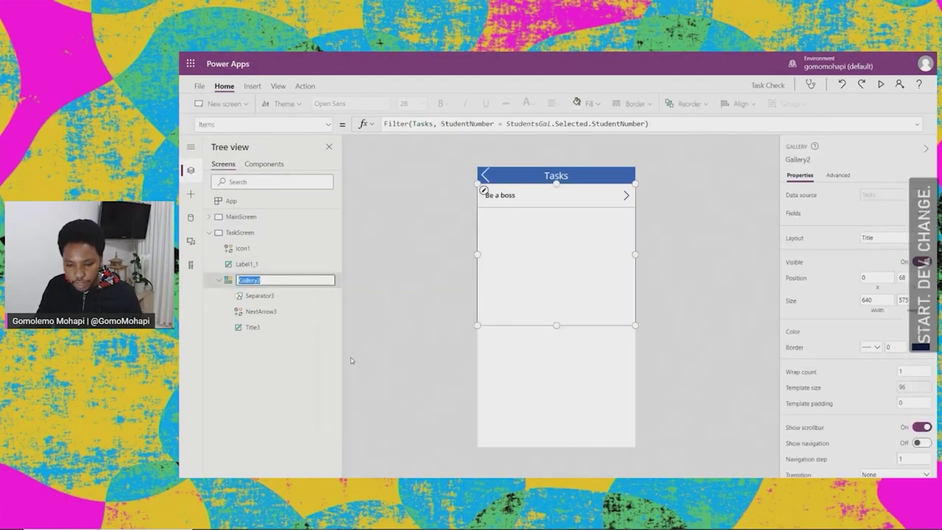
type("Tas")
type("TaskGa")
key("Return")
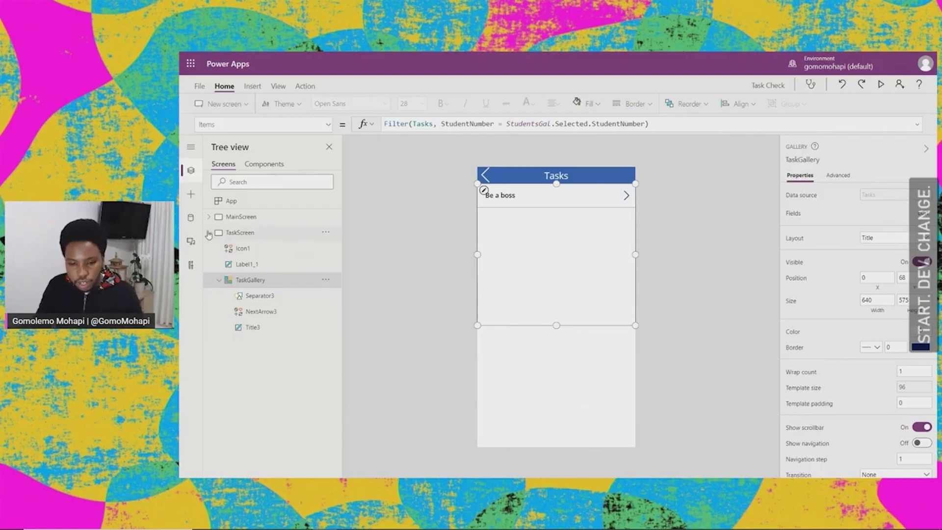
Step: Collapse TaskScreen in the tree and select the Tasks title label
left_click(208, 234)
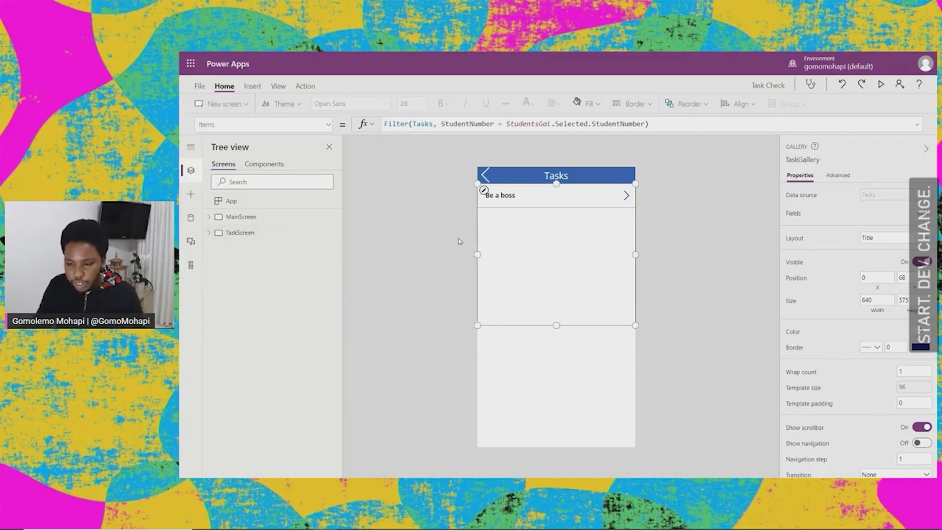
left_click(567, 360)
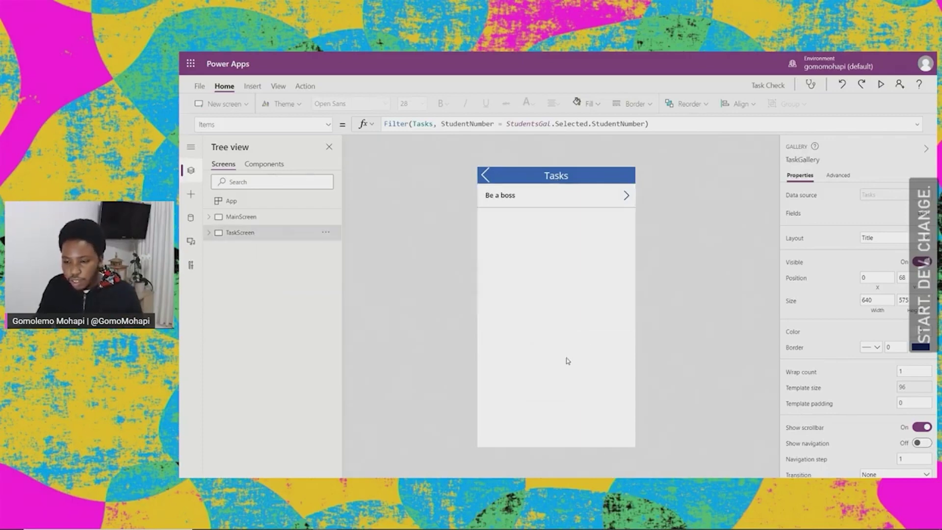
left_click(563, 177)
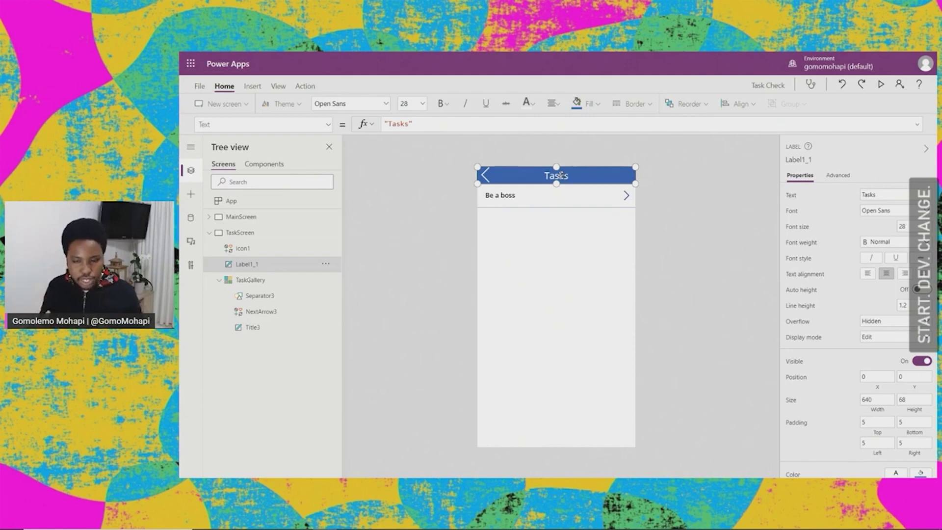
Step: Extend the header label's Text formula to "Tasks for " &
double_click(566, 176)
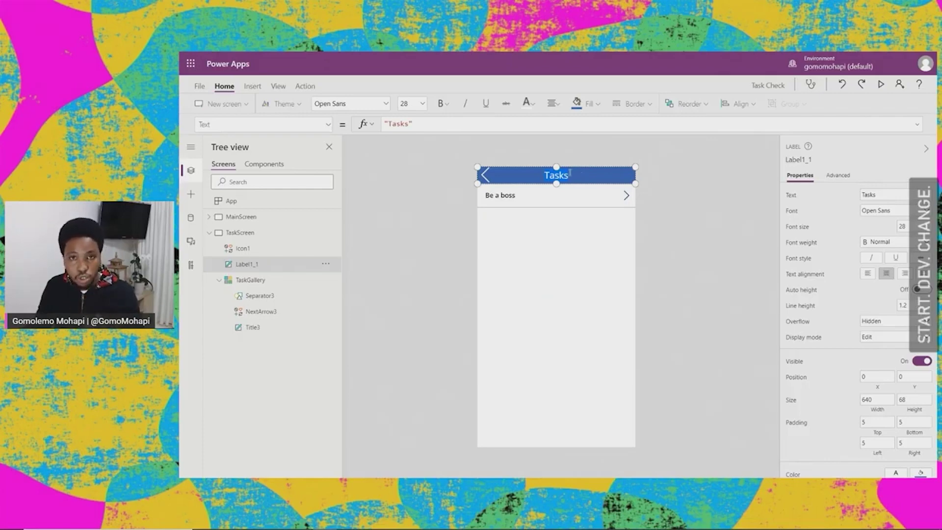
left_click(678, 206)
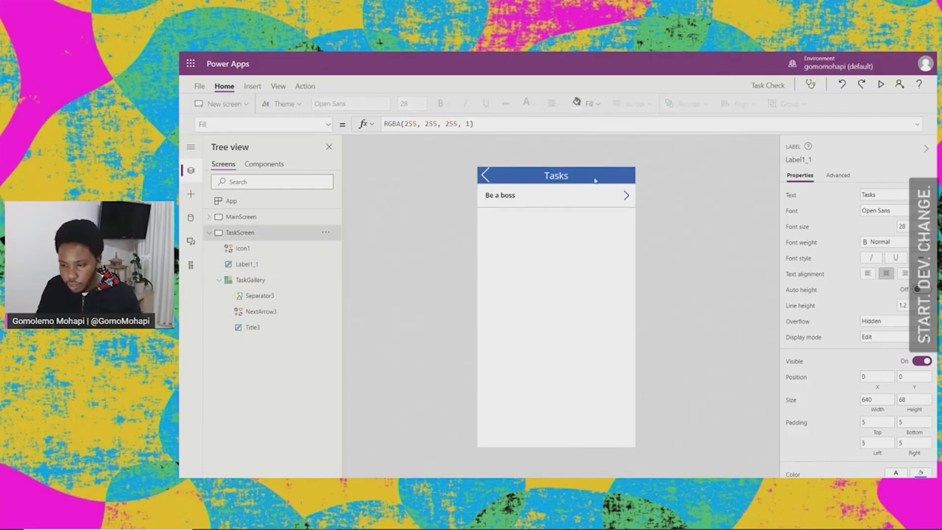
left_click(560, 176)
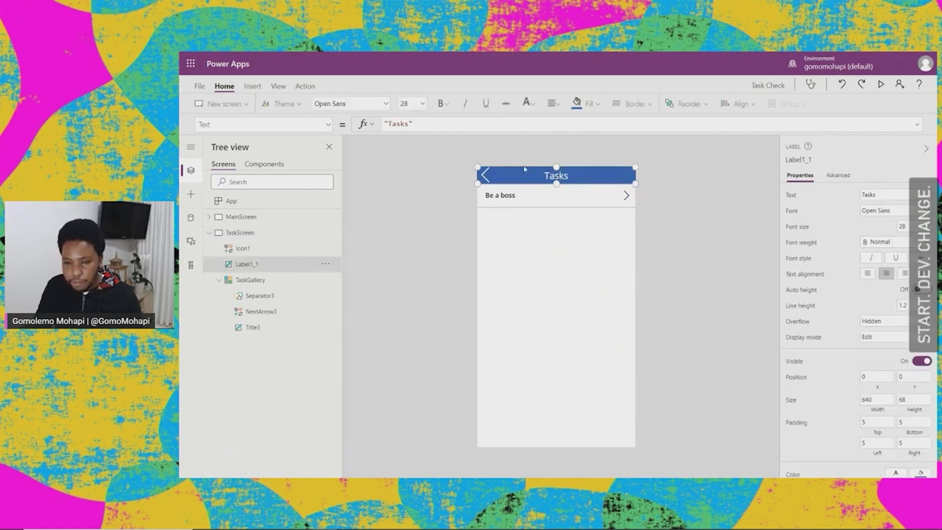
left_click(410, 123)
type("for")
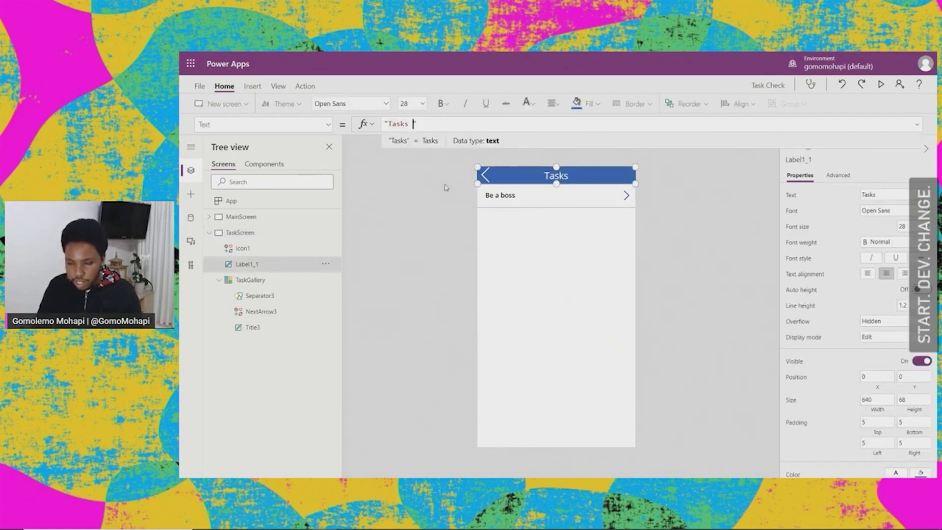
type(" \" ")
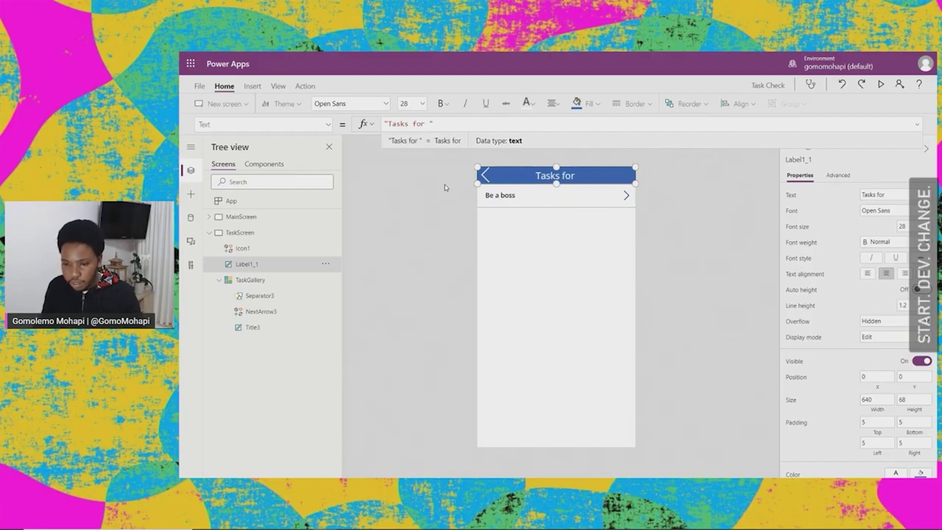
type("&")
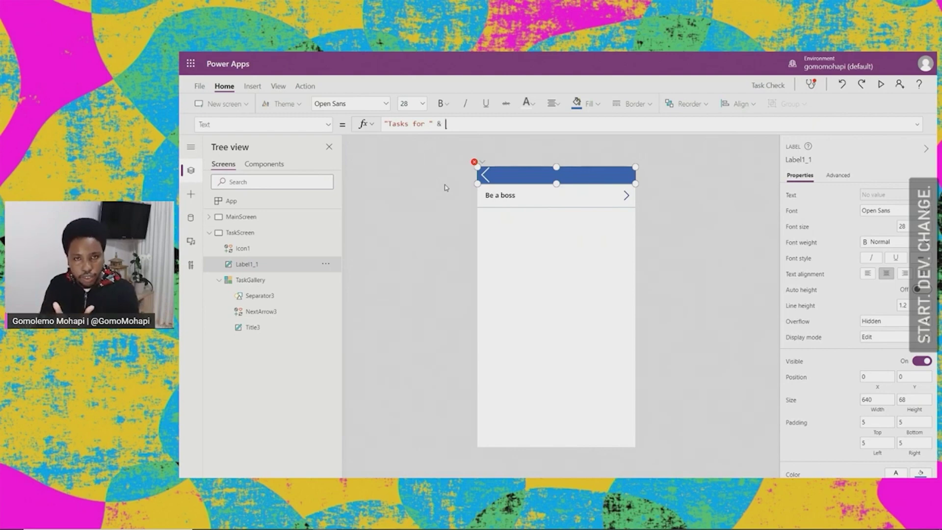
Step: Append StudentsGal.Selected with a first-name field to the title formula
left_click_drag(430, 124, 377, 125)
left_click(397, 124)
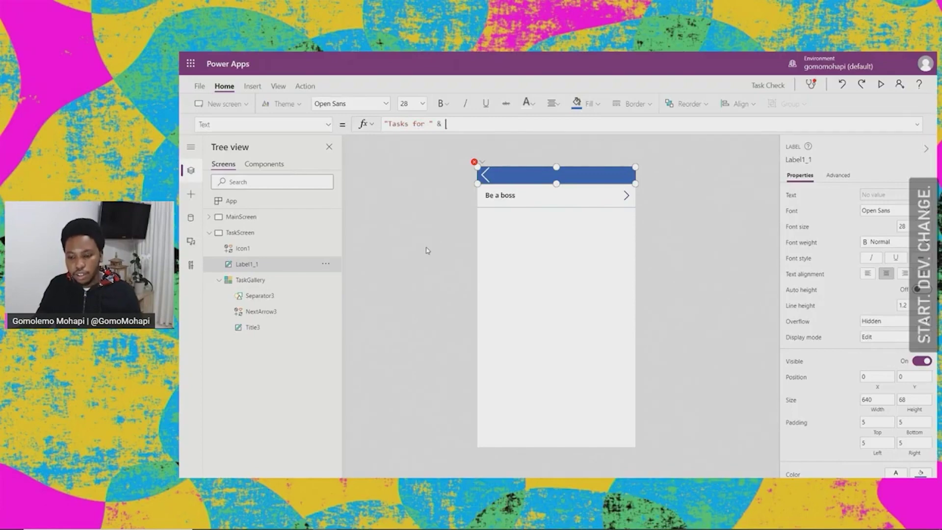
type("Stud")
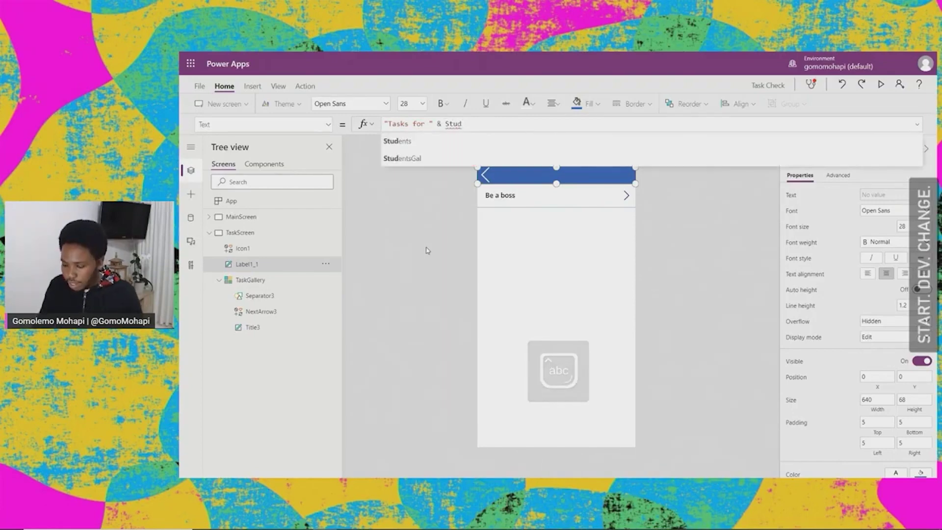
key("Down")
key("Tab")
type(".sel")
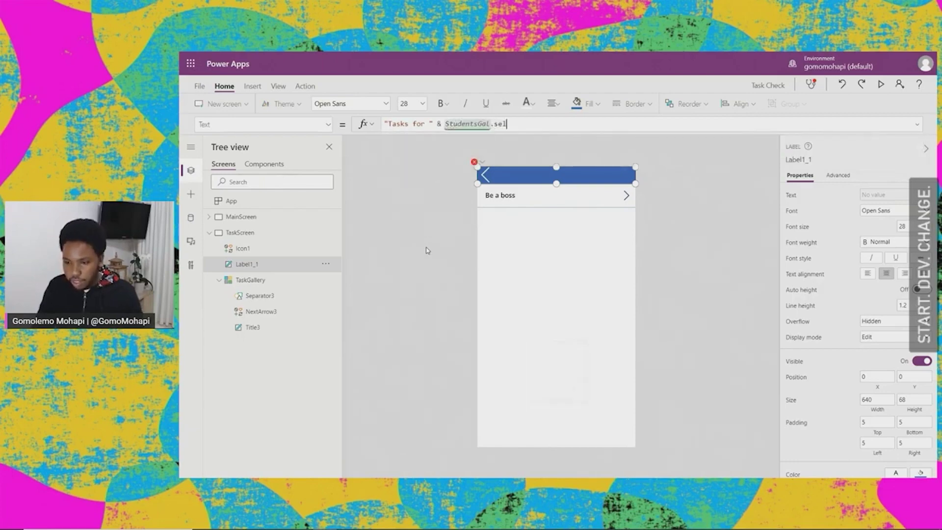
key("Tab")
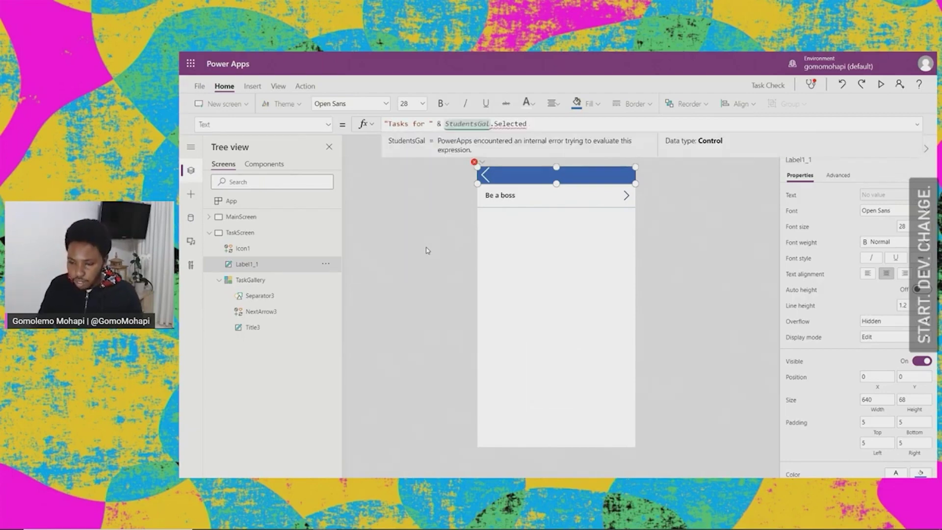
type(".")
type("fi")
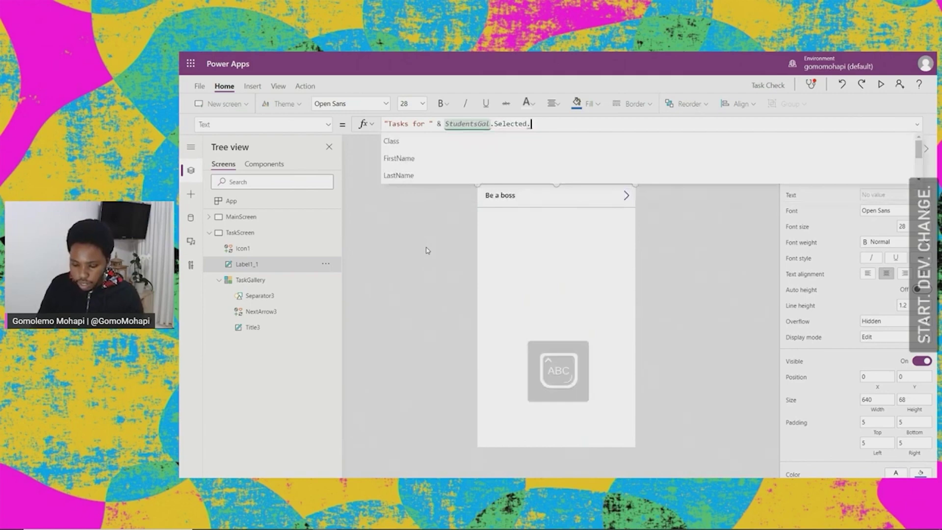
key("Tab")
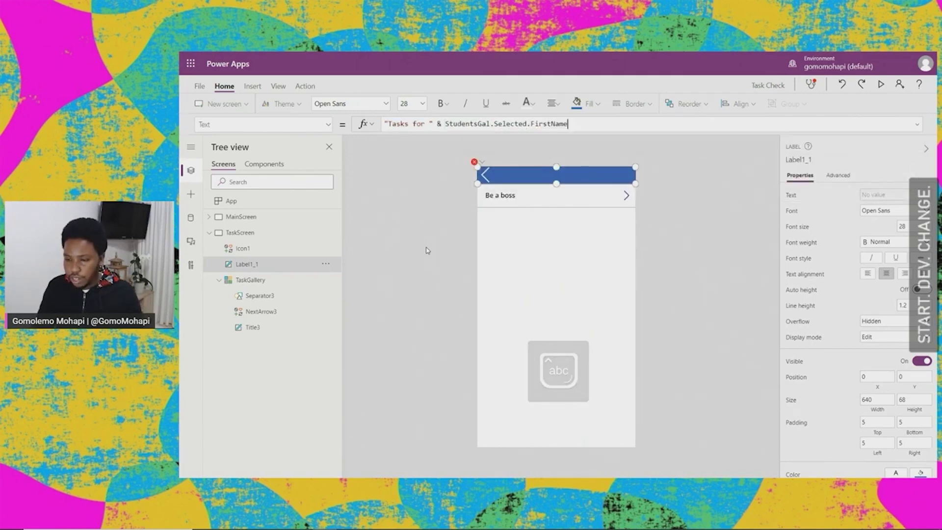
type(")")
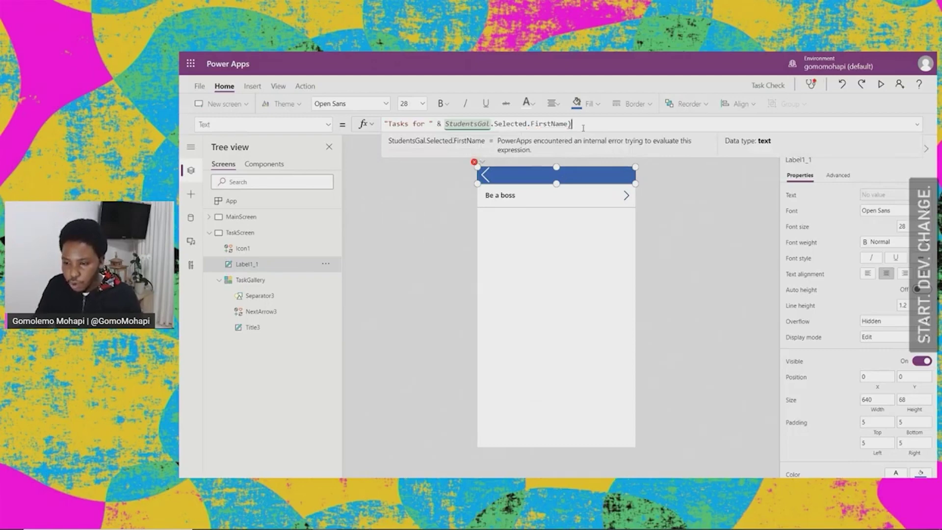
Step: Correct the field name so the formula ends in StudentsGal.Selected.FirstName
left_click(657, 198)
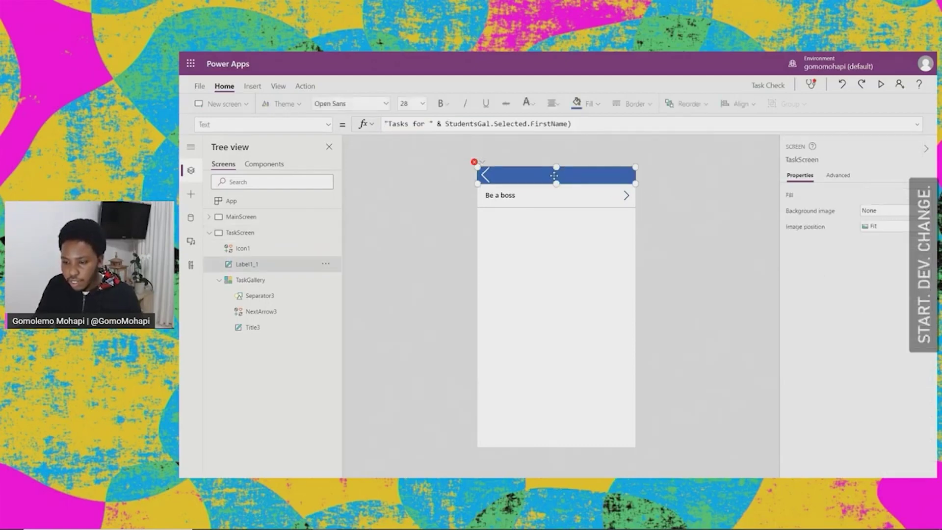
left_click(569, 177)
double_click(551, 129)
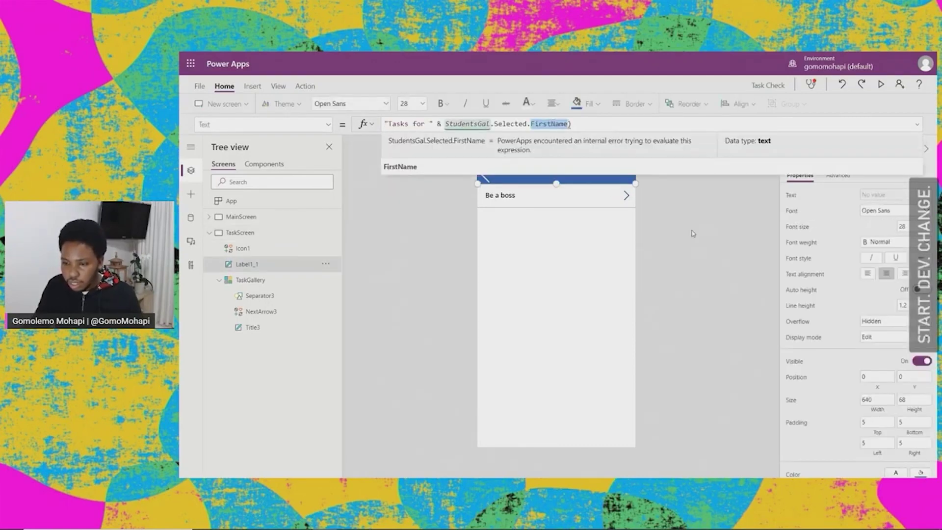
key("BackSpace")
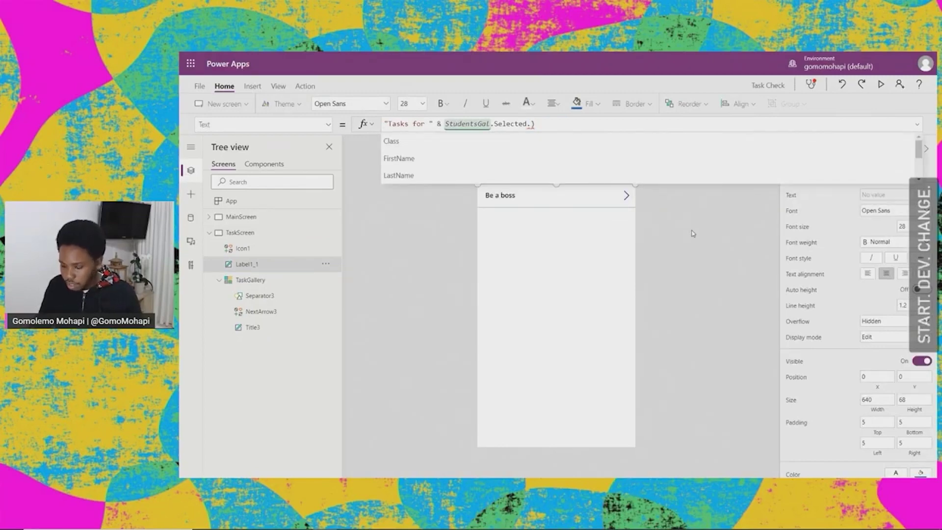
type("Class")
key("BackSpace")
key("BackSpace")
key("BackSpace")
key("BackSpace")
key("BackSpace")
type("Firest")
key("BackSpace")
key("BackSpace")
key("BackSpace")
type("st")
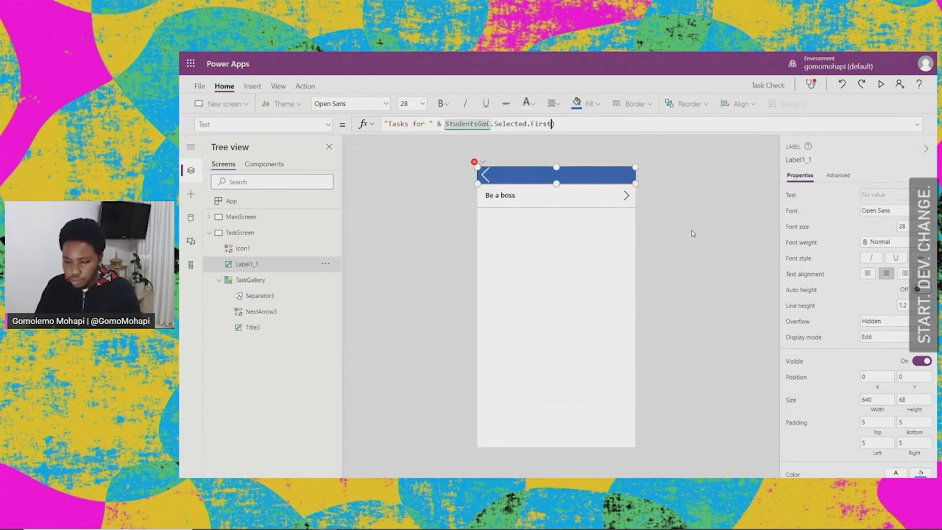
type("Name")
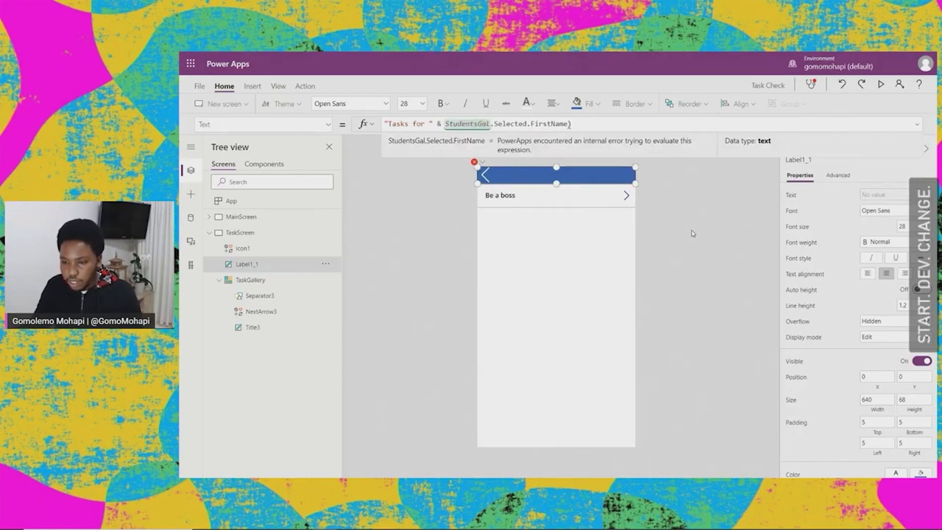
left_click(721, 238)
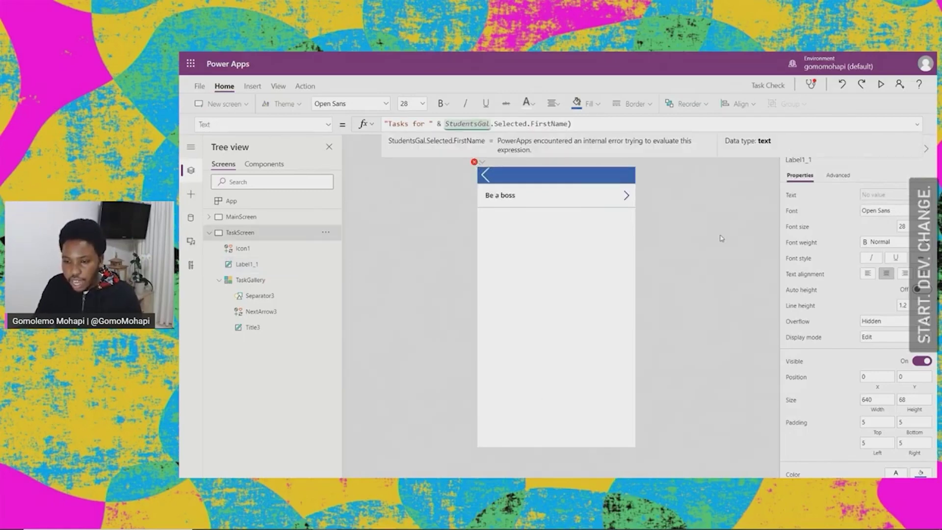
Step: Preview the app and open a student's task list to check the header
left_click(239, 220)
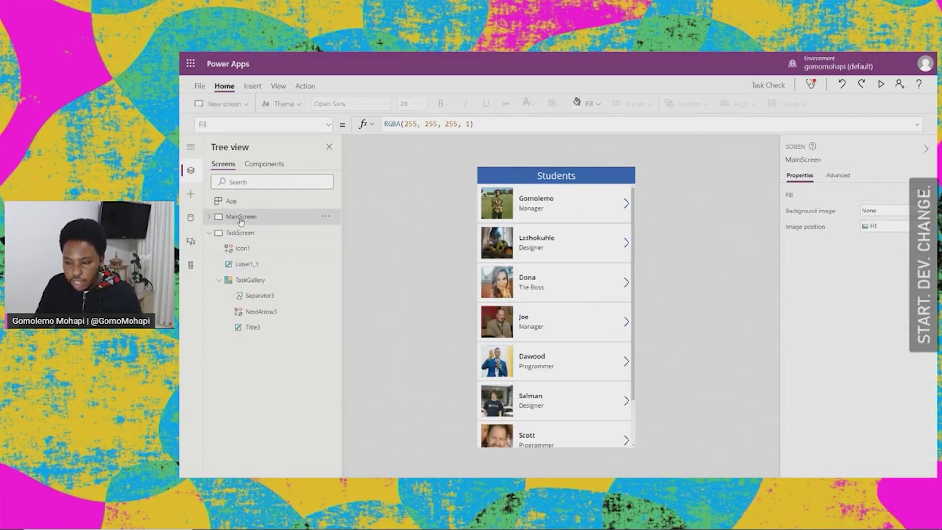
left_click(880, 84)
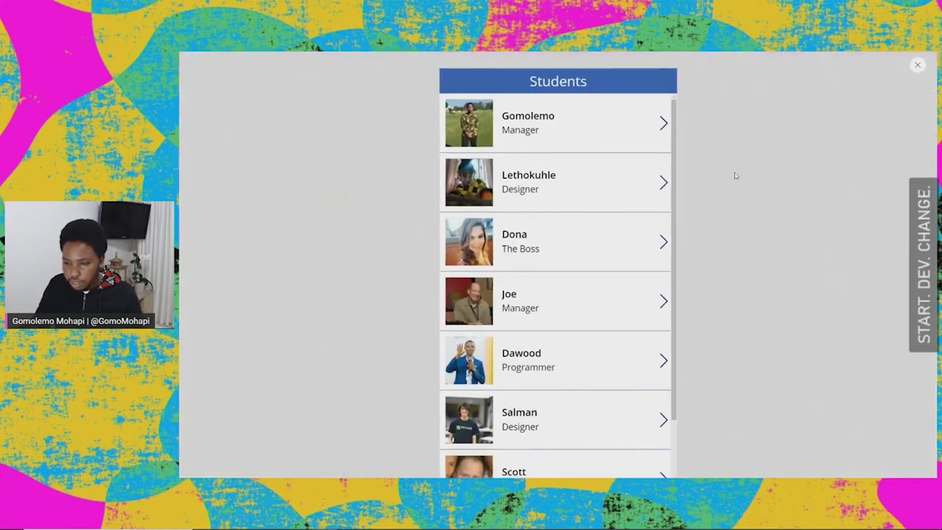
left_click(664, 125)
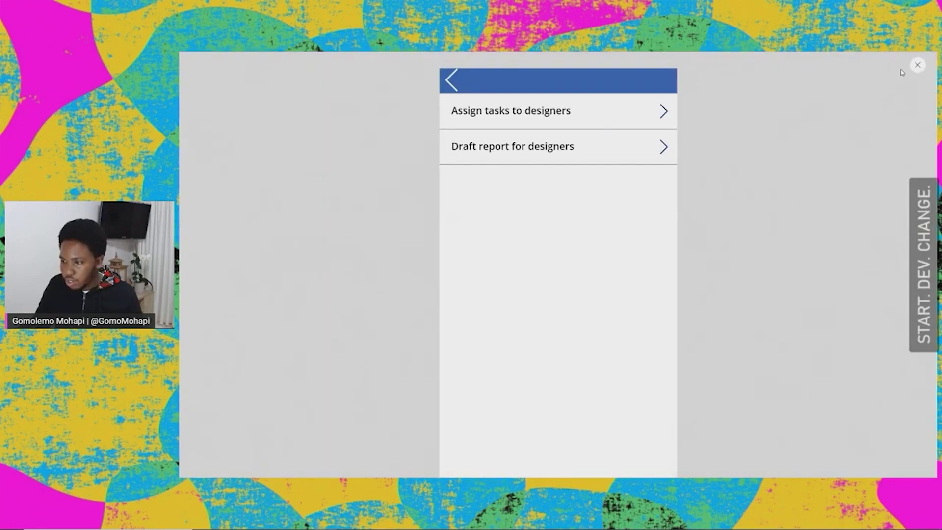
left_click(918, 65)
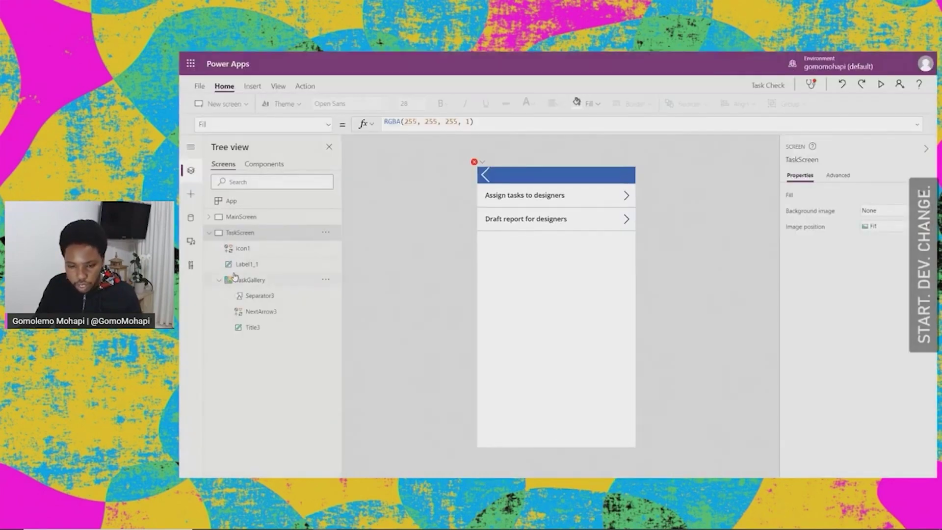
Step: Delete the extra closing parenthesis from Label1_1's Text formula
left_click(209, 232)
left_click(538, 175)
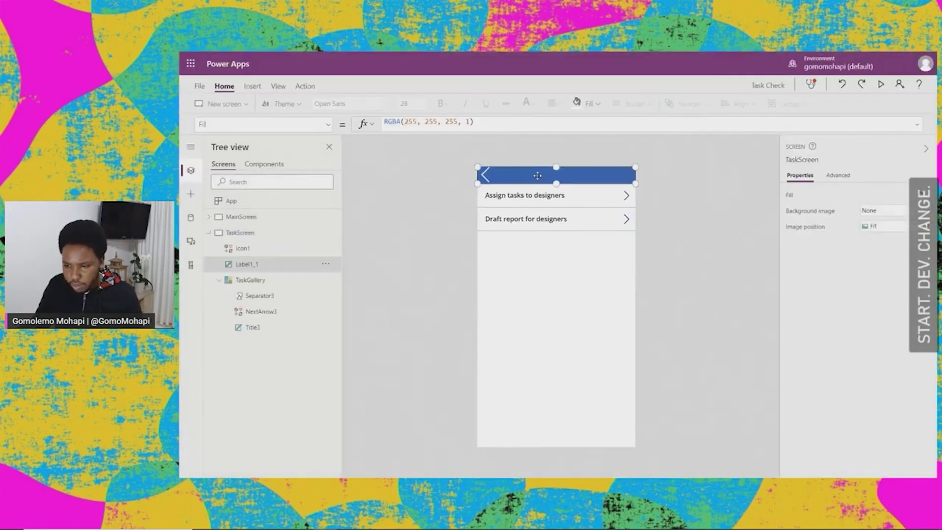
left_click(551, 123)
left_click(479, 123)
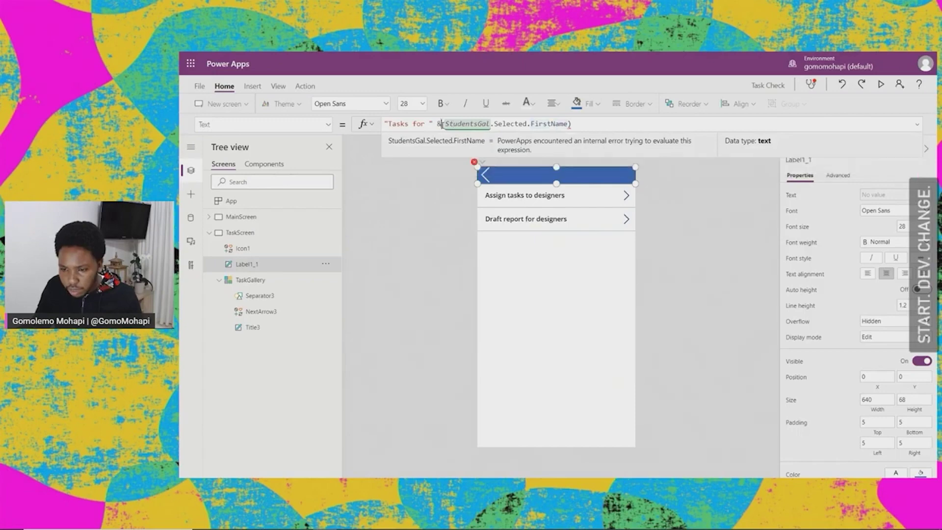
left_click(596, 125)
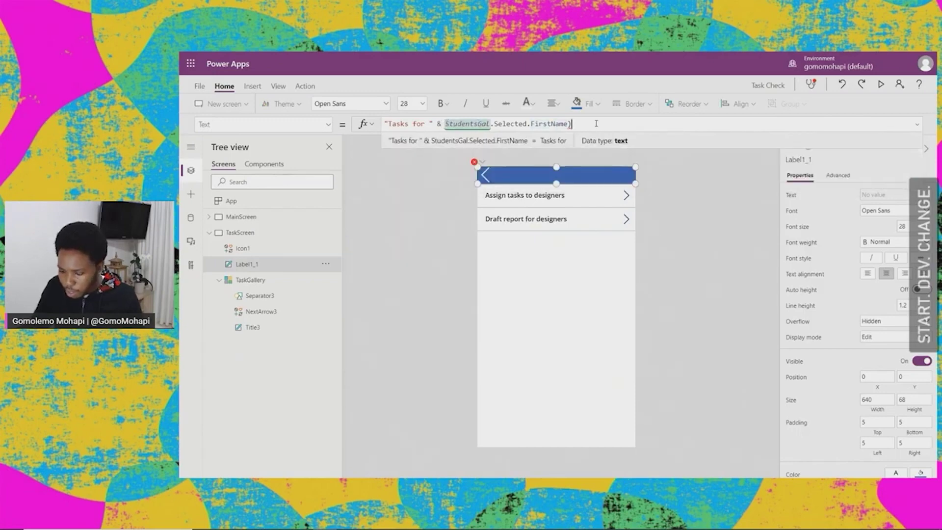
key("BackSpace")
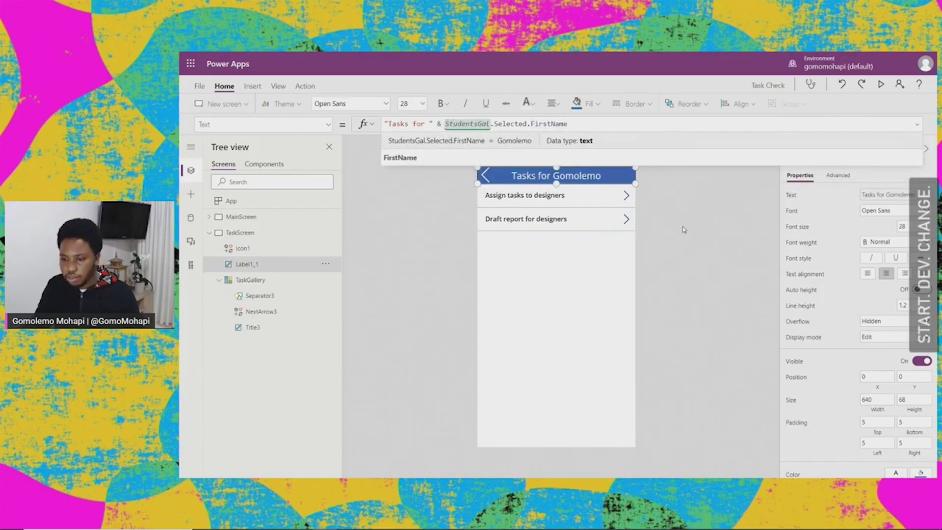
left_click(682, 228)
Step: Preview again and confirm the header names each of two selected students
left_click(881, 85)
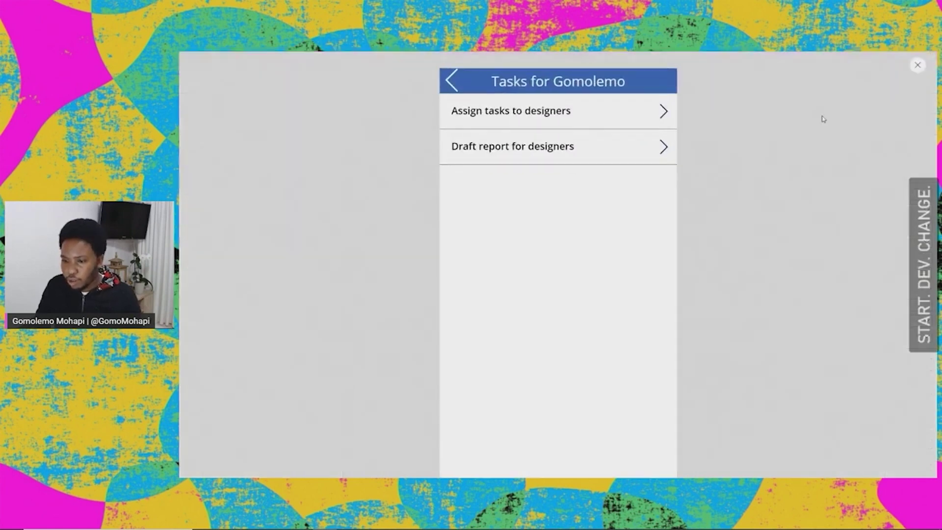
left_click(448, 81)
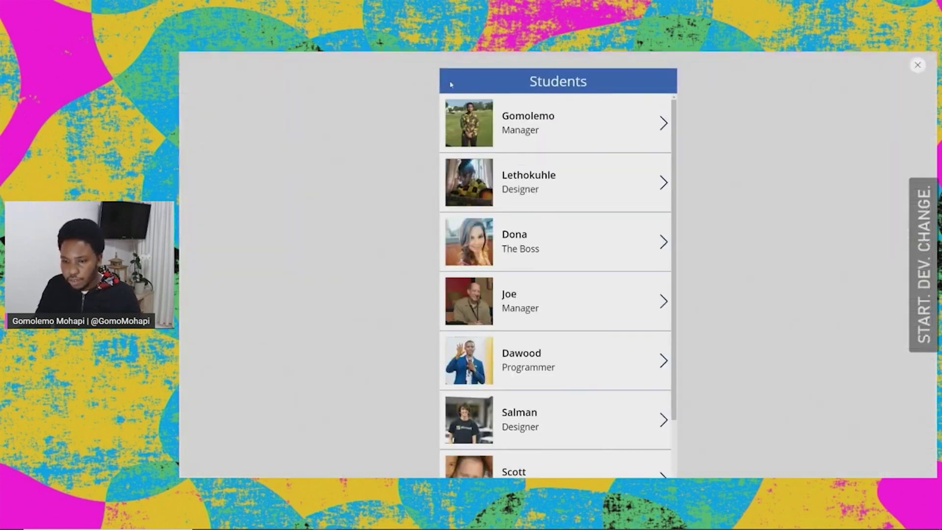
left_click(663, 241)
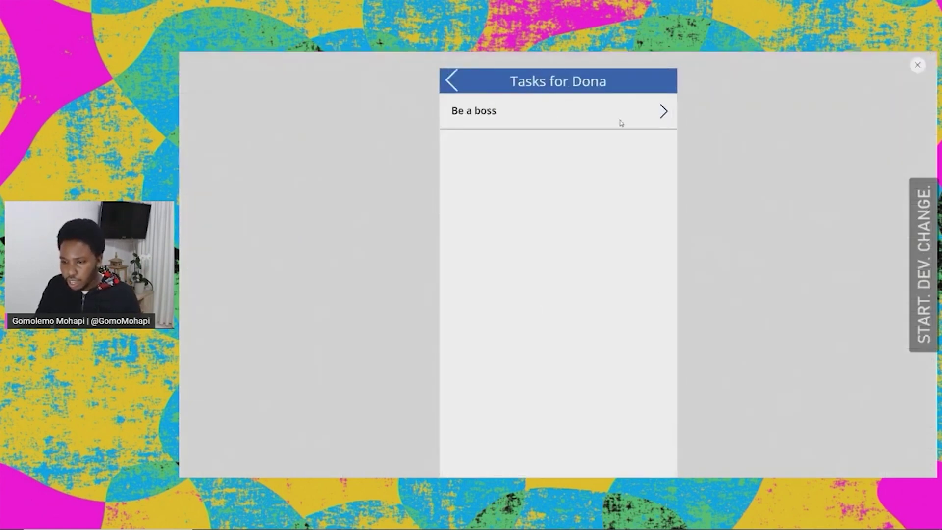
left_click(450, 81)
left_click(663, 301)
left_click_drag(610, 83, 575, 84)
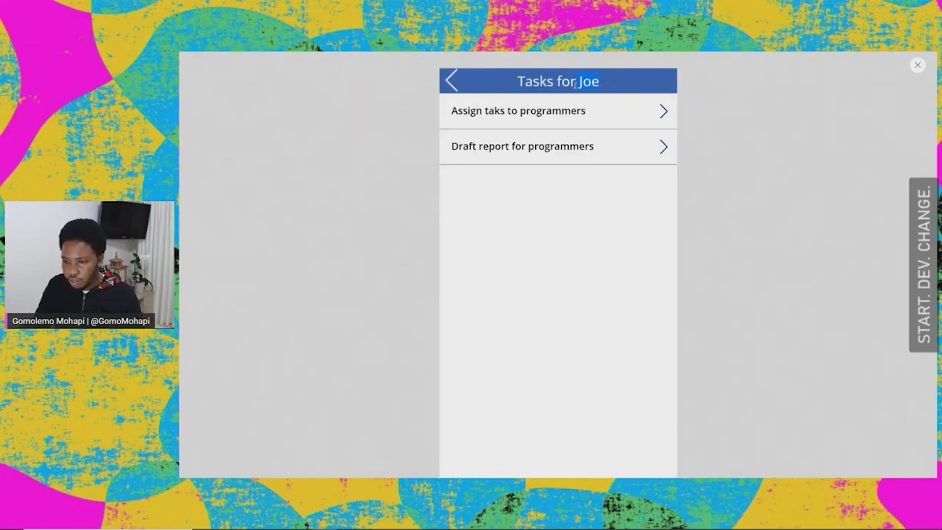
left_click(916, 65)
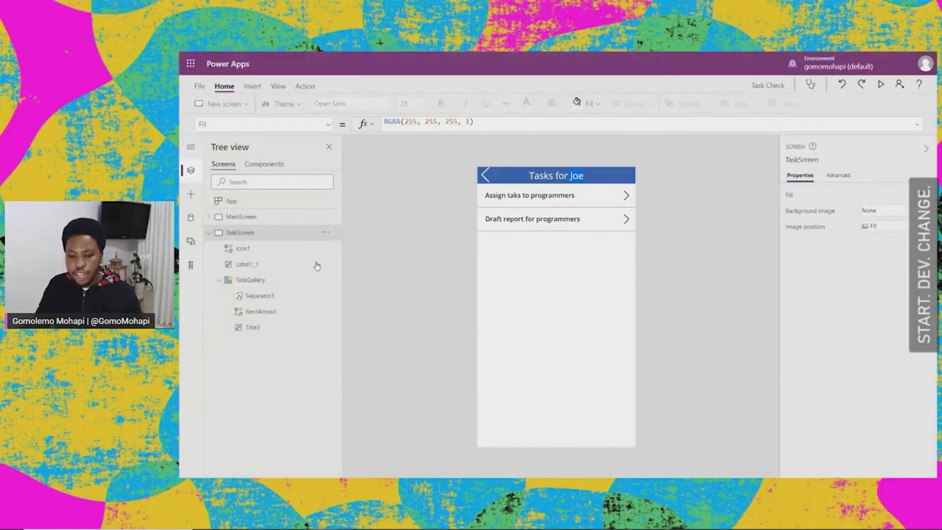
left_click(216, 238)
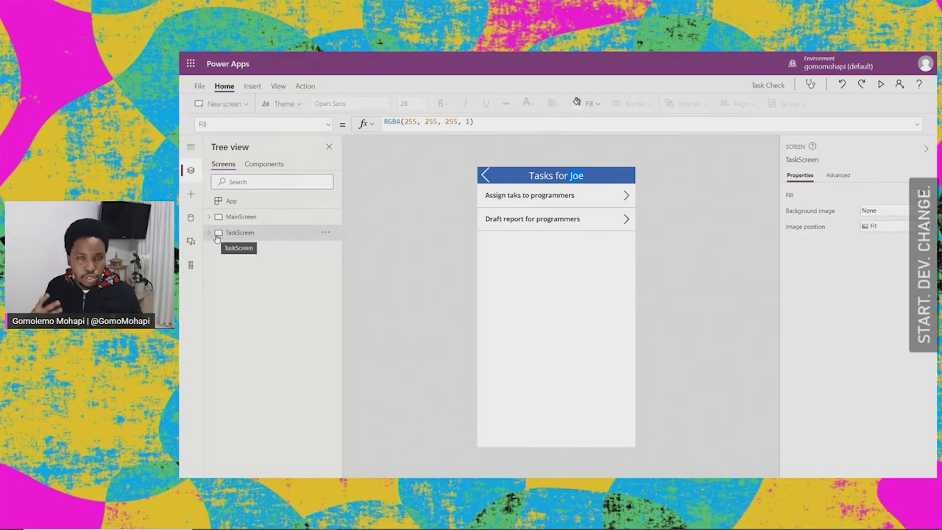
left_click(550, 252)
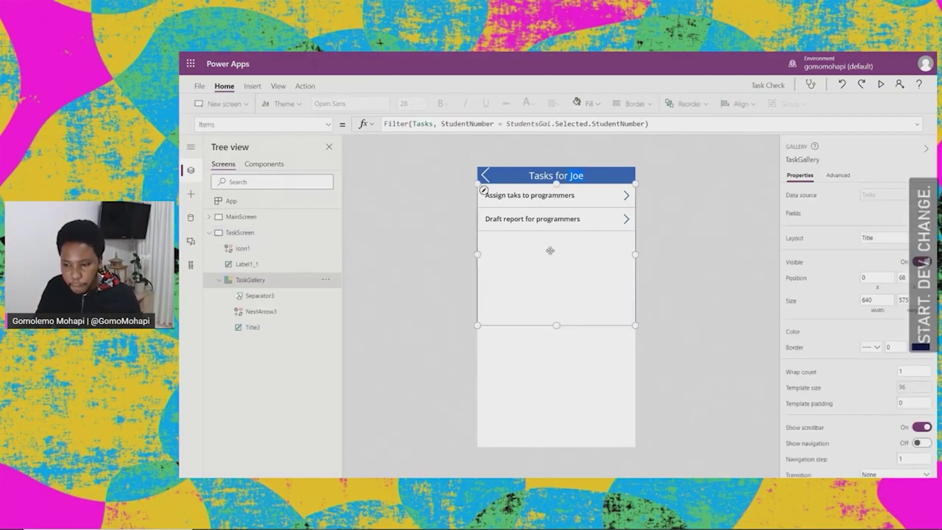
left_click(588, 388)
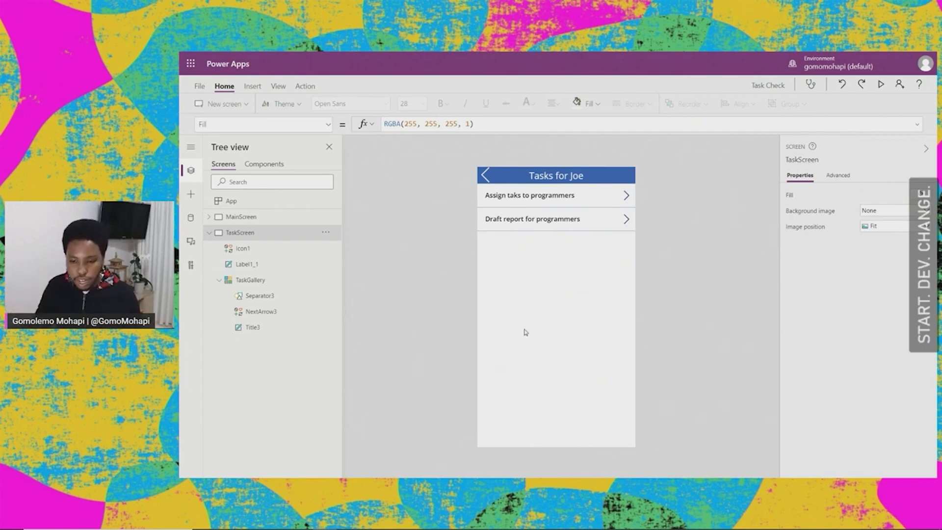
left_click(527, 256)
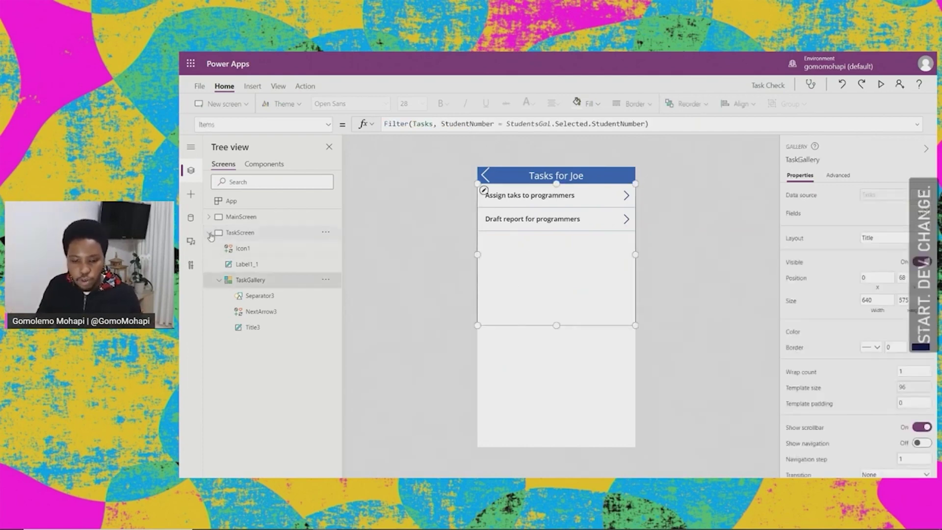
left_click(565, 380)
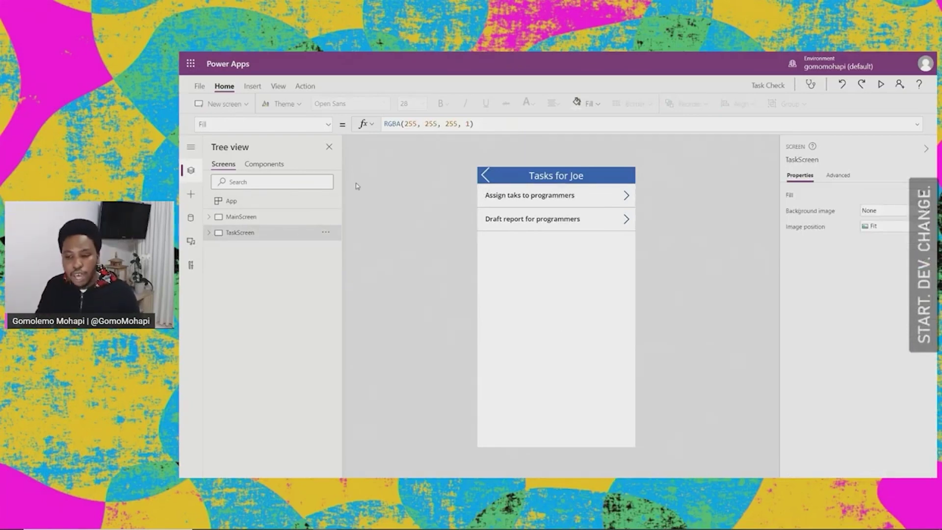
left_click(254, 86)
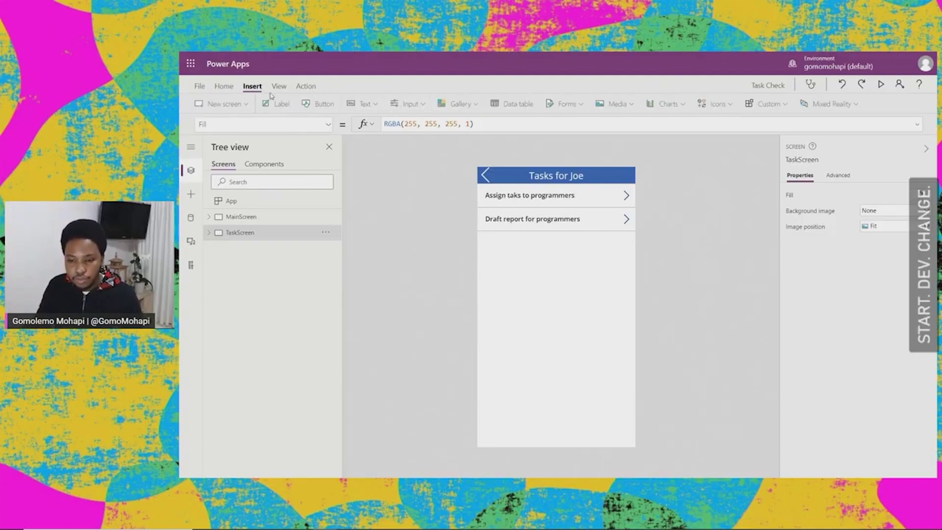
Step: Insert a button at the bottom centre below the task list, labelled 'New Task'
left_click(323, 106)
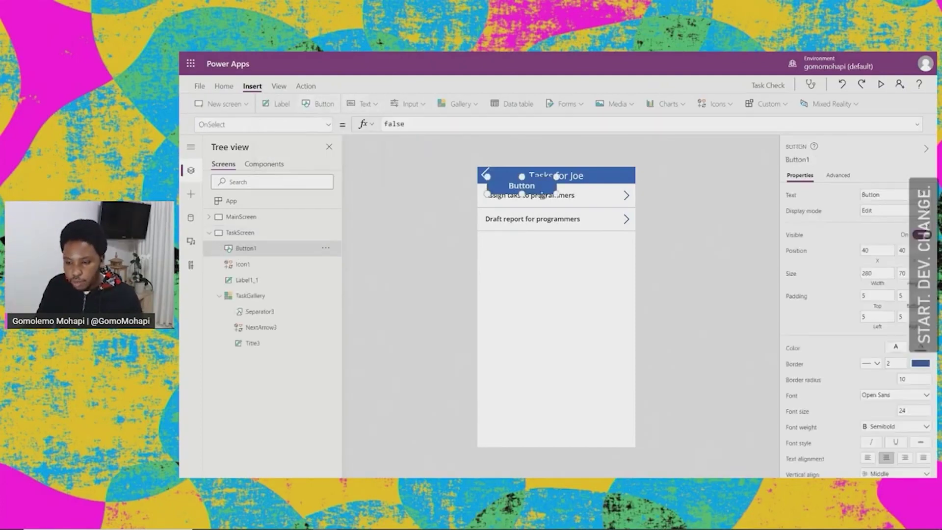
left_click_drag(533, 208, 565, 350)
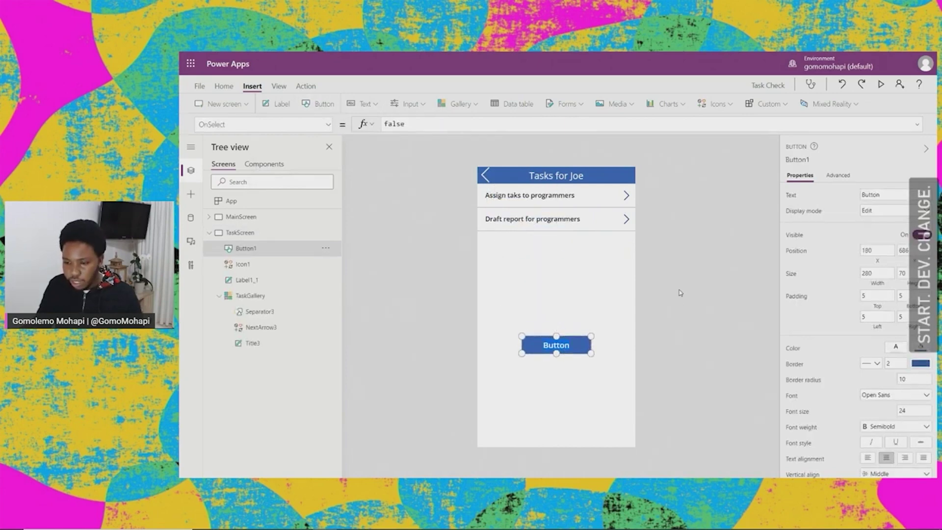
type("New Task")
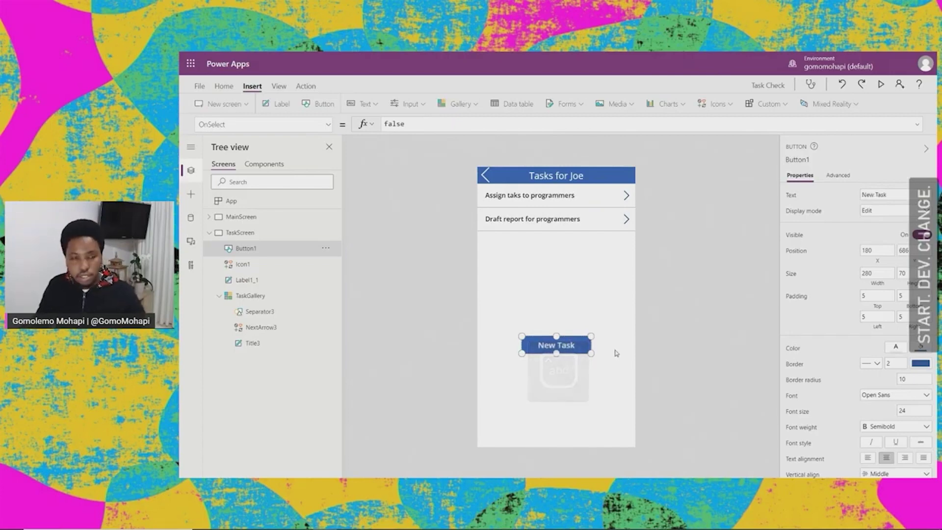
left_click(627, 370)
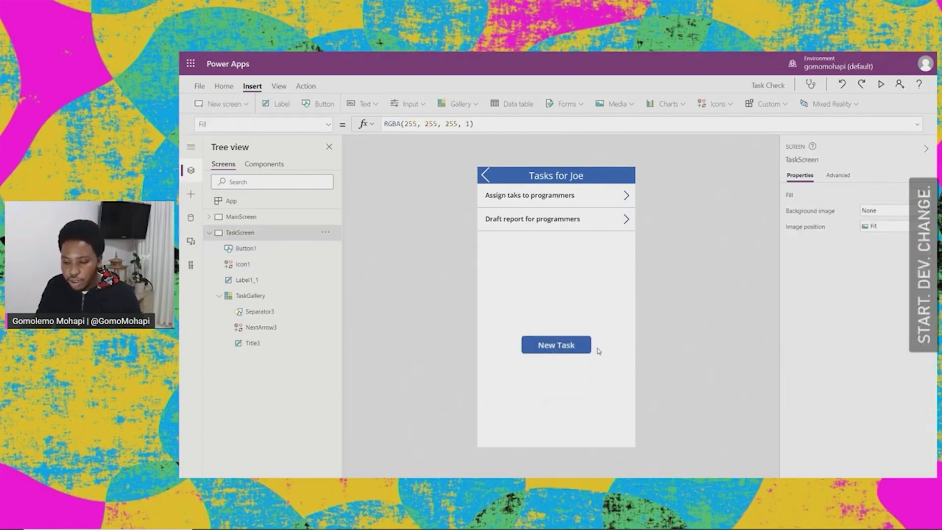
left_click(564, 345)
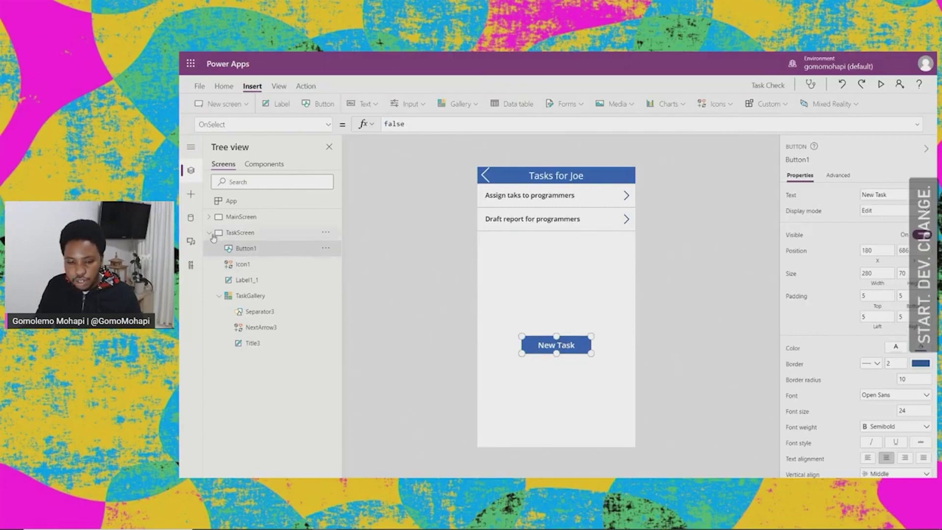
left_click(210, 233)
left_click(243, 233)
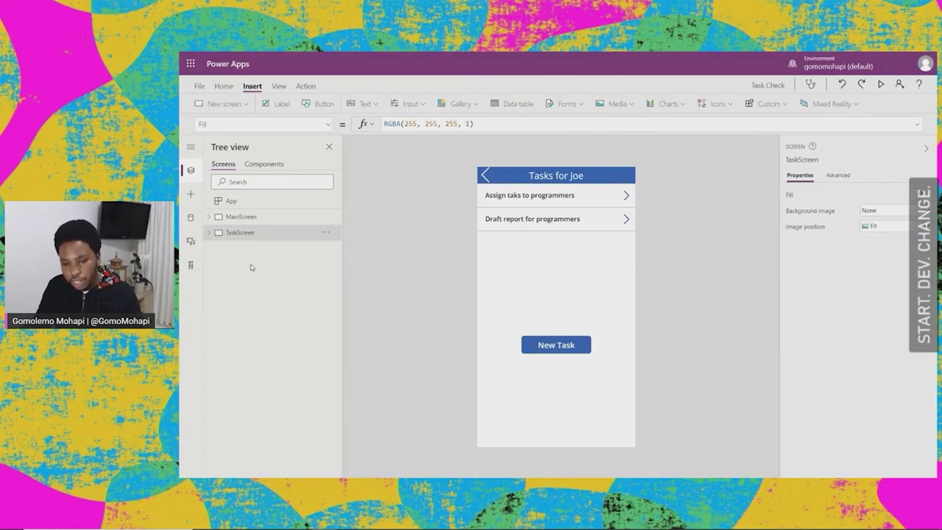
Step: Add a new Form screen and rename it TaskForm
left_click(246, 106)
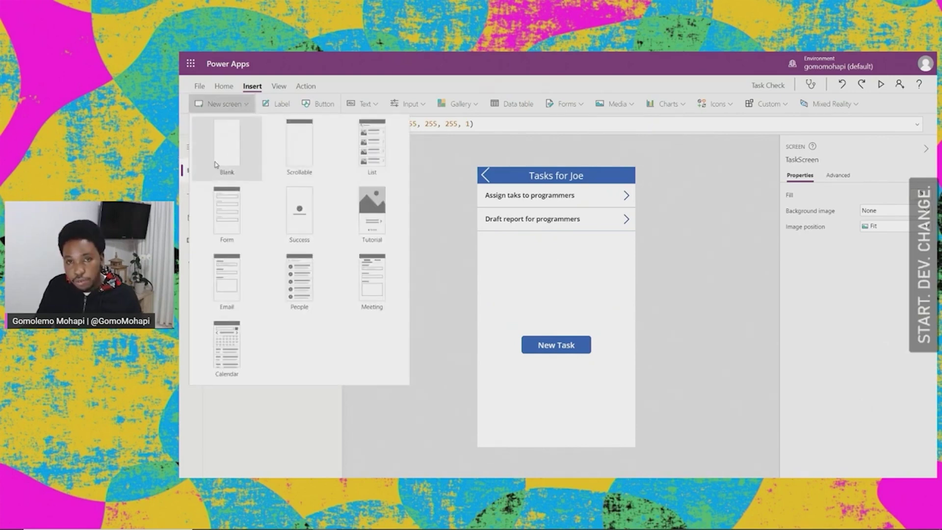
left_click(230, 215)
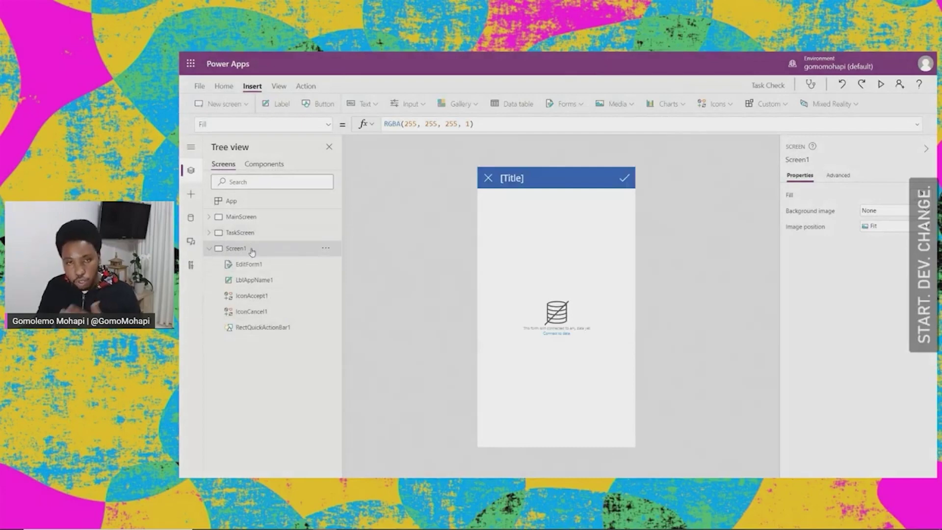
left_click(323, 249)
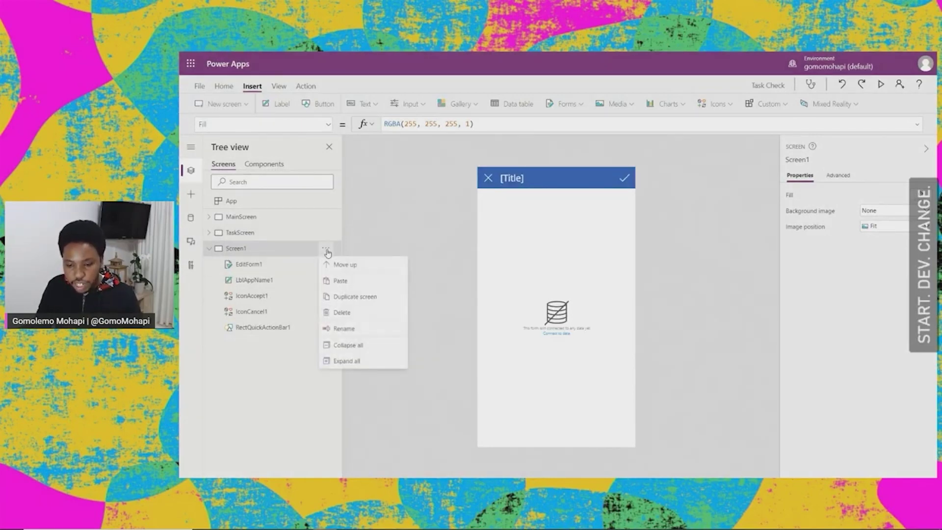
left_click(354, 329)
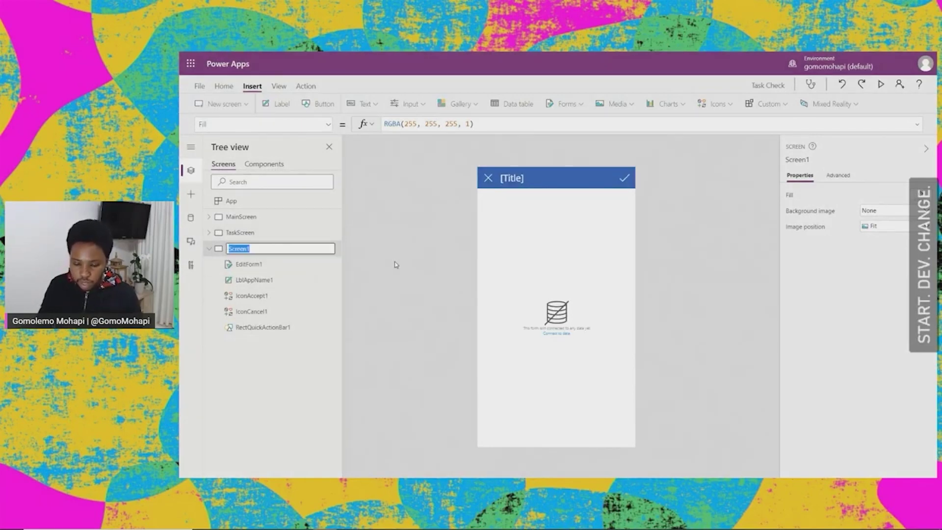
type("TaskForm")
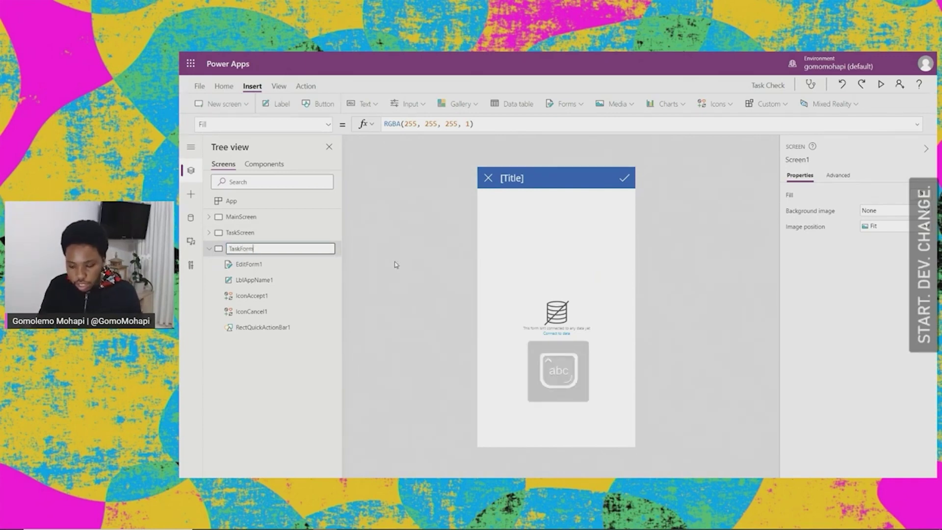
key("Return")
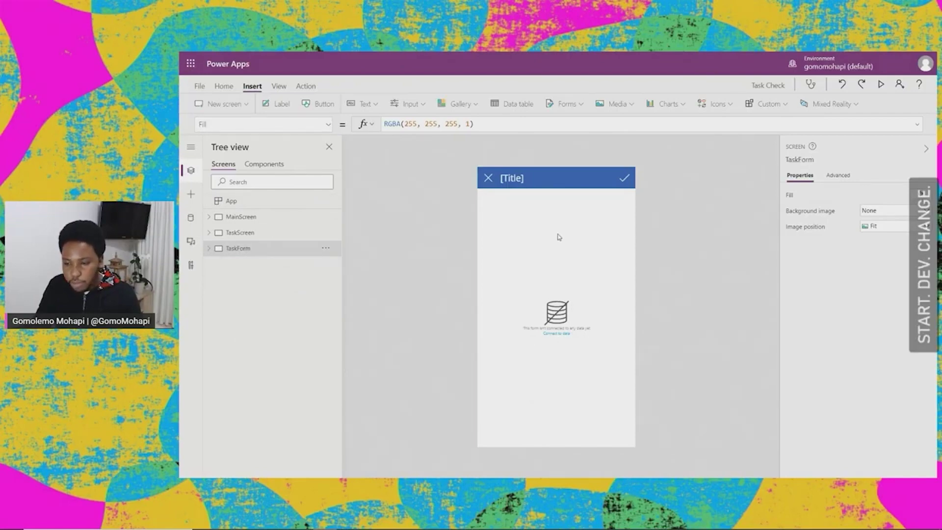
Step: Change the screen's title label text to 'Task Form'
left_click(542, 201)
left_click(518, 180)
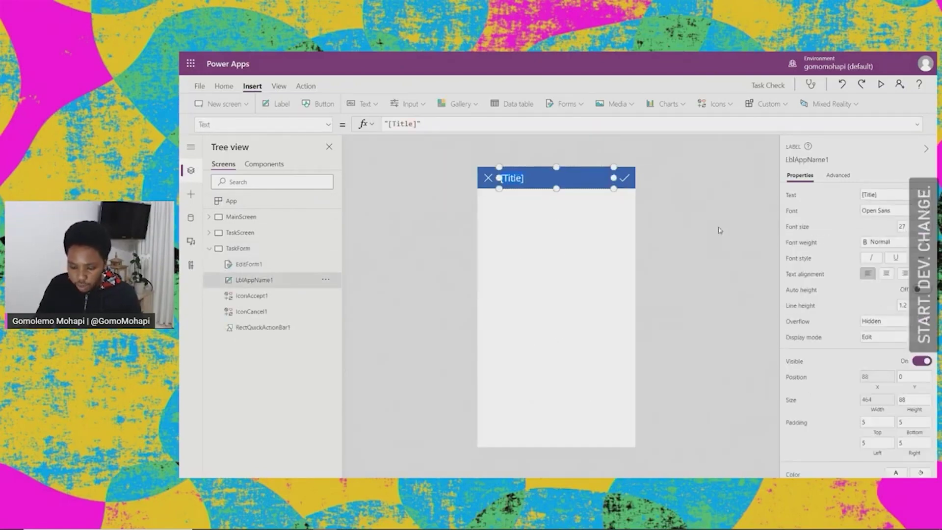
type("Task Form")
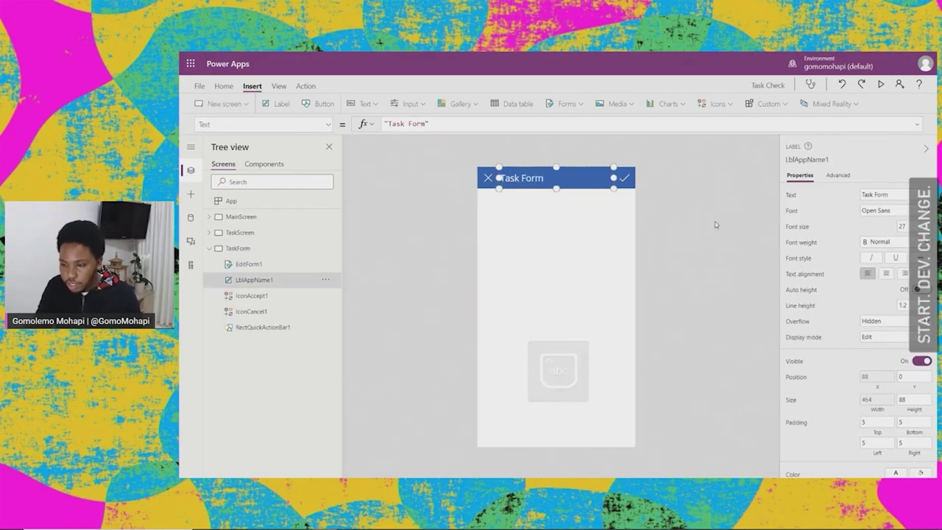
left_click(638, 226)
left_click(585, 233)
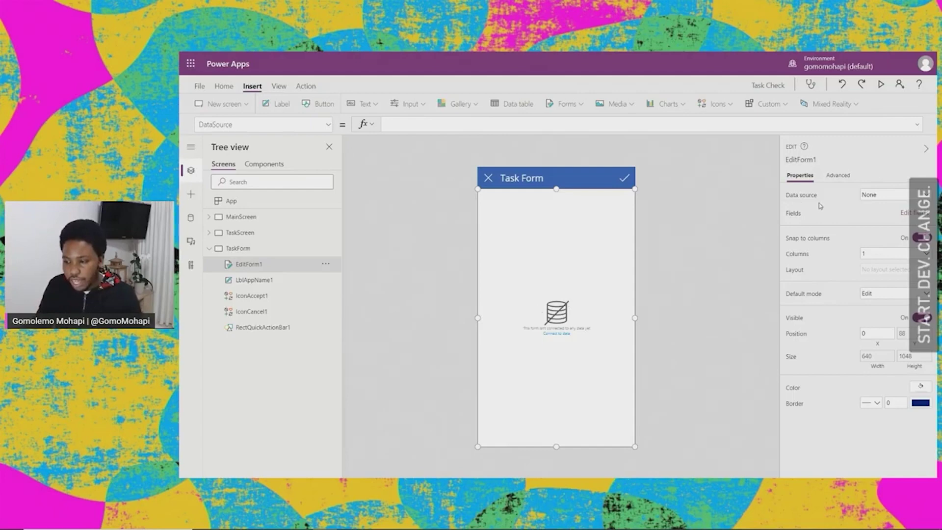
Step: Choose Tasks as EditForm1's data source
left_click(921, 196)
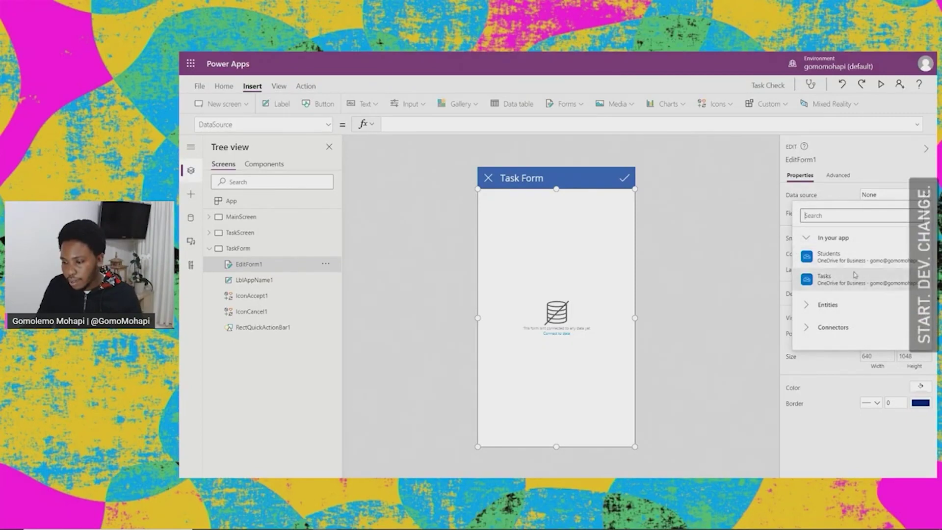
left_click(829, 279)
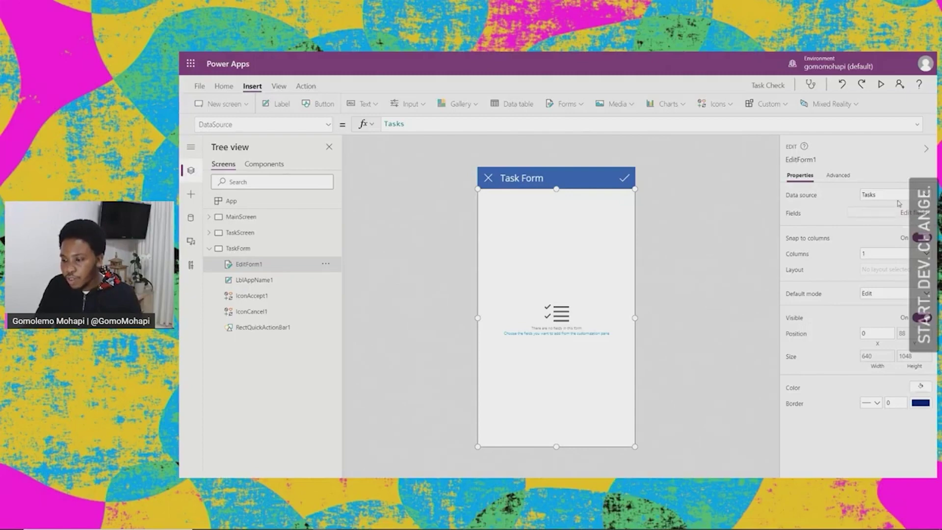
Step: Add the StudentNumber and Task fields to EditForm1 through Edit fields
left_click(914, 213)
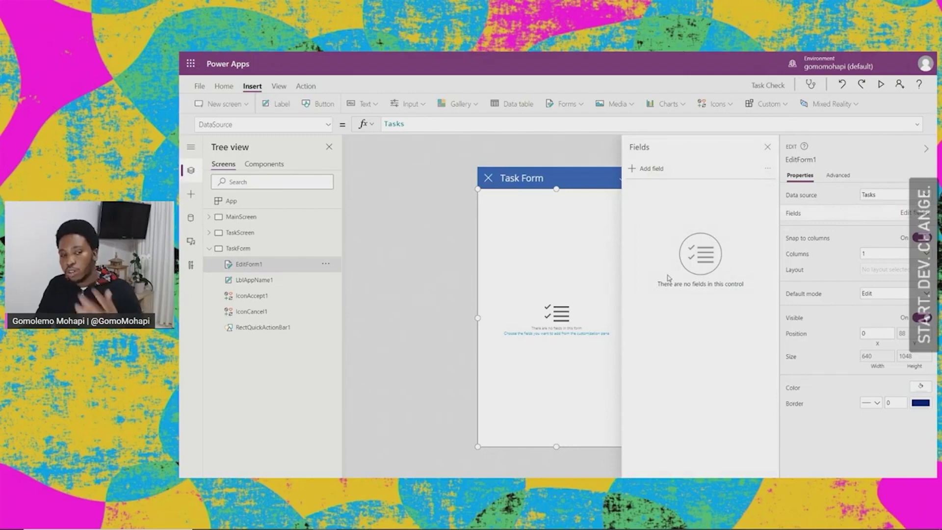
left_click(651, 170)
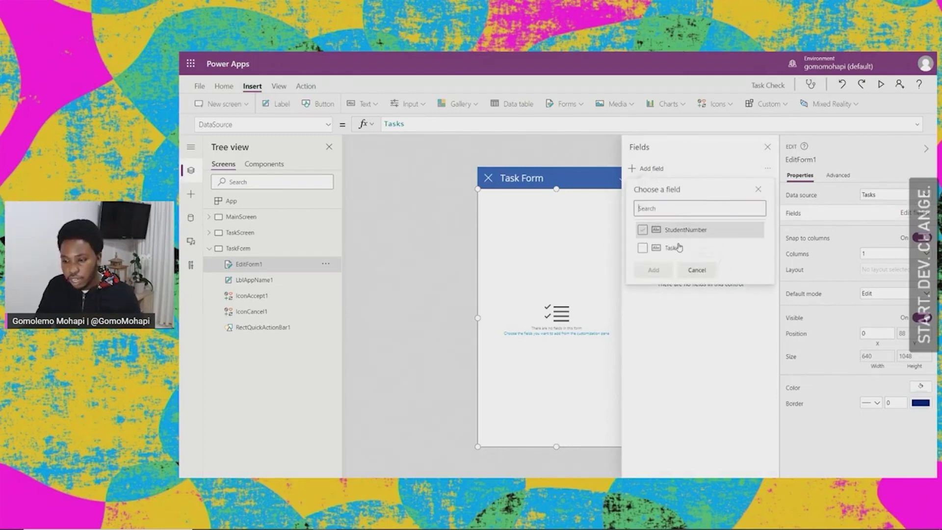
left_click(642, 231)
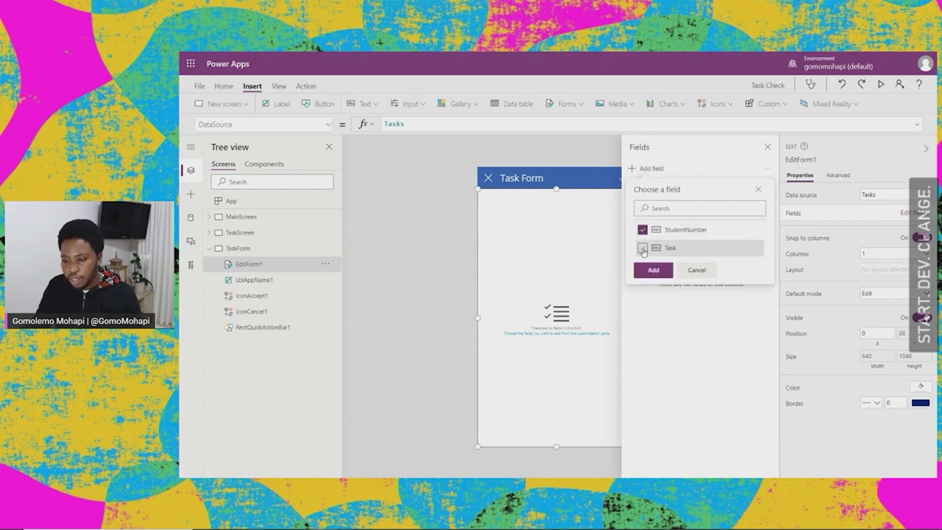
left_click(643, 249)
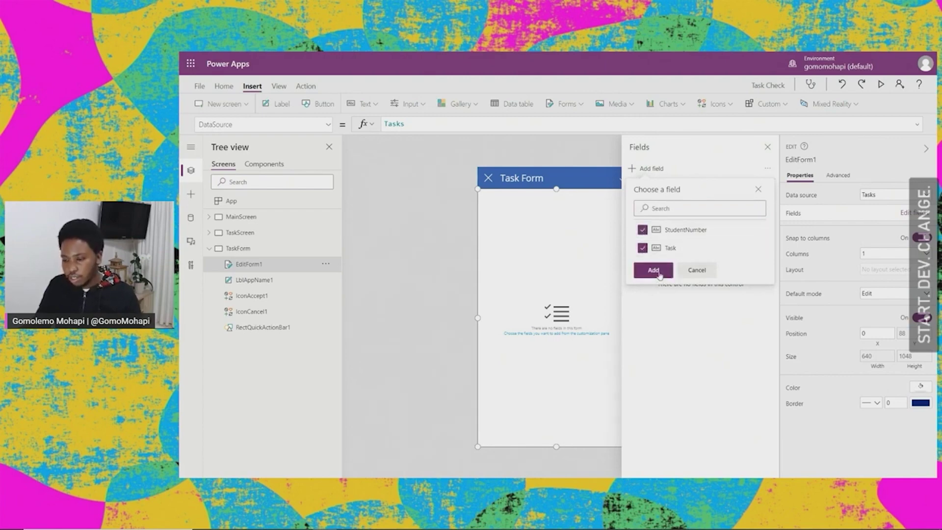
left_click(654, 271)
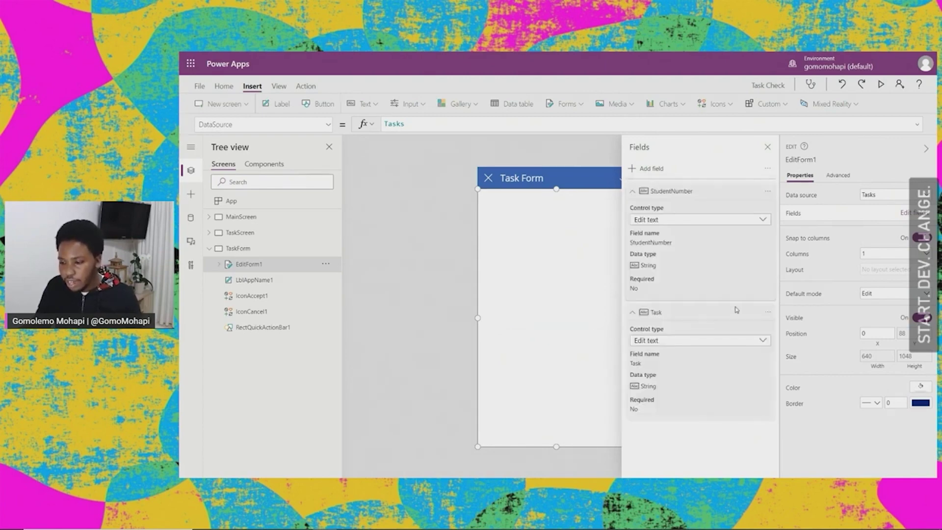
left_click(767, 147)
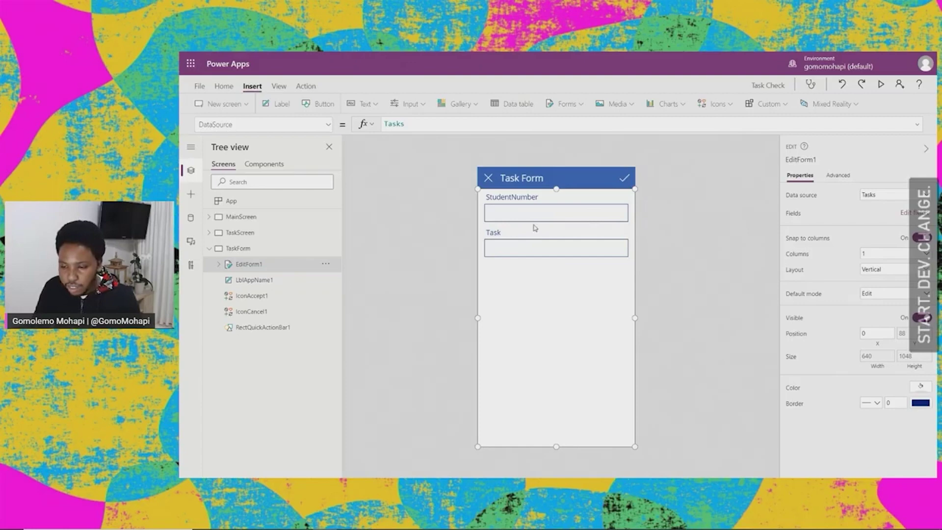
left_click(210, 249)
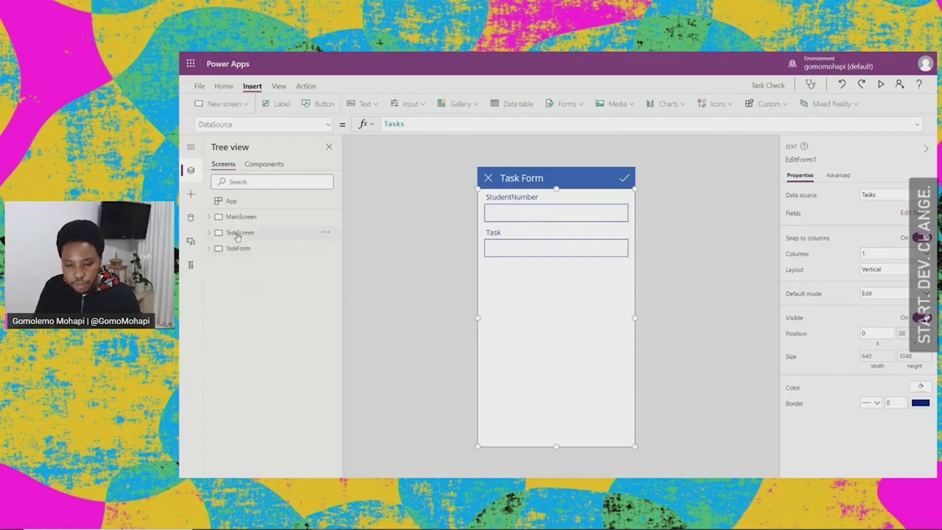
left_click(239, 233)
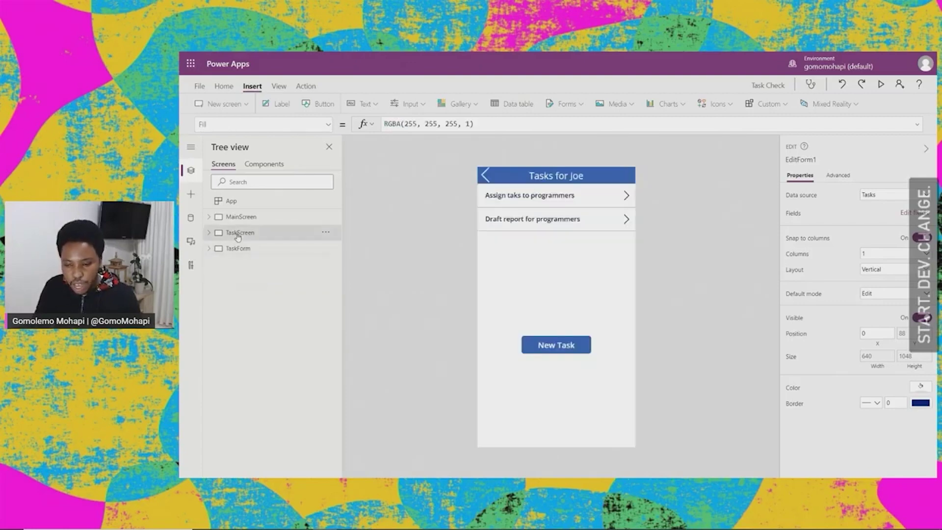
left_click(552, 179)
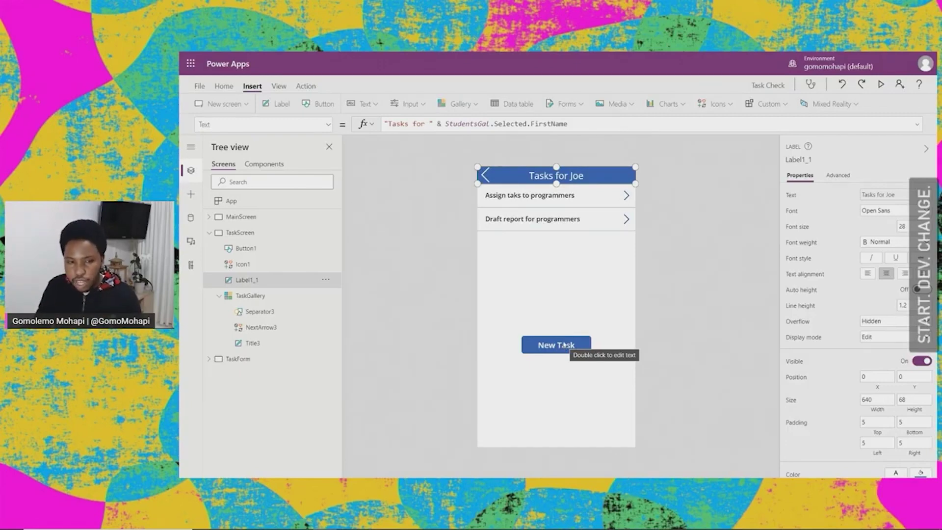
left_click(564, 345)
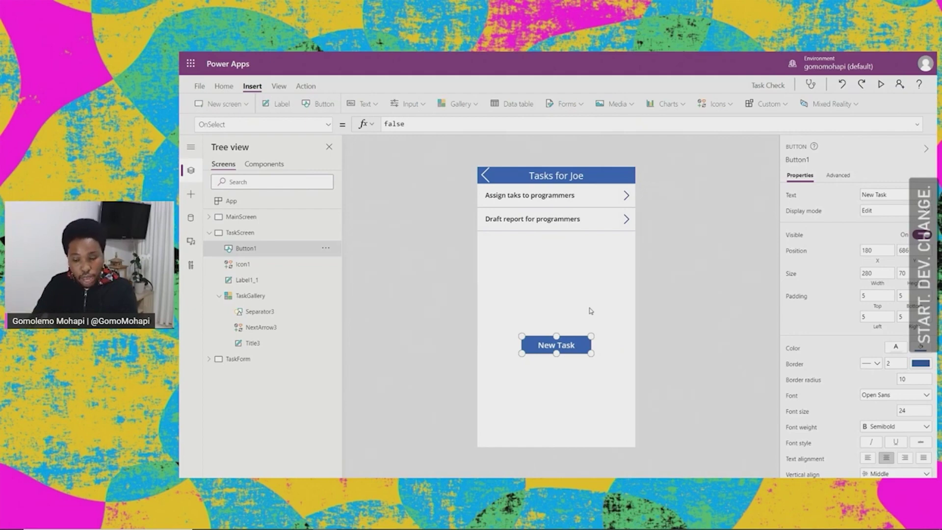
left_click(209, 233)
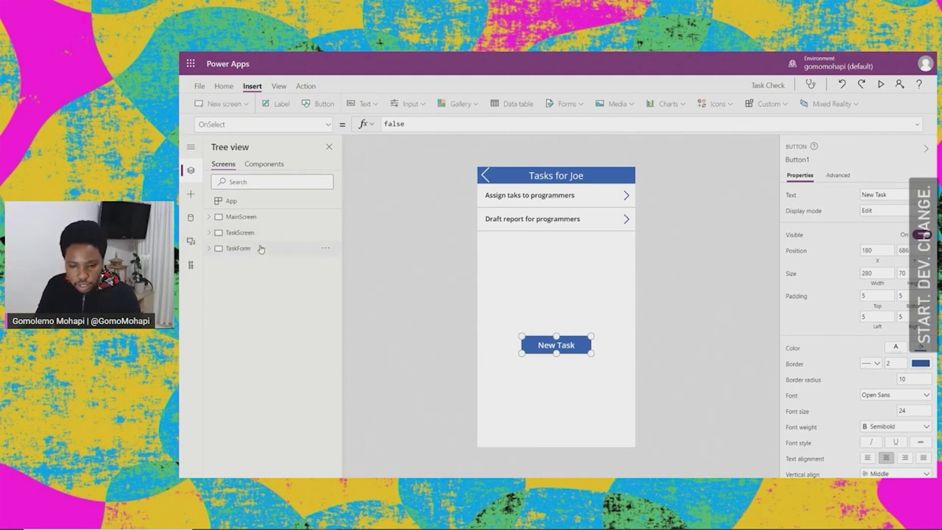
left_click(260, 253)
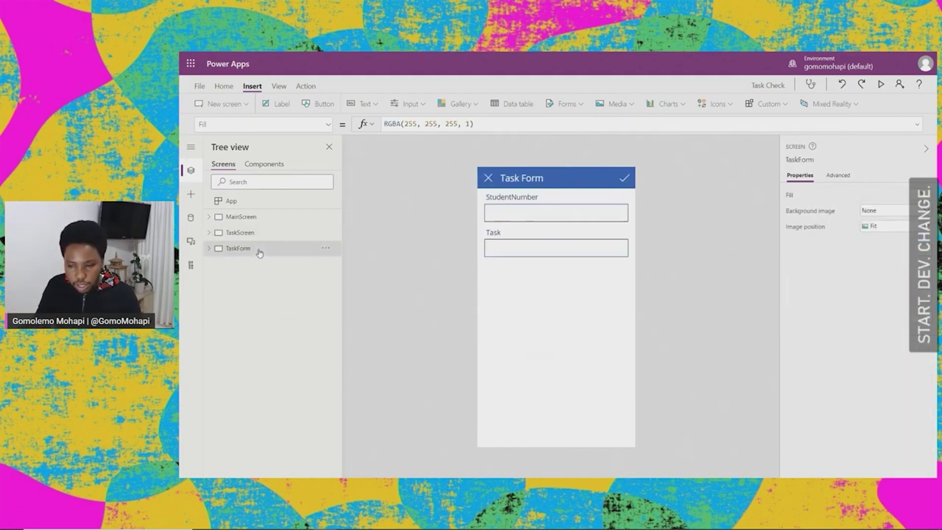
left_click(519, 216)
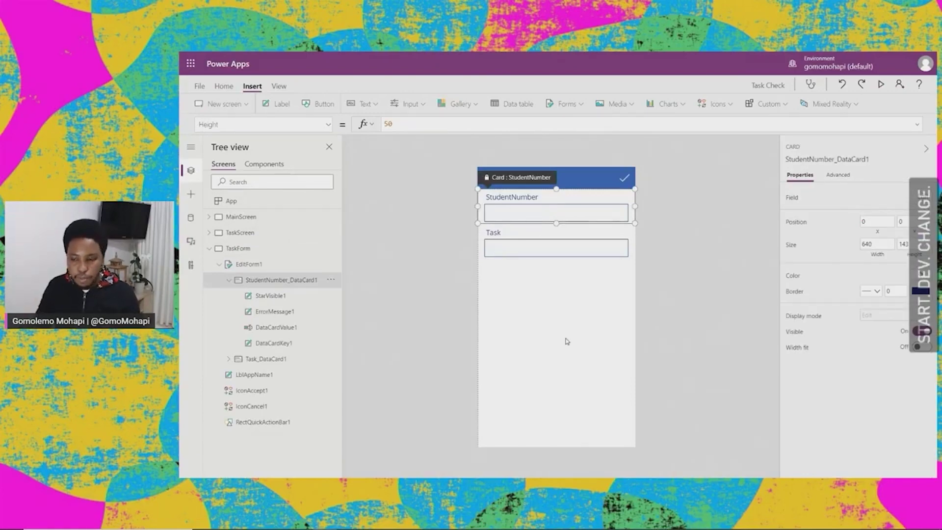
Step: Select the StudentNumber text input and unlock its card on the Advanced tab
left_click(533, 232)
left_click(541, 203)
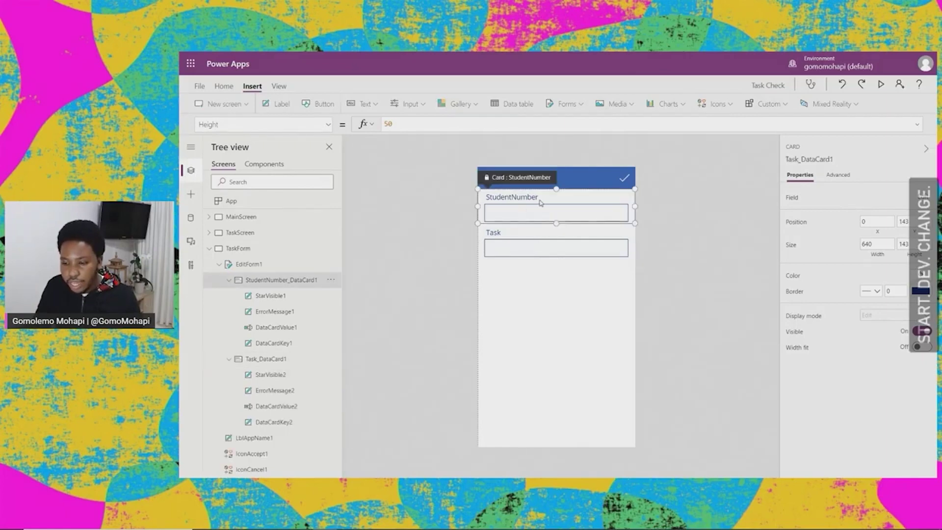
left_click(516, 215)
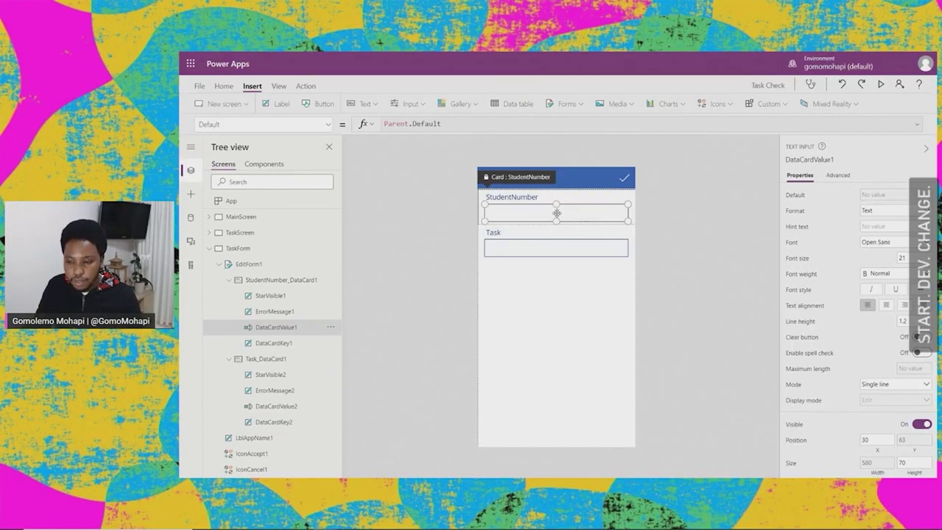
left_click(838, 176)
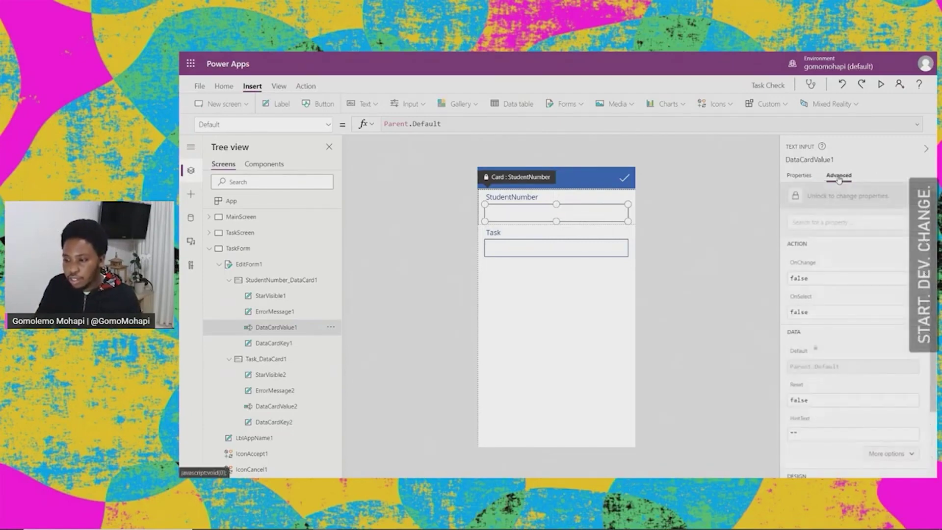
left_click(861, 197)
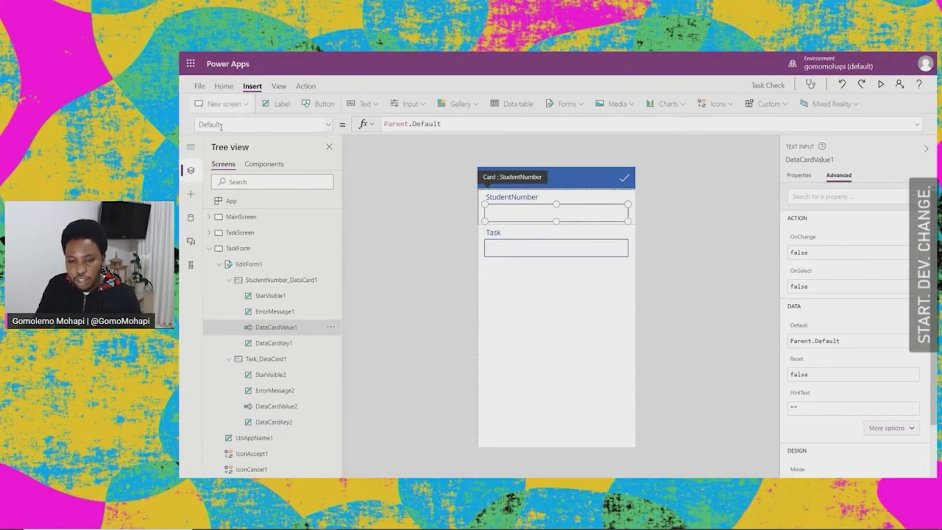
left_click(463, 122)
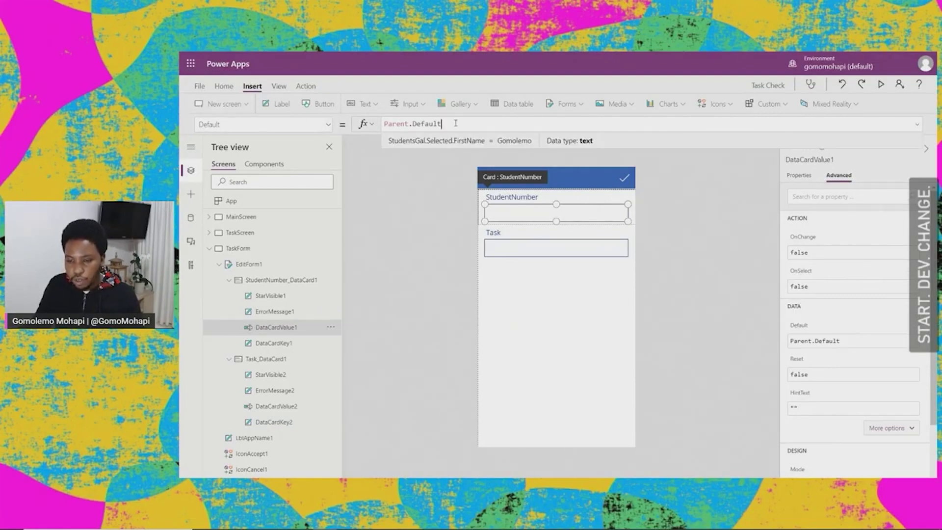
Step: Set DataCardValue1's Default to TaskGallery.Selected.StudentNumber
key("BackSpace")
key("BackSpace")
key("BackSpace")
key("BackSpace")
key("BackSpace")
key("BackSpace")
key("BackSpace")
key("BackSpace")
key("BackSpace")
key("BackSpace")
key("BackSpace")
key("BackSpace")
key("BackSpace")
key("BackSpace")
type("Task")
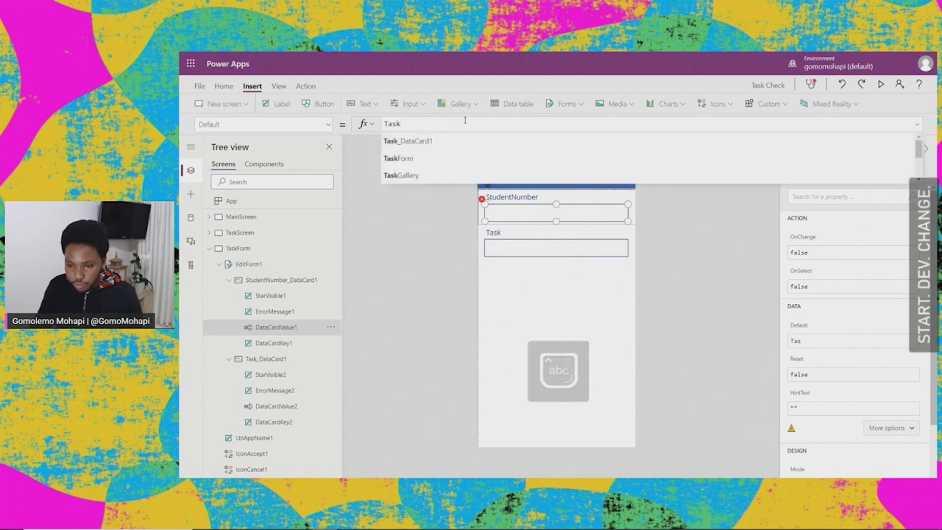
key("Down")
key("Down")
key("Tab")
type(".sel")
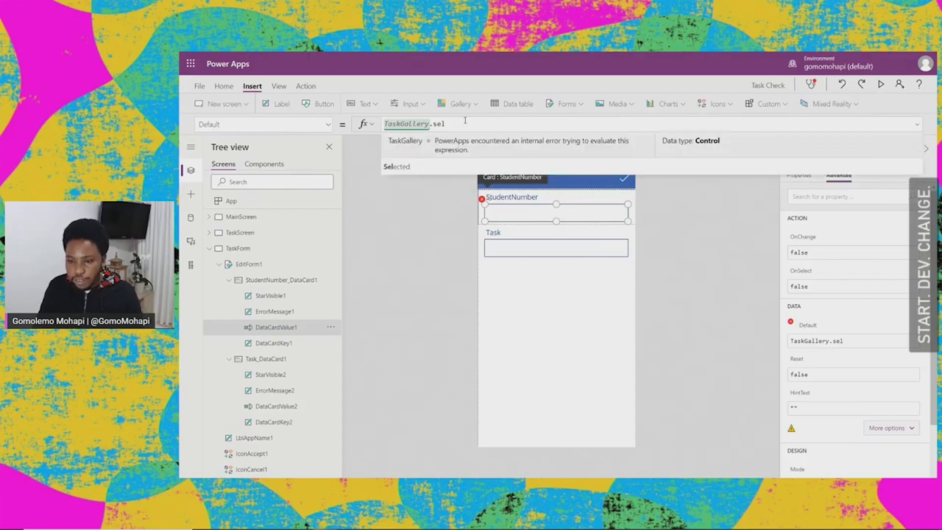
key("Tab")
type(".")
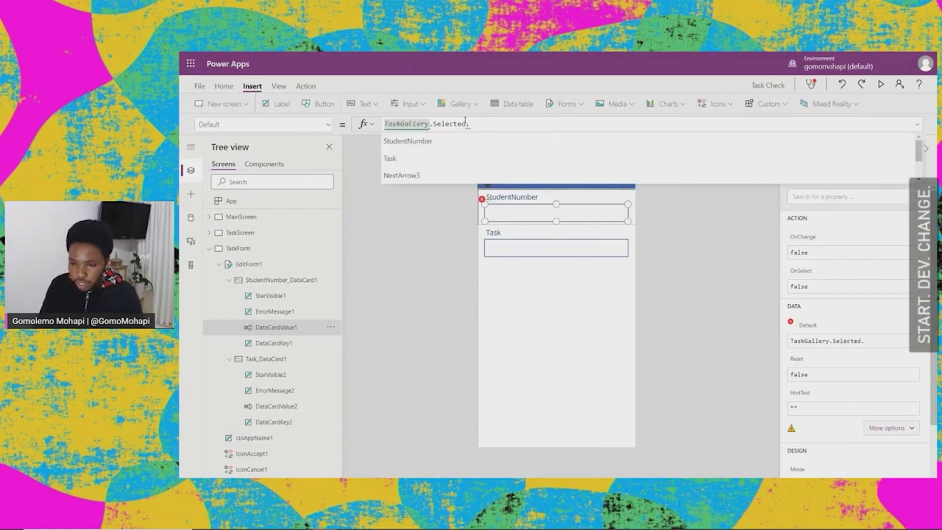
key("Tab")
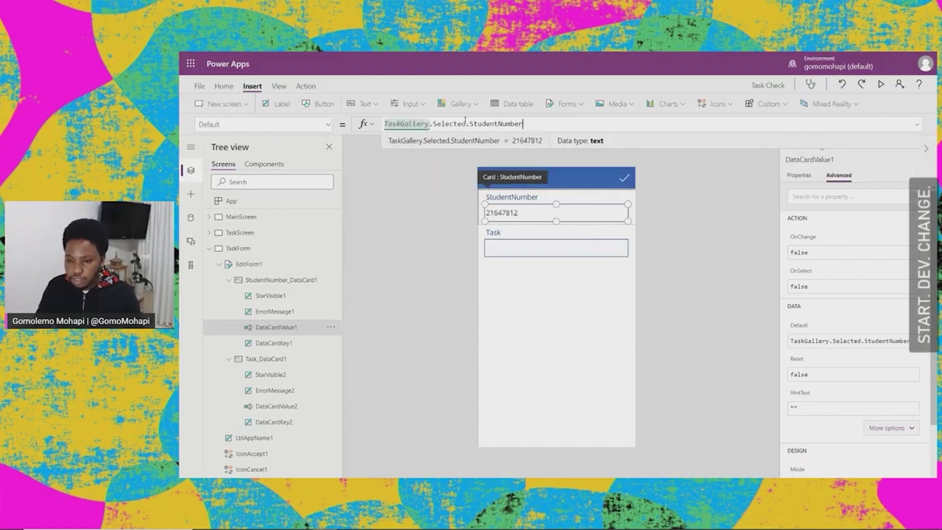
left_click(706, 232)
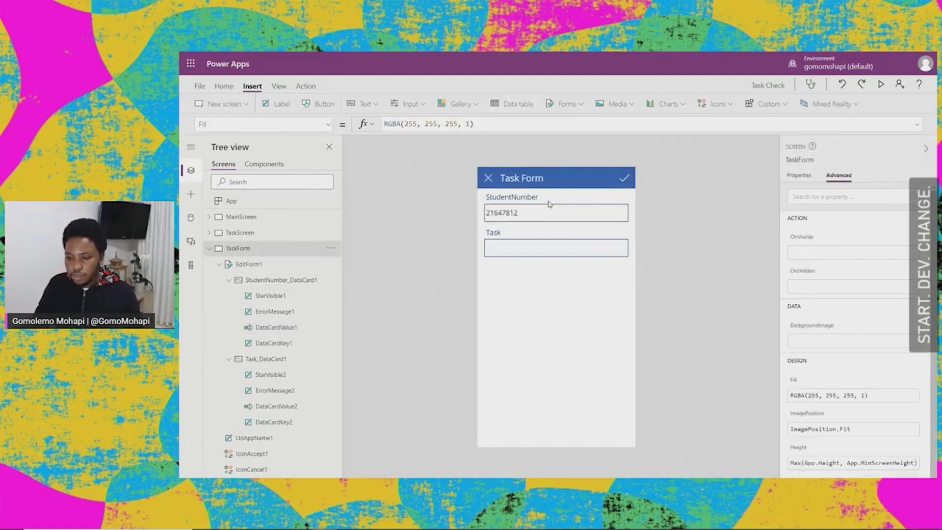
Step: Switch StudentNumber_DataCard1's Visible property off so only Task shows
left_click(244, 232)
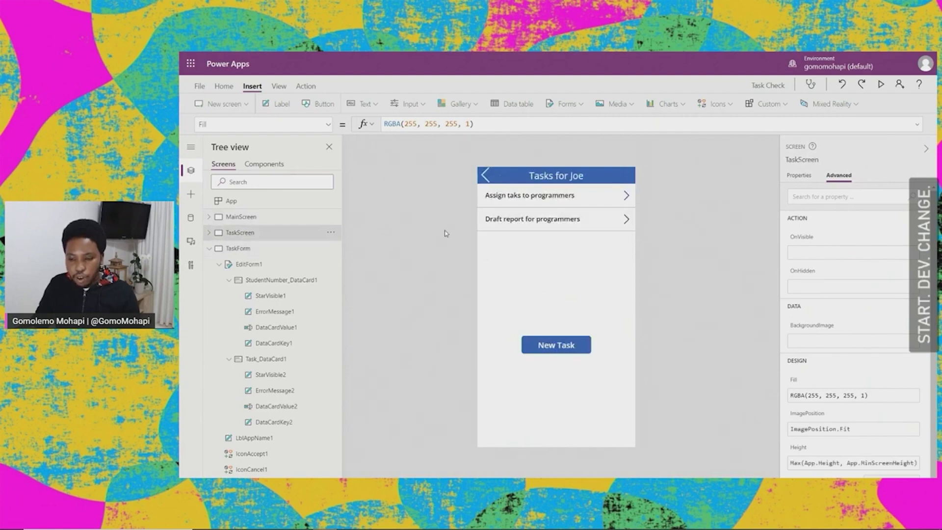
left_click(235, 249)
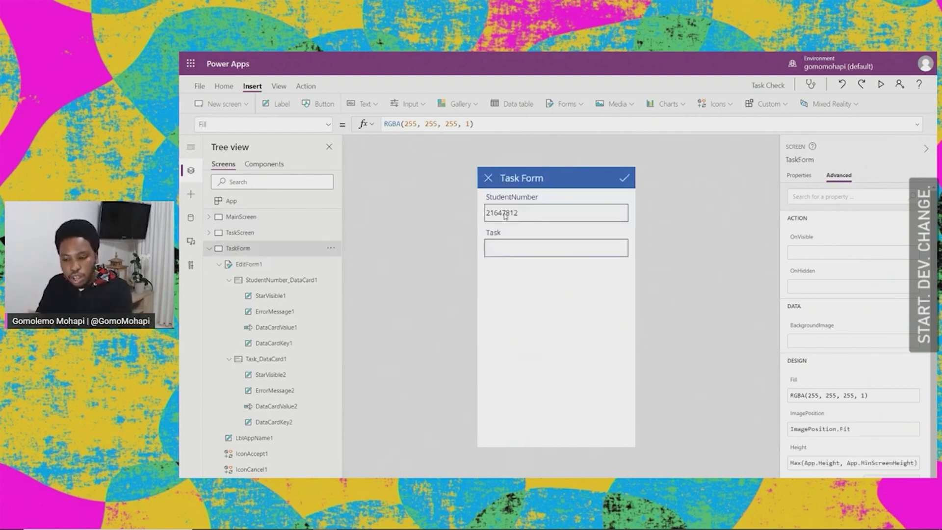
left_click(553, 199)
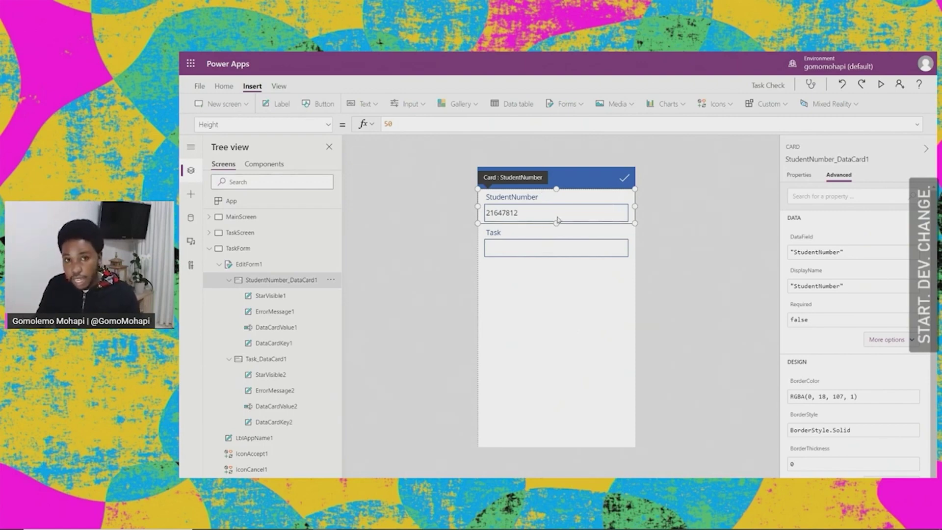
left_click(799, 176)
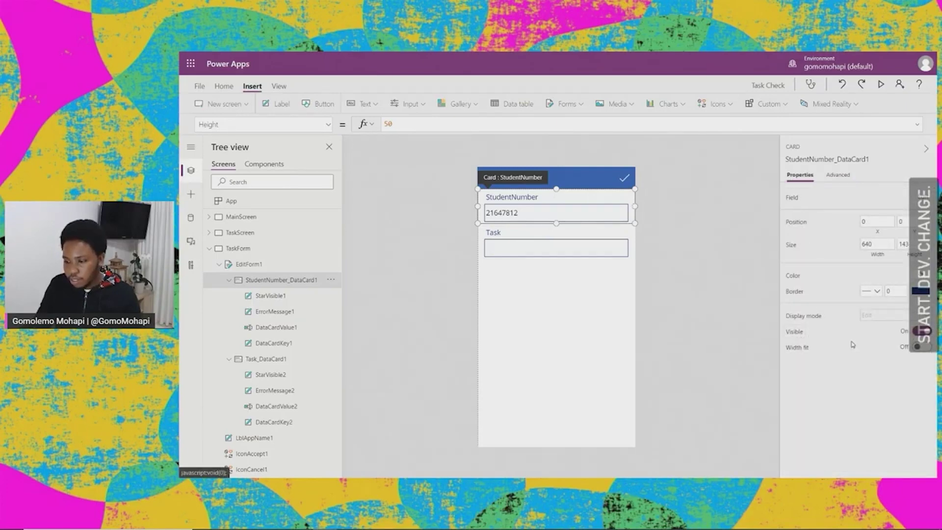
left_click(915, 331)
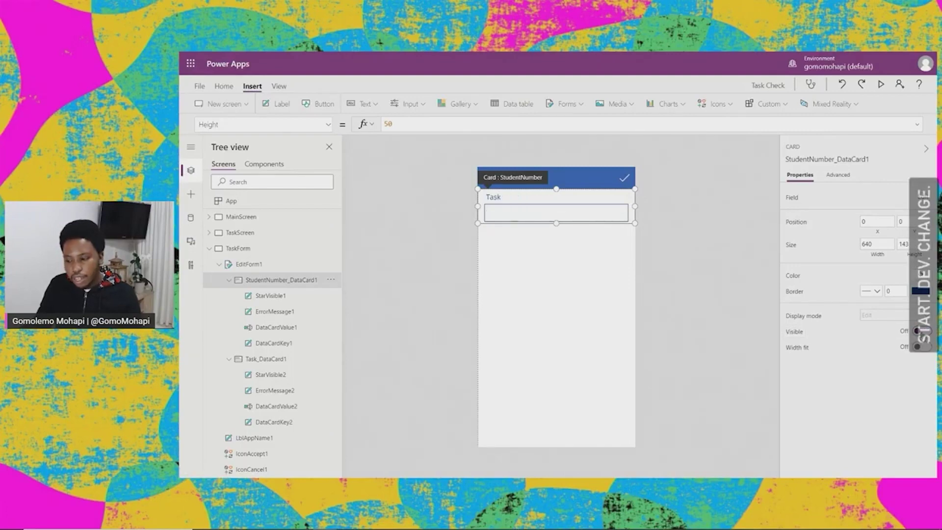
left_click(546, 274)
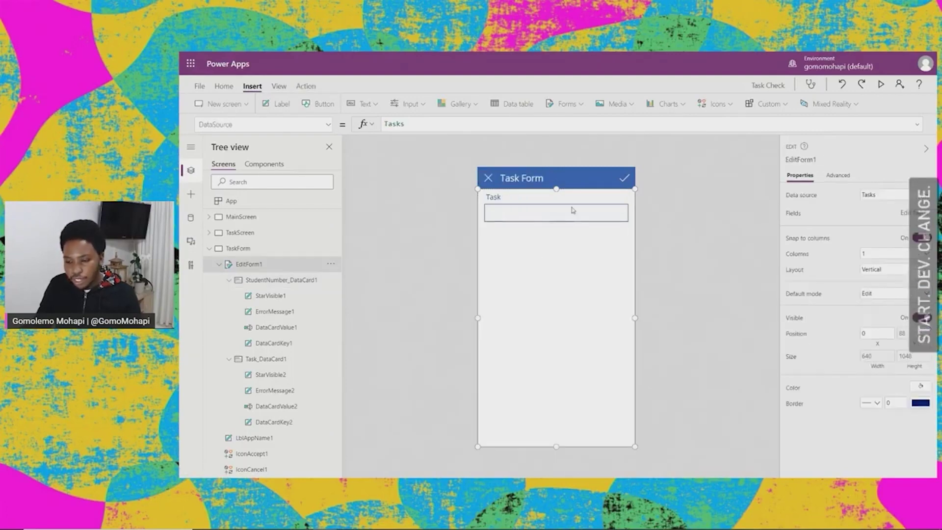
left_click(536, 218)
Step: Inspect the save checkmark's existing OnSelect formula, SubmitForm(EditForm1)
left_click(550, 265)
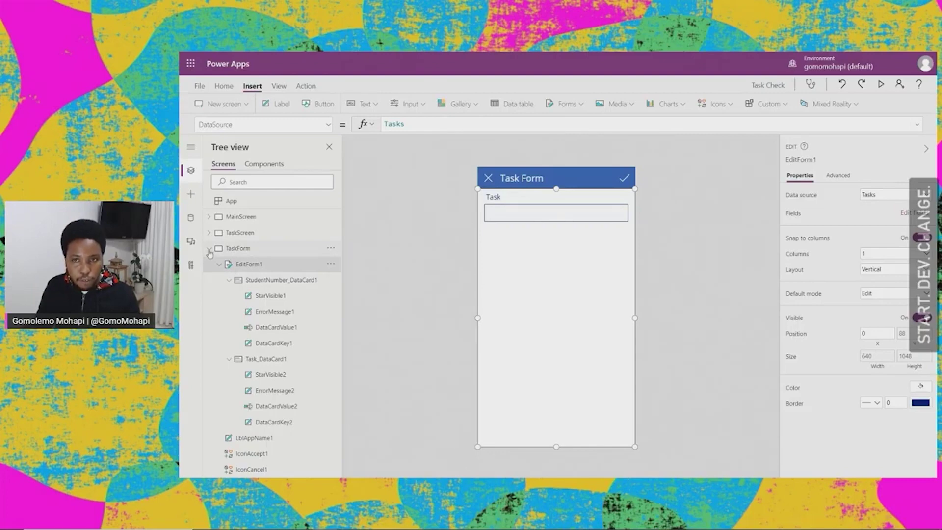
left_click(209, 249)
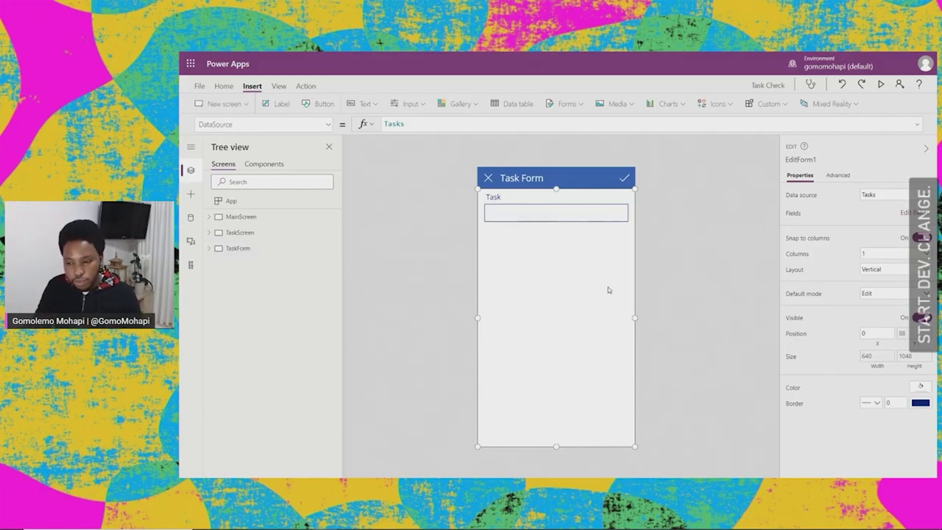
left_click(622, 180)
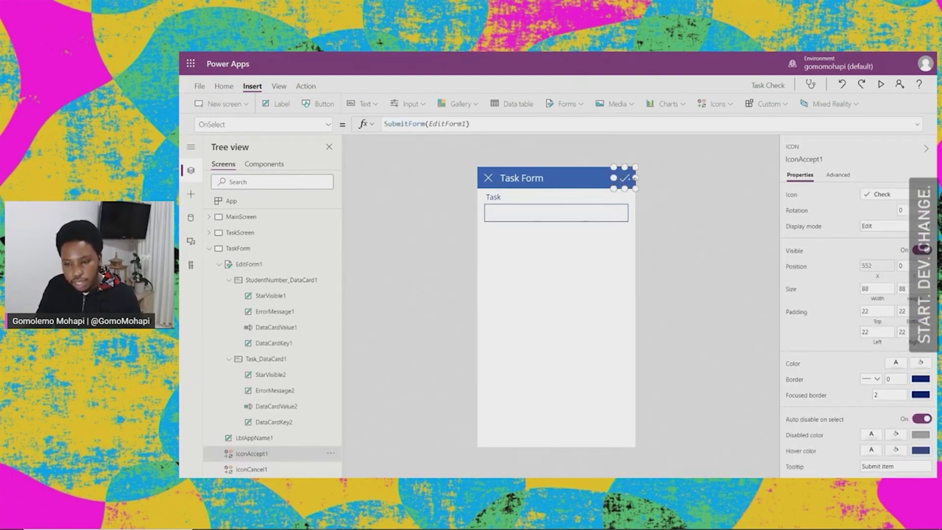
left_click(425, 124)
left_click(400, 124)
left_click(449, 123)
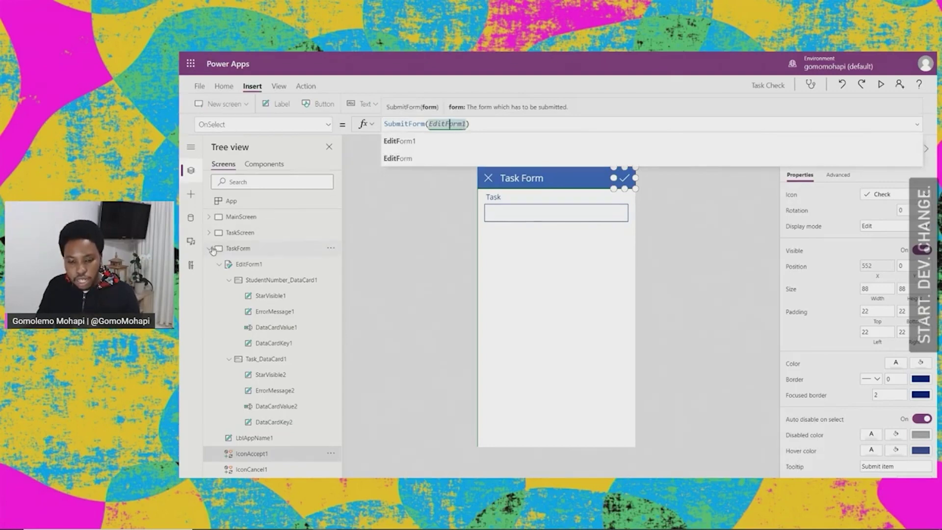
left_click(247, 265)
left_click(247, 266)
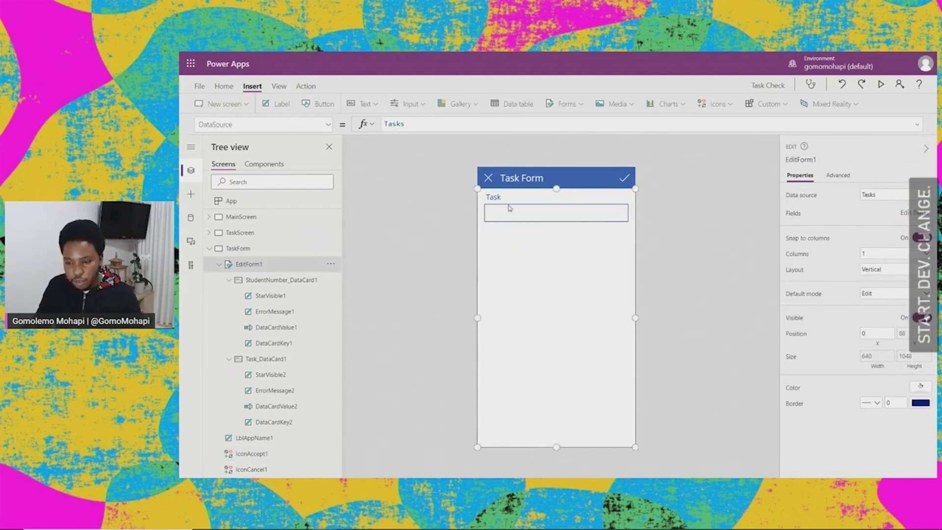
Step: Append ;Navigate(TaskScreen) to the checkmark's OnSelect after SubmitForm(EditForm1)
left_click(626, 182)
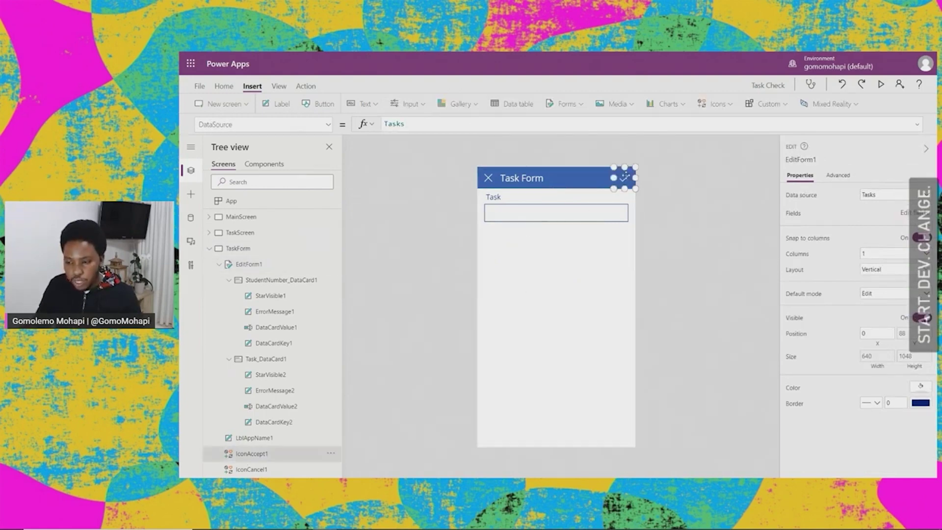
left_click(393, 124)
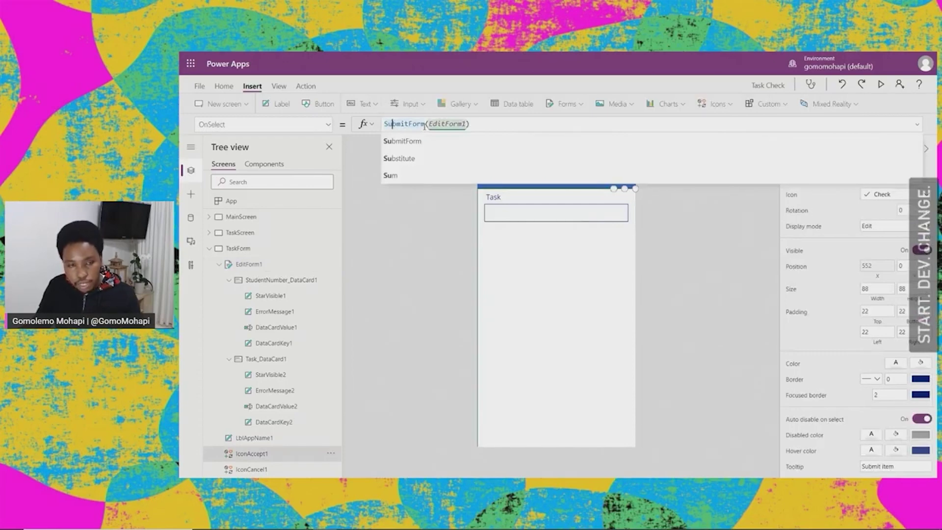
left_click(473, 124)
type(";")
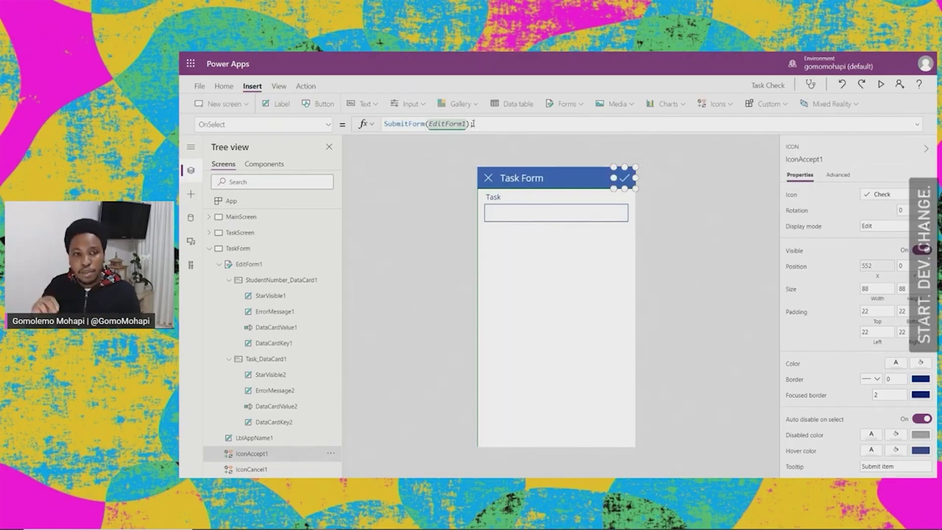
type("Navi")
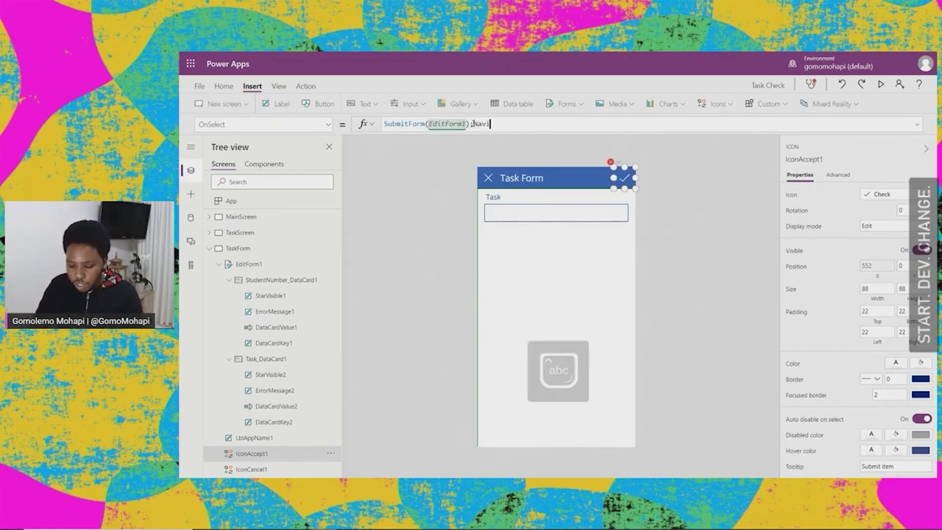
type("gate(TaskSc")
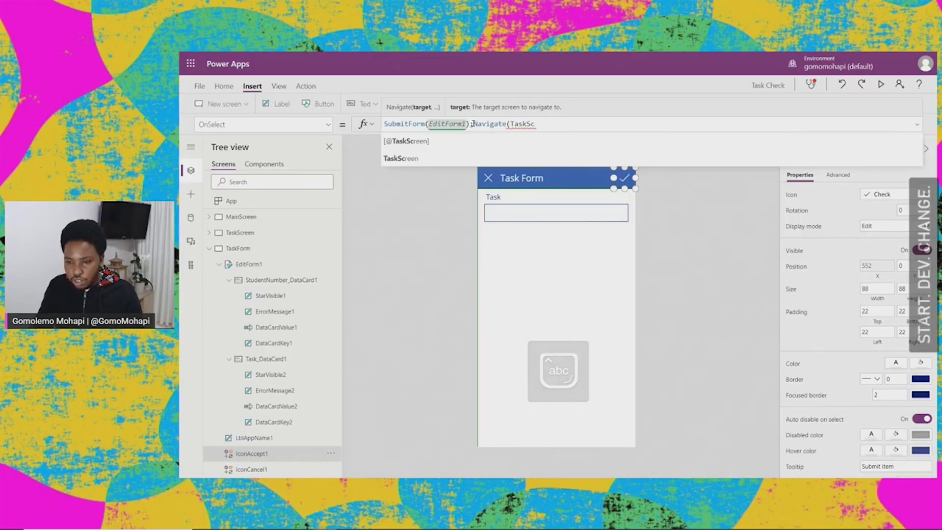
type("reen)")
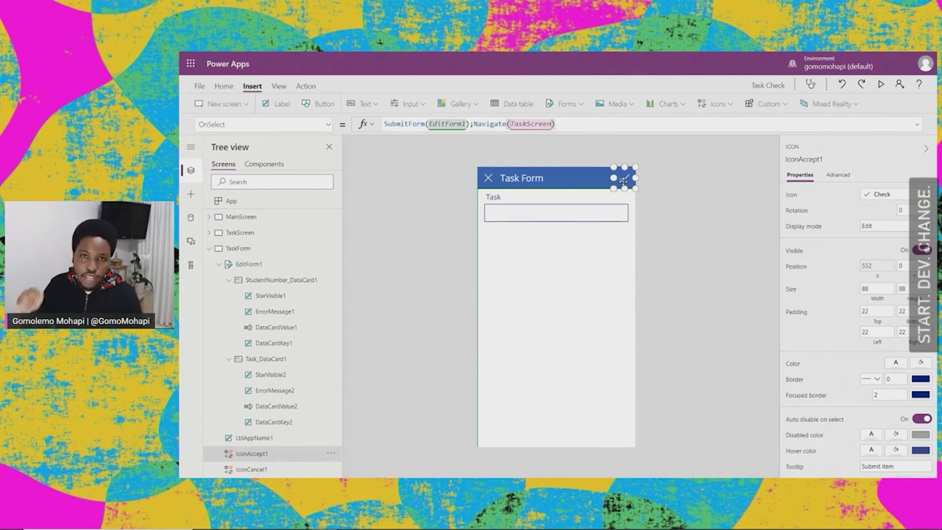
left_click(568, 263)
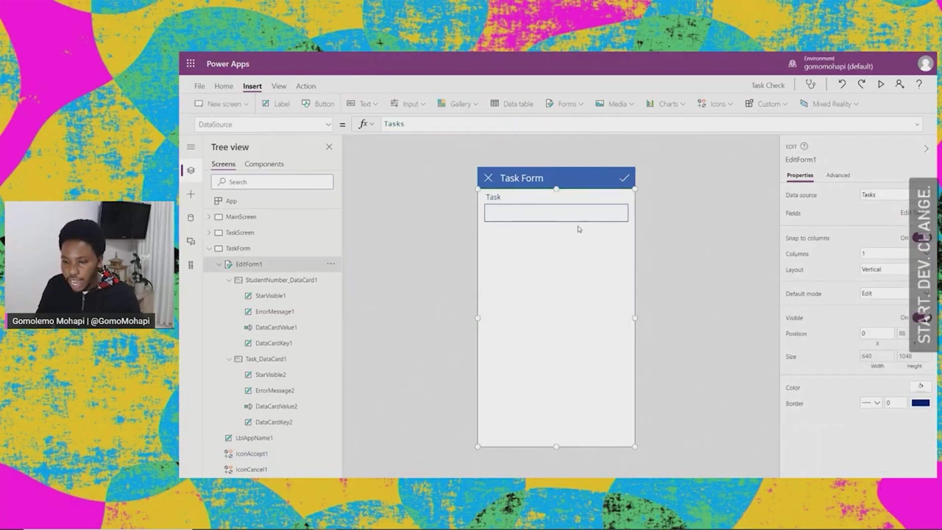
Step: Preview TaskScreen and confirm the New Task button does nothing yet
left_click(240, 232)
left_click(880, 84)
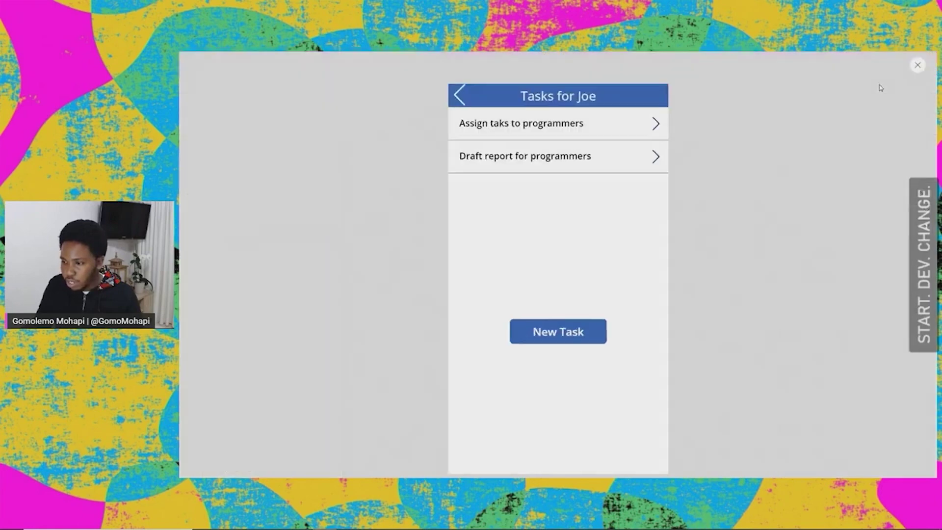
left_click(568, 343)
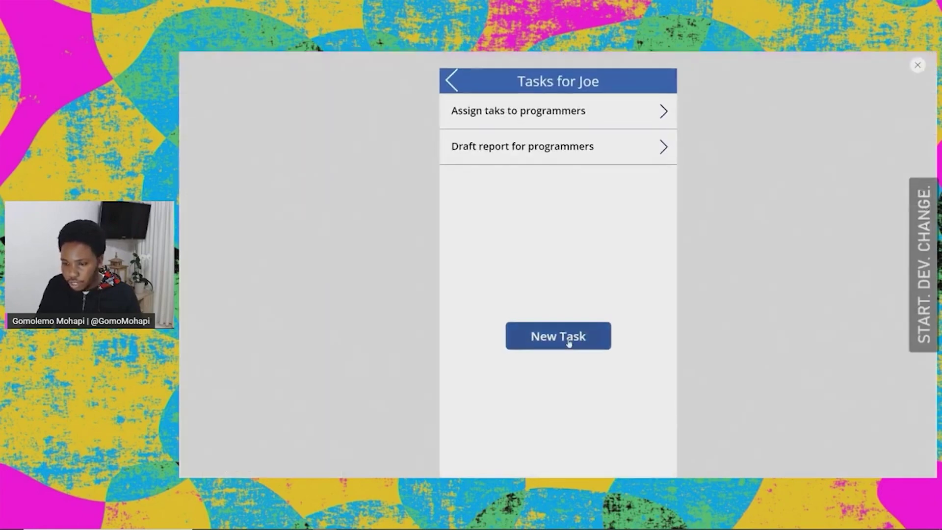
left_click(584, 336)
left_click(917, 64)
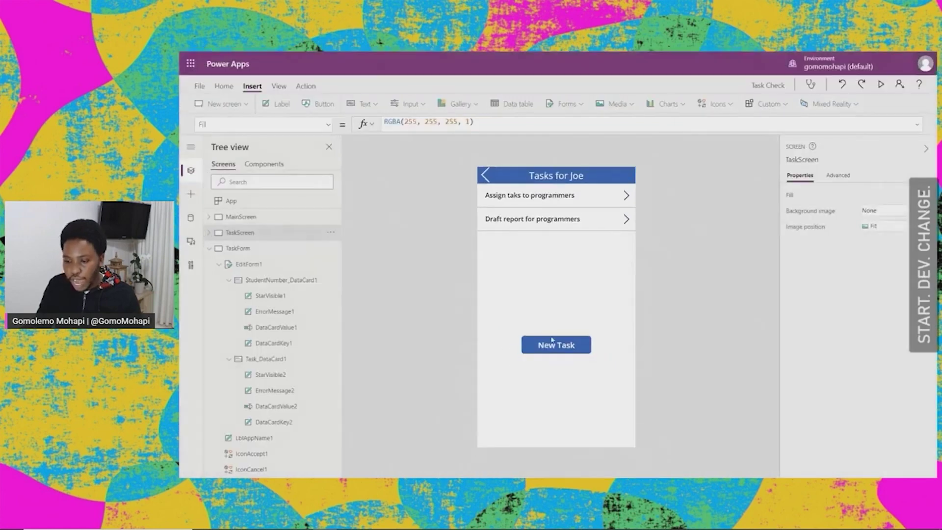
left_click(551, 340)
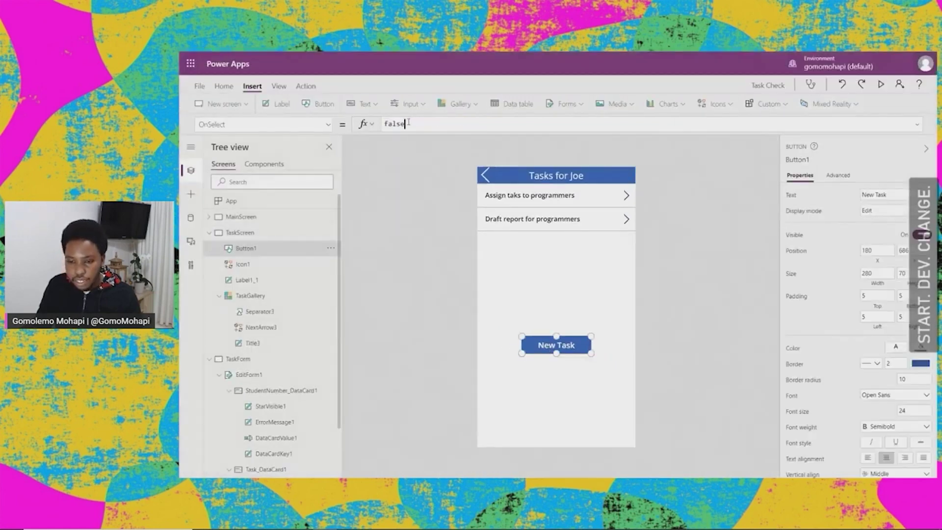
Step: Change Button1's OnSelect from false to Navigate(TaskForm) and preview the New Task button
left_click_drag(408, 124, 376, 126)
type("Navi")
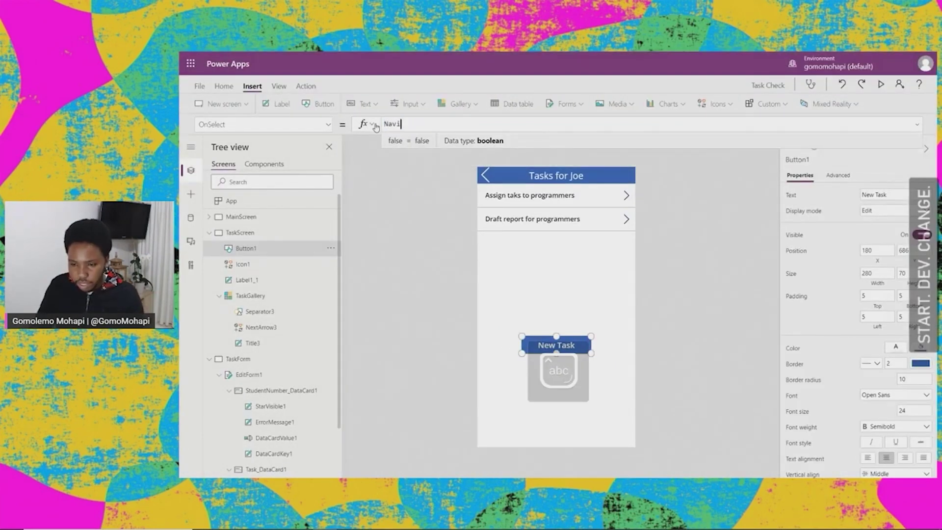
type("gate(")
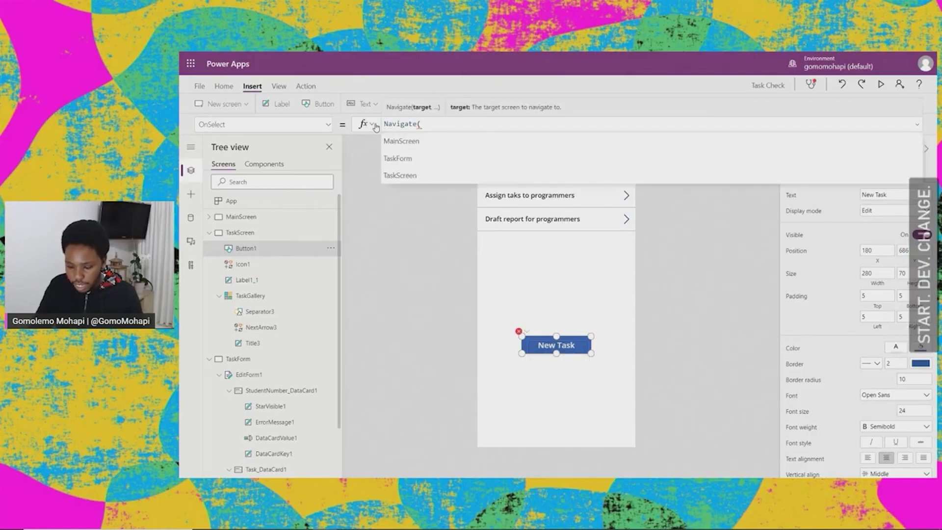
type("TASK")
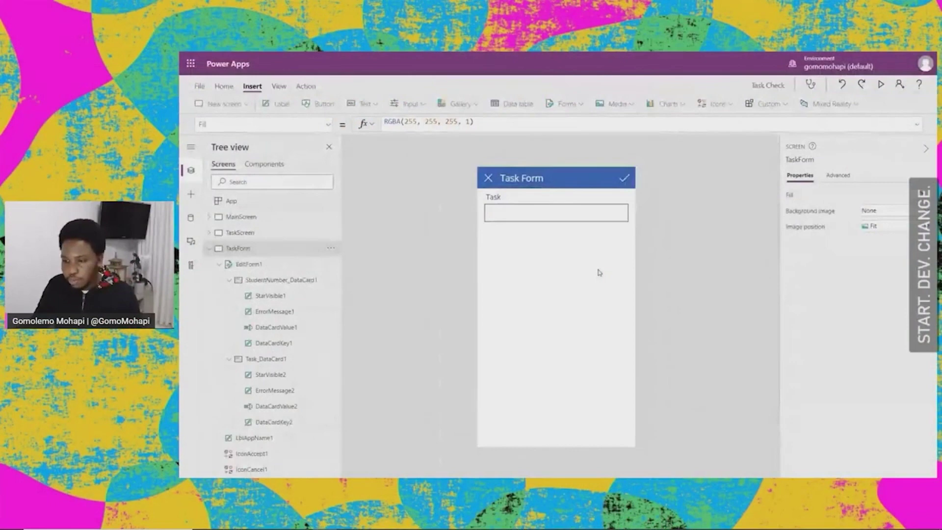
left_click(881, 84)
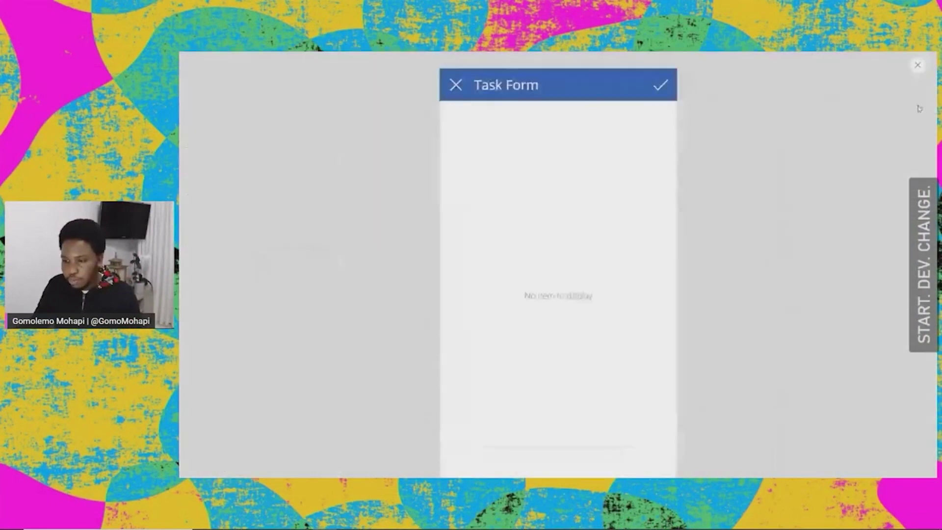
left_click(917, 72)
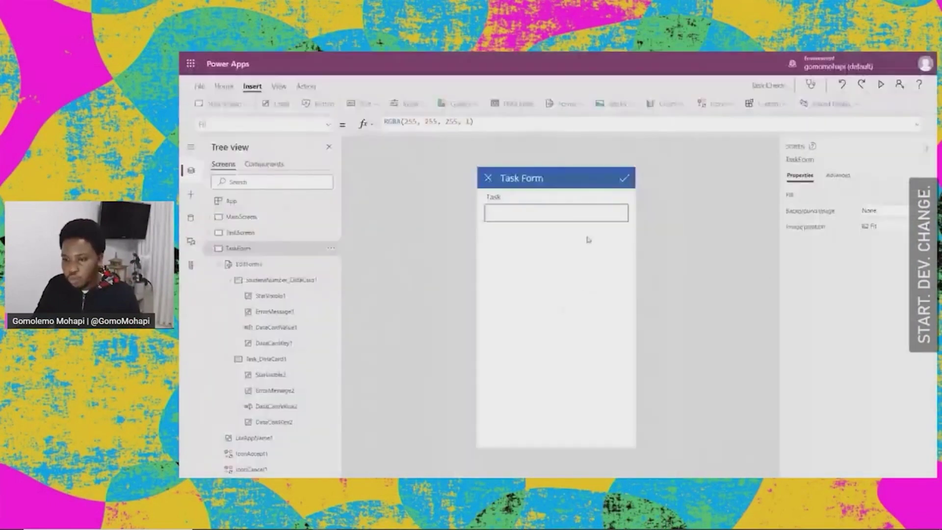
left_click(510, 280)
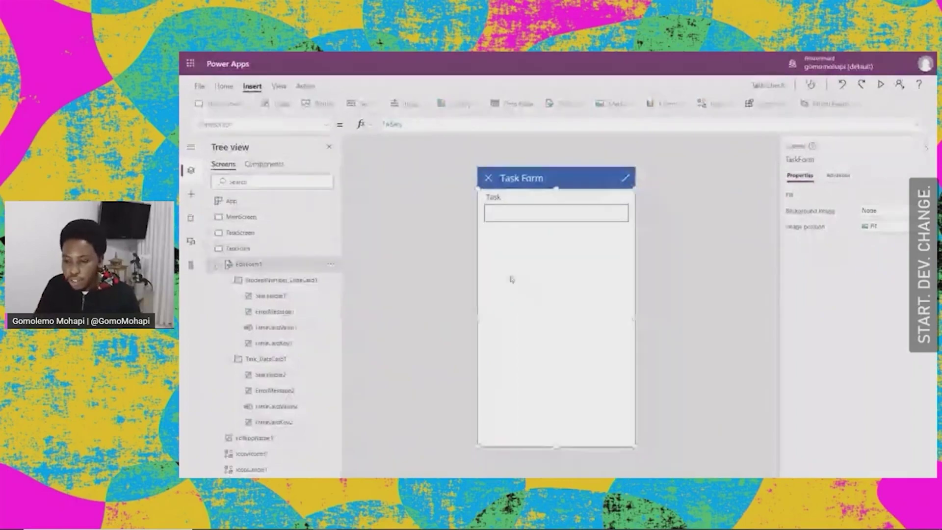